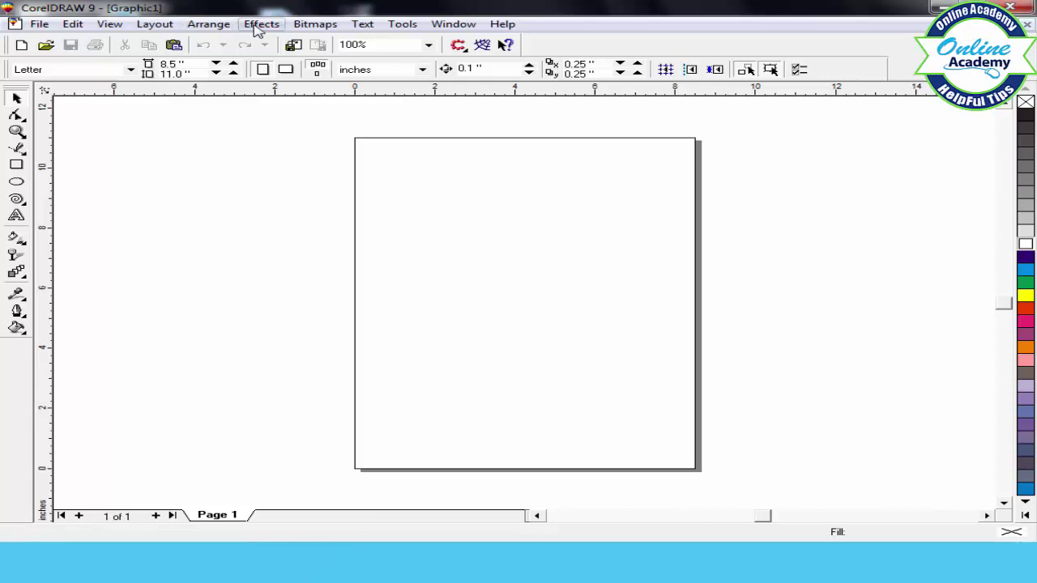
pyautogui.click(259, 26)
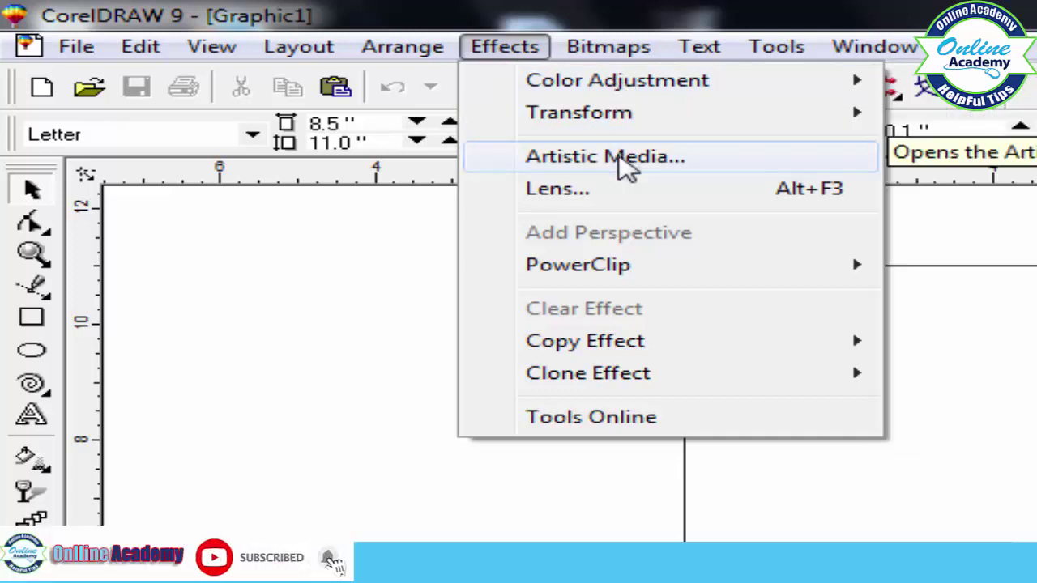
pyautogui.moveTo(646, 93)
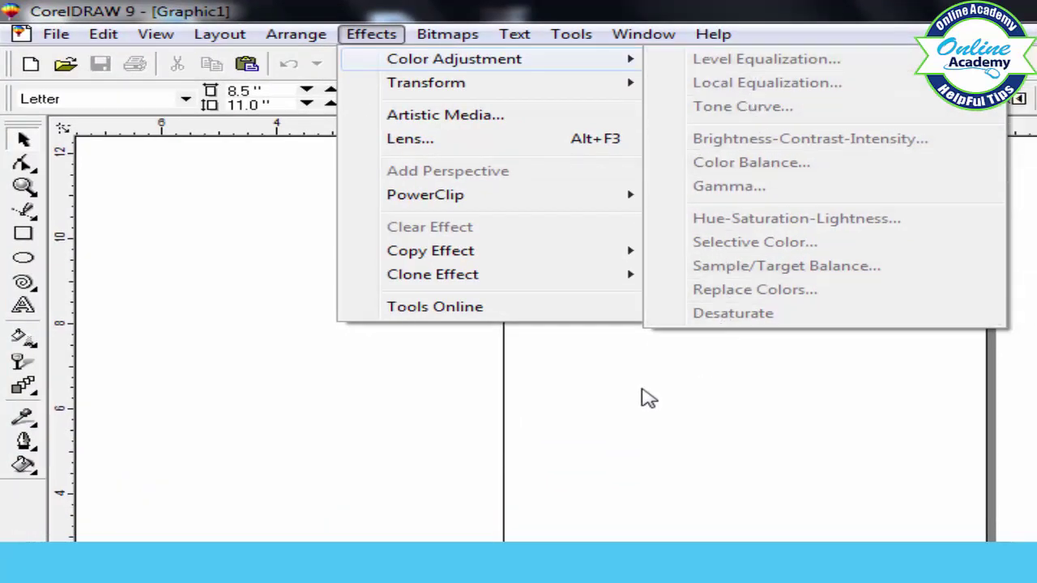
pyautogui.click(636, 387)
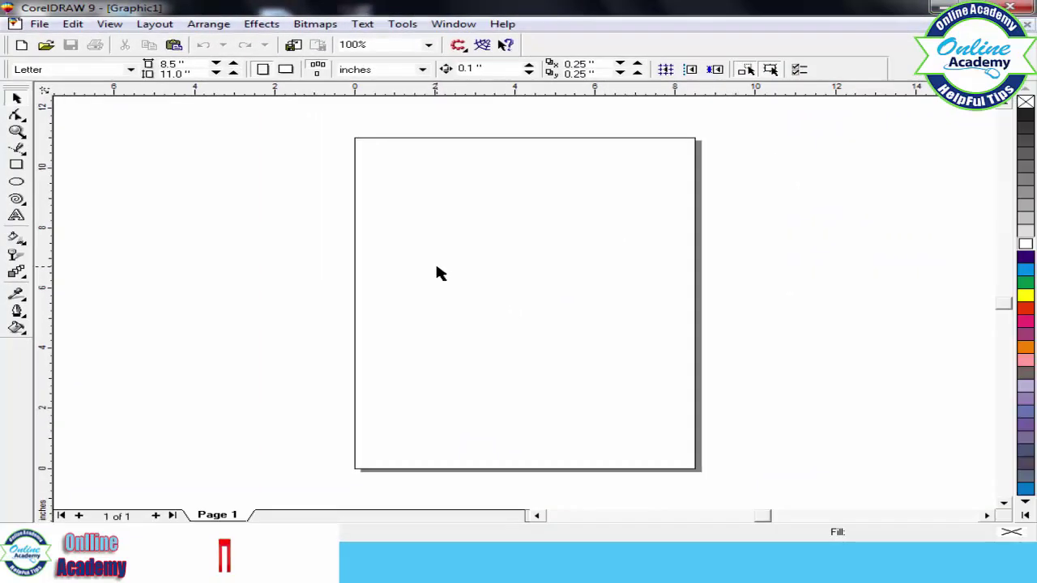
# Draw a rectangle about 5.06 by 3.54 inches in the upper part of the page and fill it with cyan.
pyautogui.click(17, 165)
pyautogui.moveTo(412, 197); pyautogui.dragTo(616, 304)
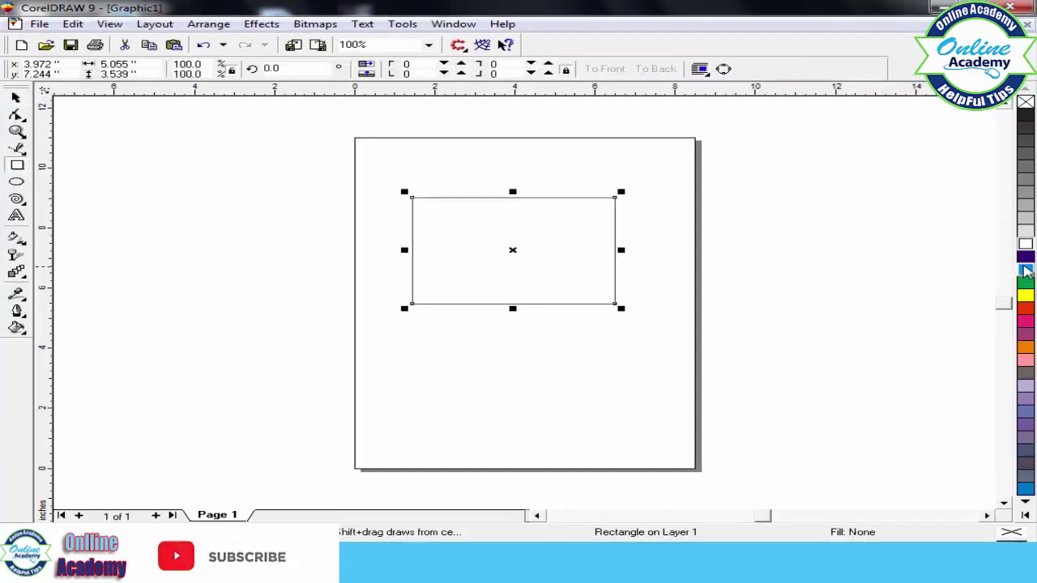
pyautogui.click(1025, 270)
pyautogui.click(257, 25)
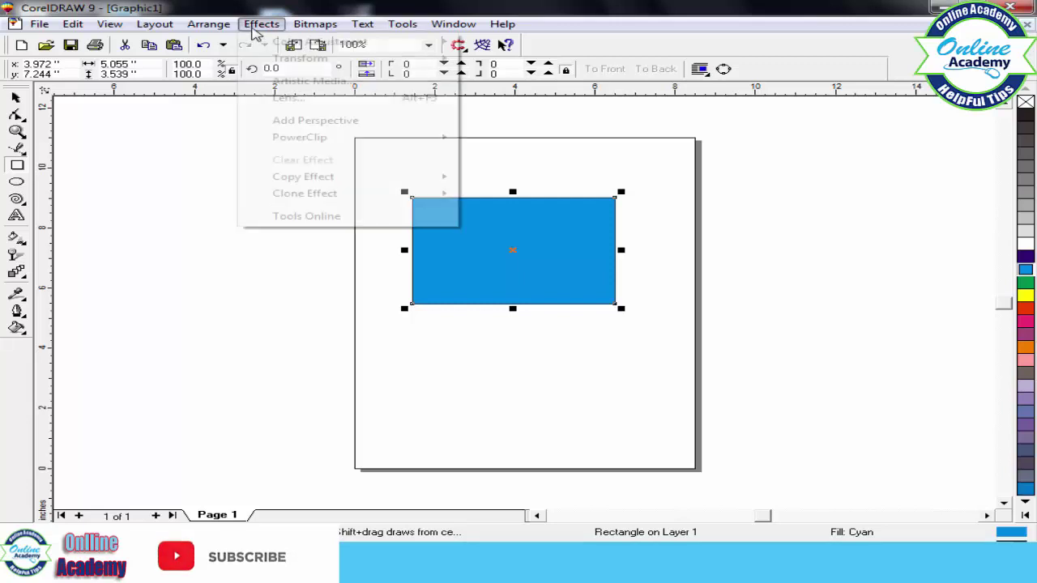
pyautogui.moveTo(364, 41)
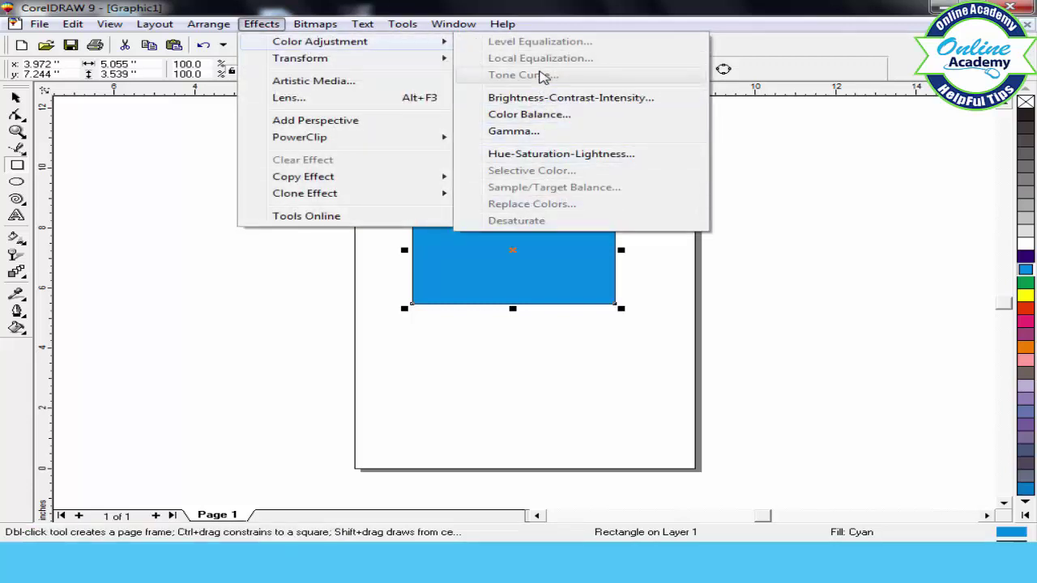
pyautogui.click(781, 235)
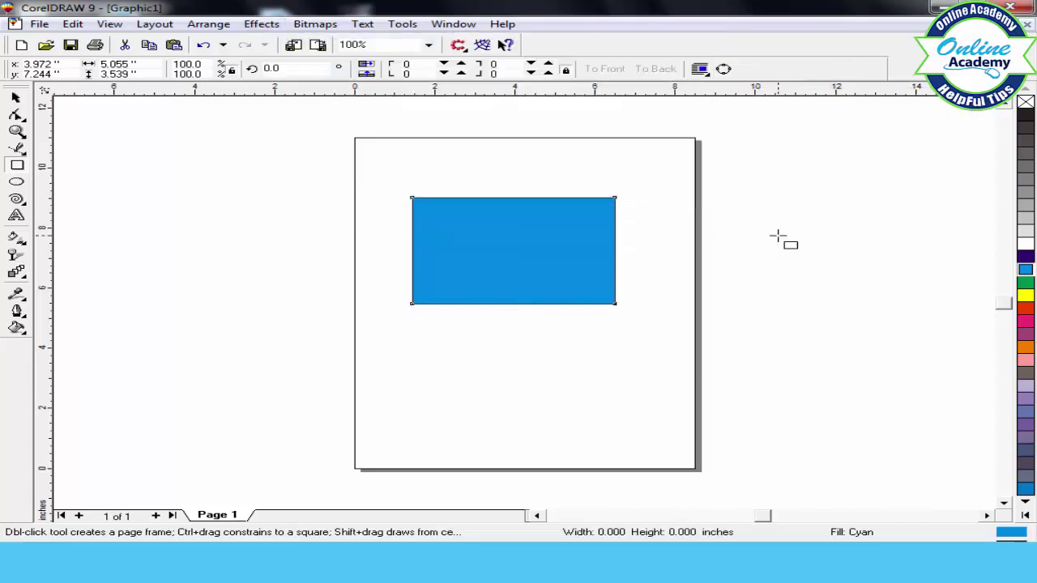
# Convert the cyan rectangle to a bitmap, accepting the large size, and move it slightly toward the page's upper-left corner.
pyautogui.click(24, 97)
pyautogui.click(485, 235)
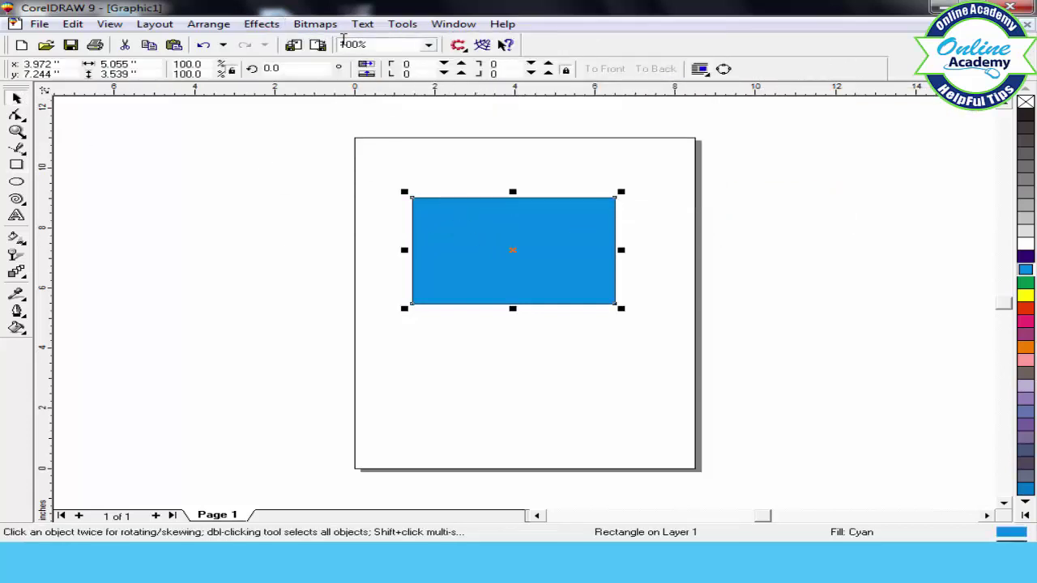
pyautogui.click(315, 24)
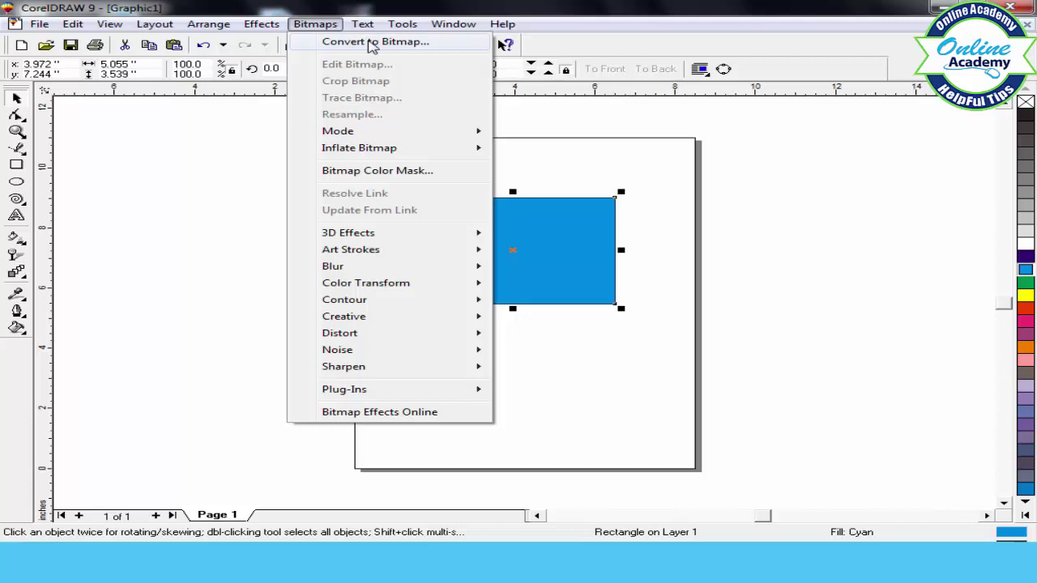
pyautogui.click(372, 42)
pyautogui.click(638, 247)
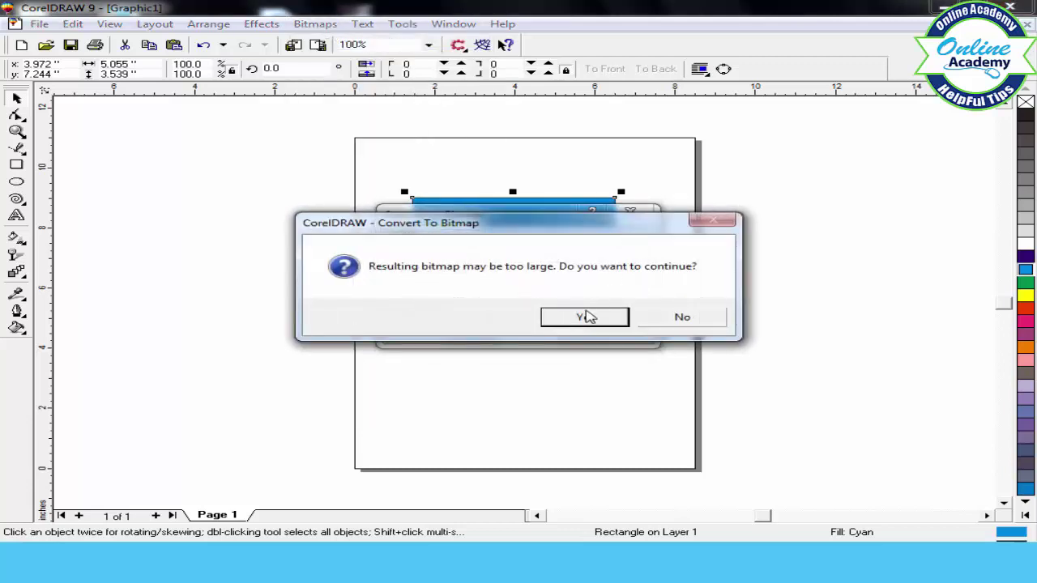
pyautogui.click(588, 316)
pyautogui.moveTo(555, 257); pyautogui.dragTo(530, 239)
pyautogui.click(262, 23)
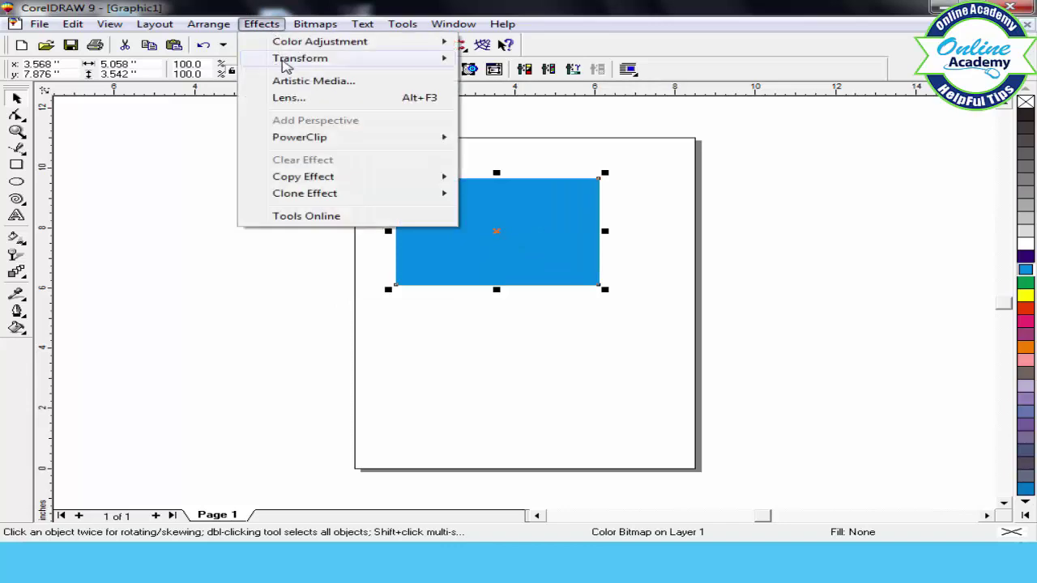
pyautogui.moveTo(384, 46)
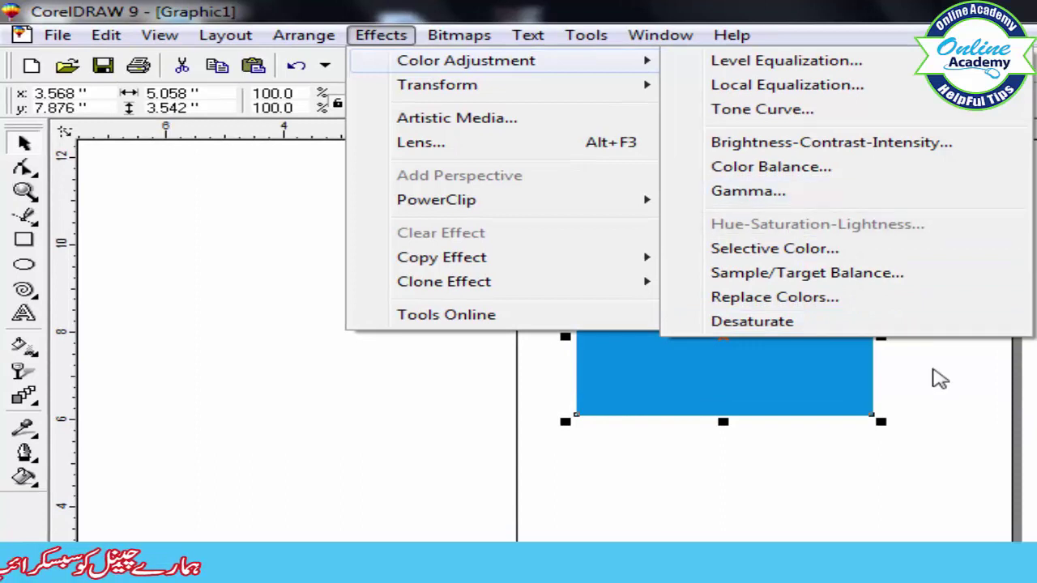
pyautogui.click(928, 366)
# Replace the cyan bitmap on the page with the before-and-after portrait image from the desktop.
pyautogui.click(718, 310)
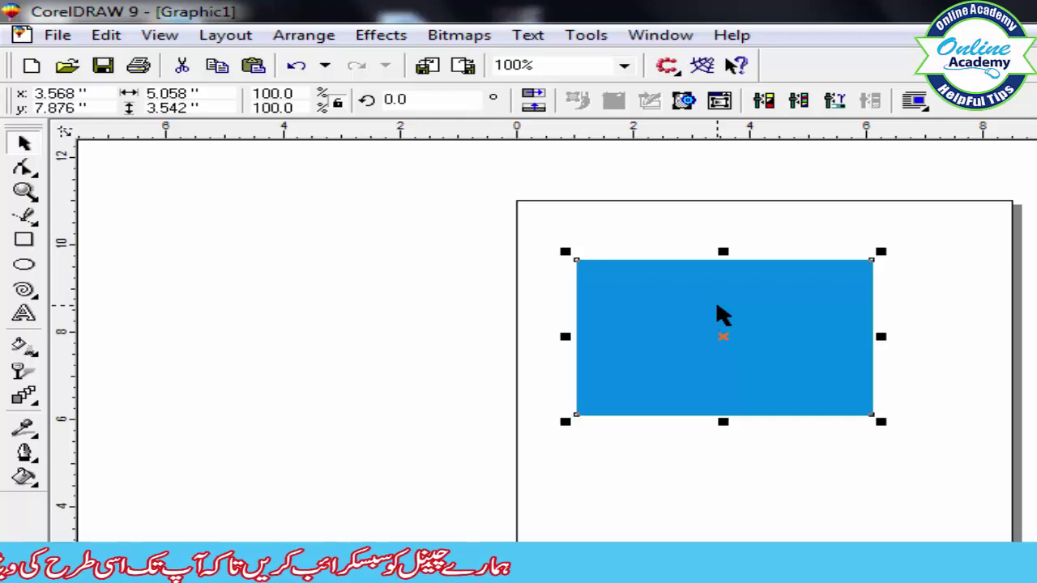
pyautogui.press('Delete')
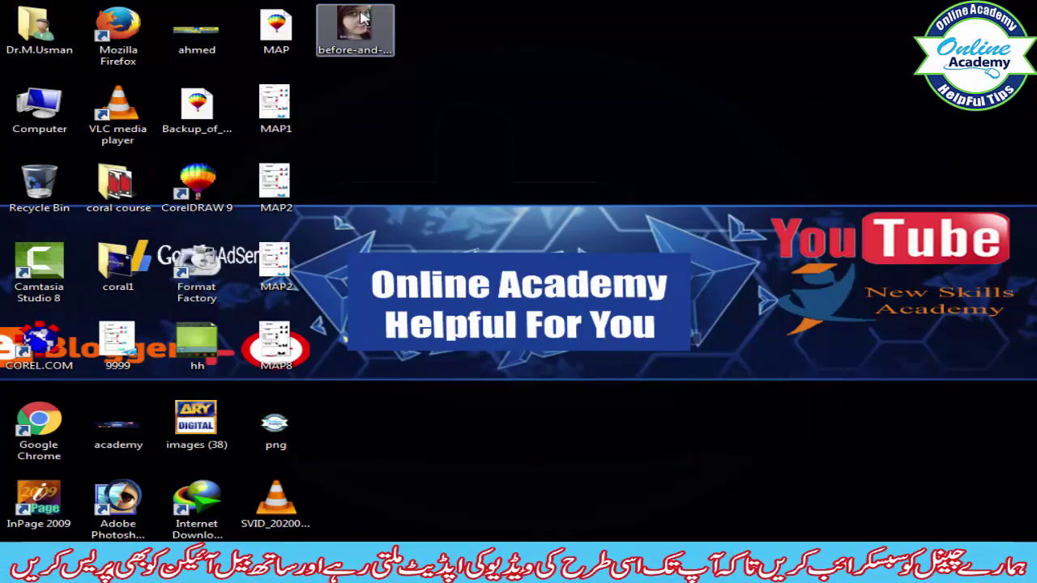
pyautogui.moveTo(363, 18); pyautogui.dragTo(507, 314)
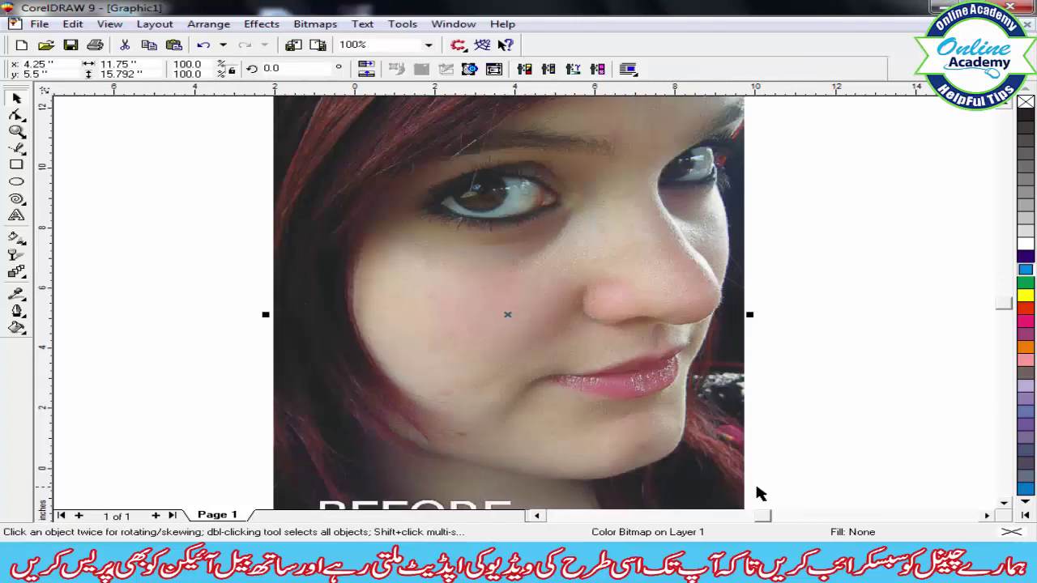
# Open Level Equalization for the portrait, place the dialog beside the face, and turn on automatic preview.
pyautogui.click(987, 518)
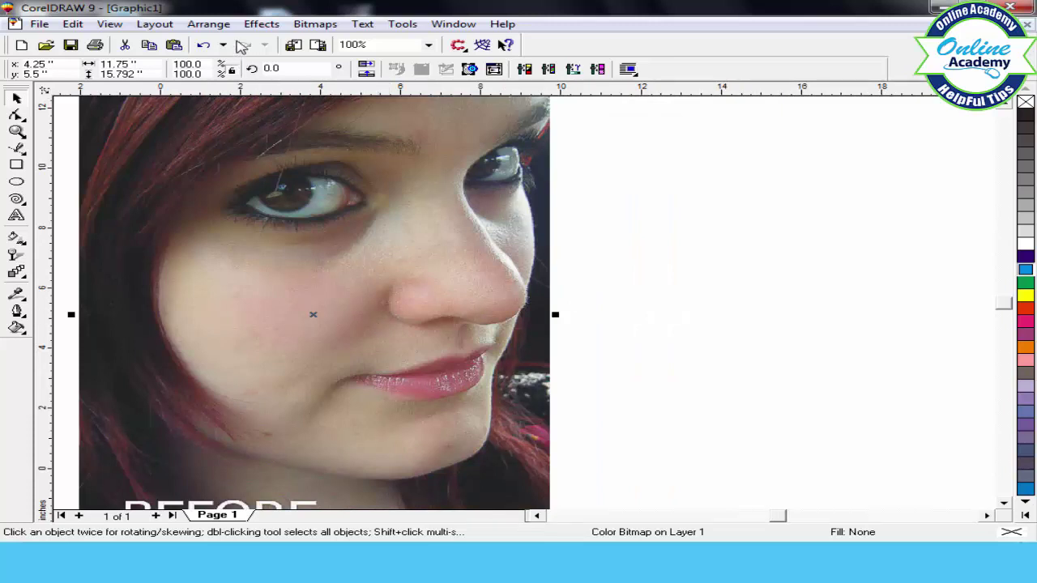
pyautogui.click(256, 26)
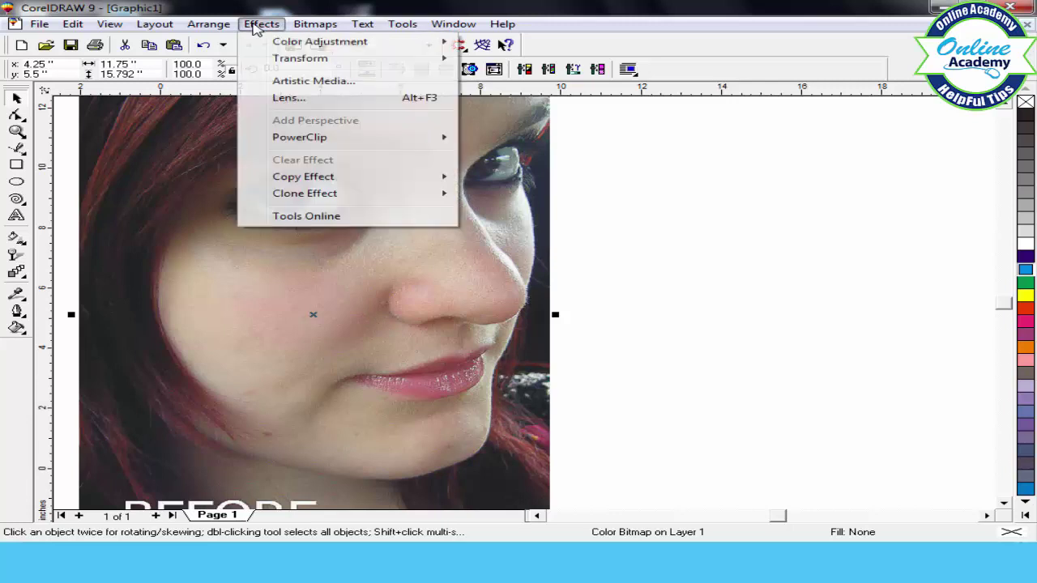
pyautogui.moveTo(322, 43)
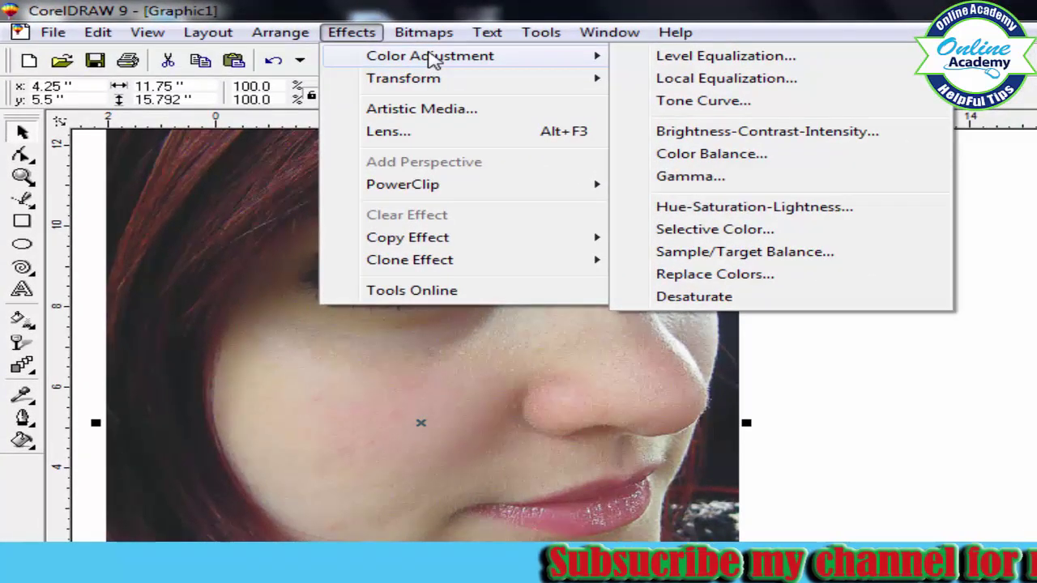
pyautogui.click(718, 58)
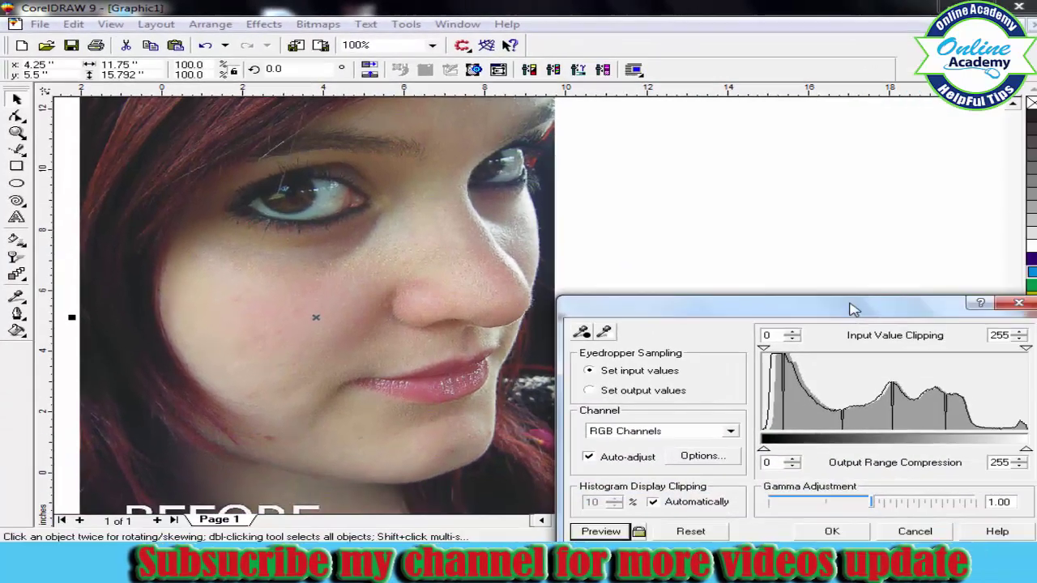
pyautogui.moveTo(959, 344); pyautogui.dragTo(911, 215)
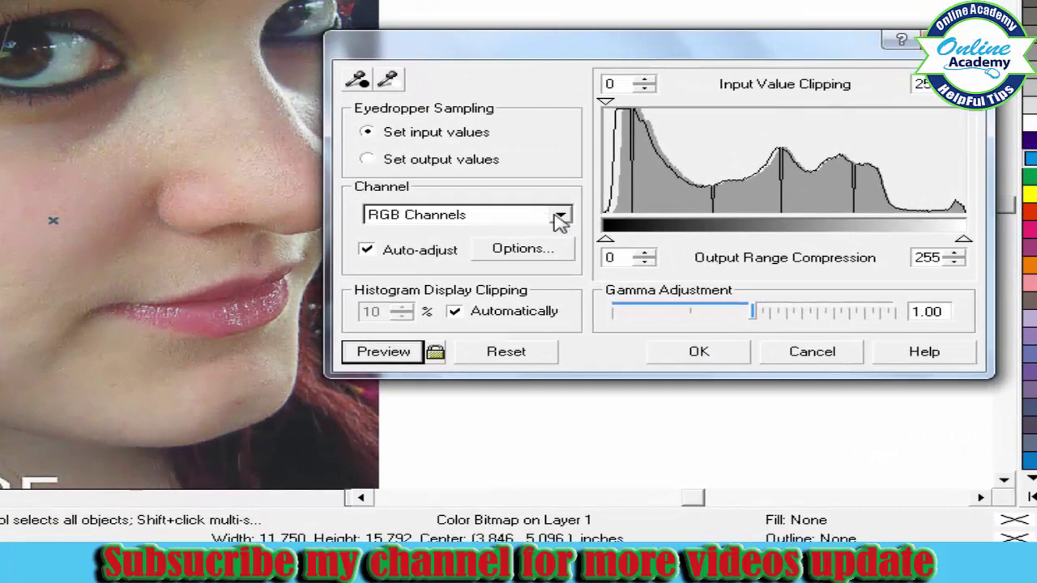
pyautogui.click(560, 216)
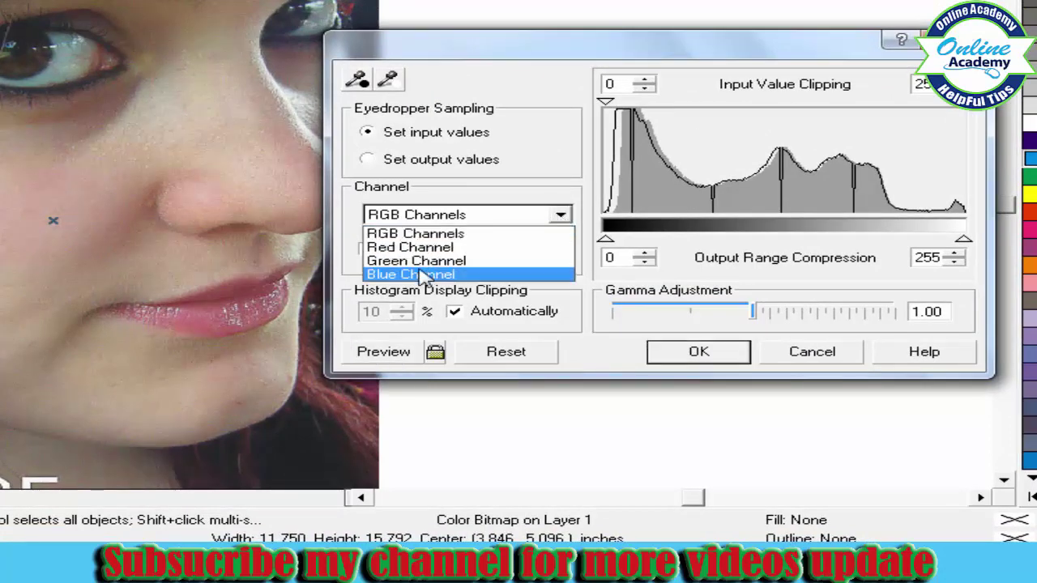
pyautogui.click(561, 217)
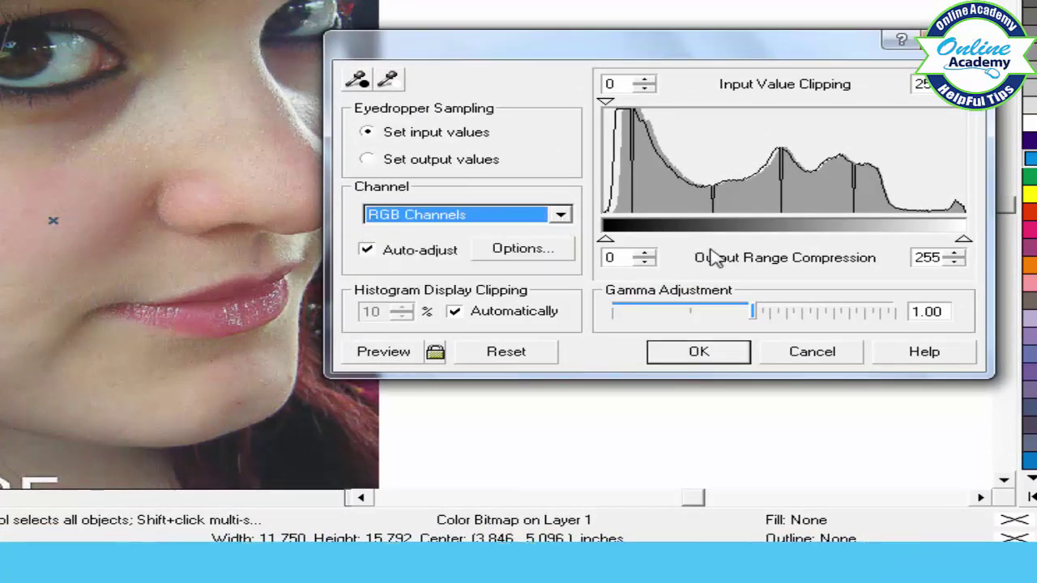
pyautogui.click(435, 352)
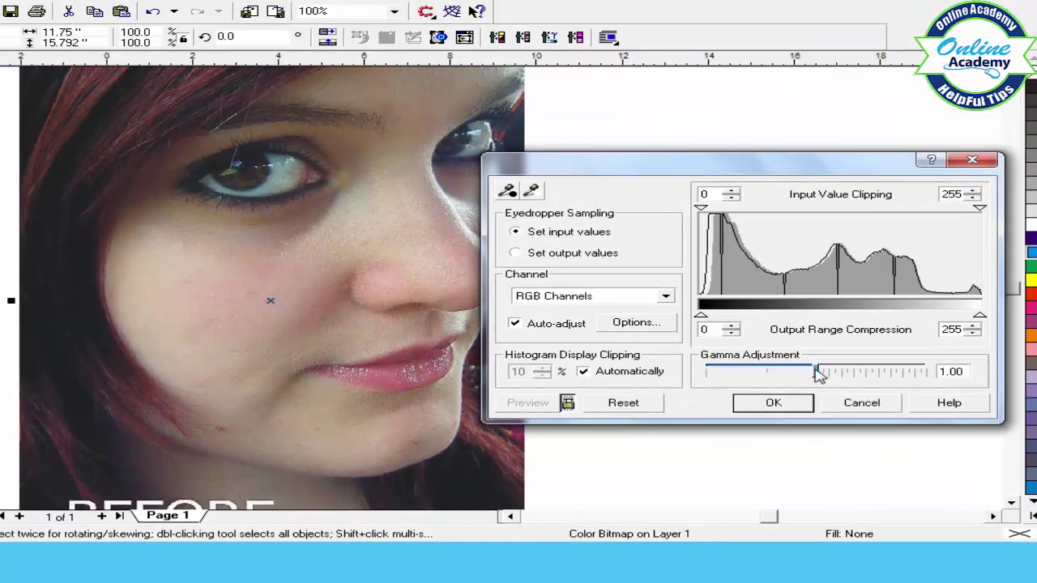
# Try gamma adjustments of about 3.44 and 0.77 on the RGB channels and reset the levels.
pyautogui.moveTo(820, 372); pyautogui.dragTo(849, 375)
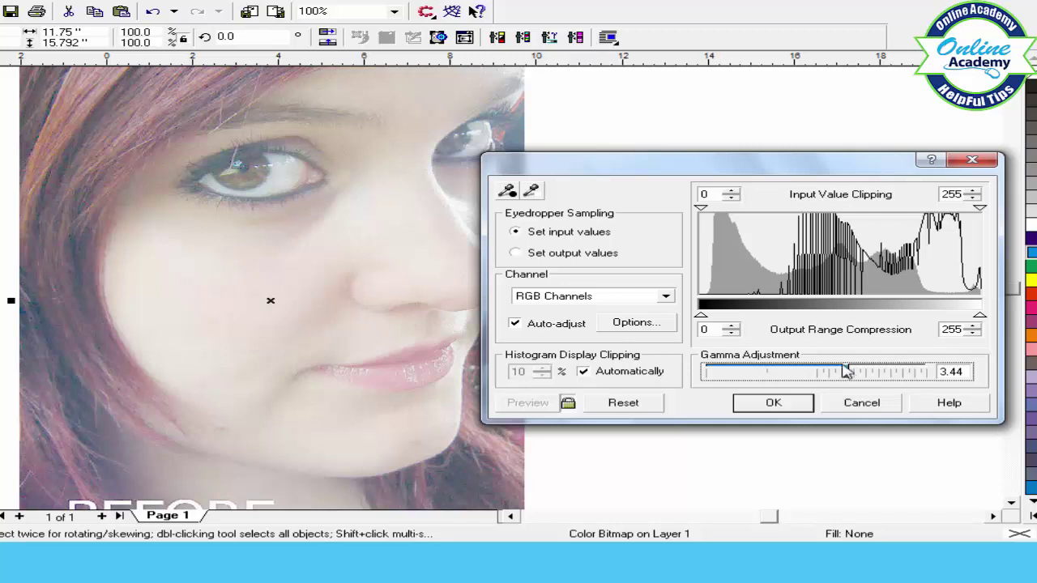
pyautogui.moveTo(850, 371); pyautogui.dragTo(787, 373)
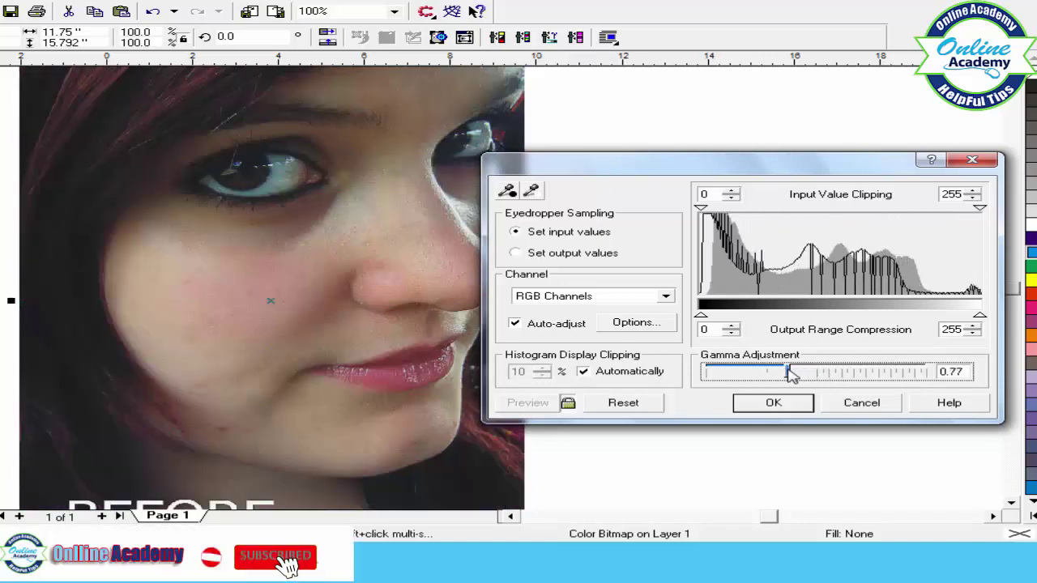
pyautogui.click(622, 405)
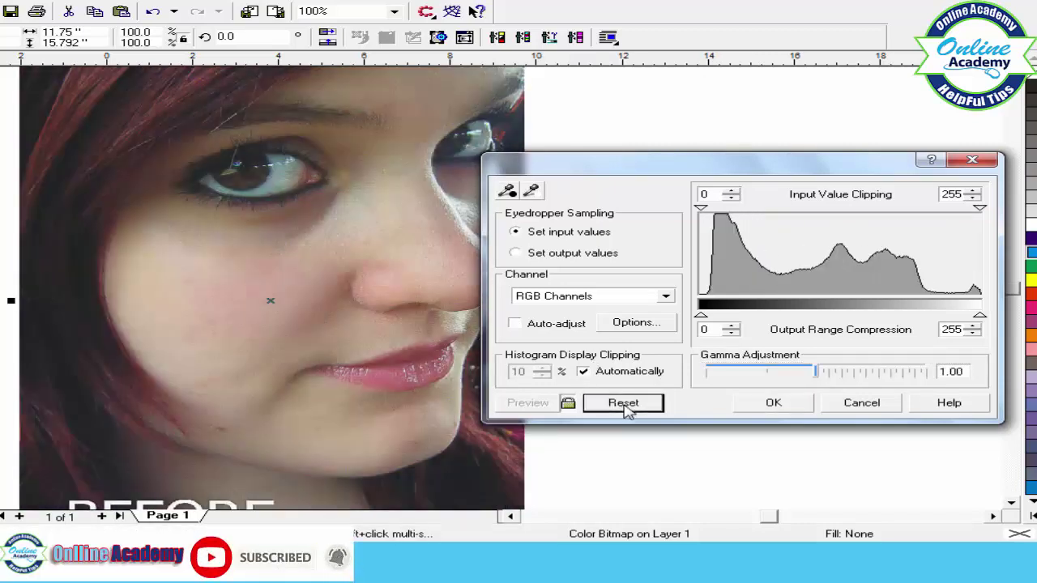
# Try gamma adjustments of about 3.35 and 0.87 on the red channel and reset the levels.
pyautogui.click(652, 298)
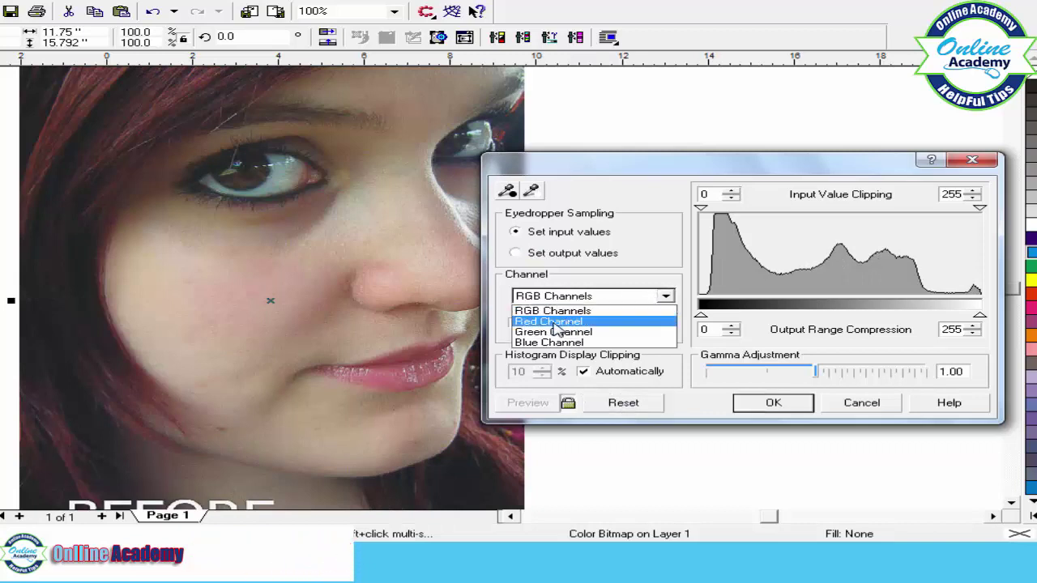
pyautogui.click(556, 323)
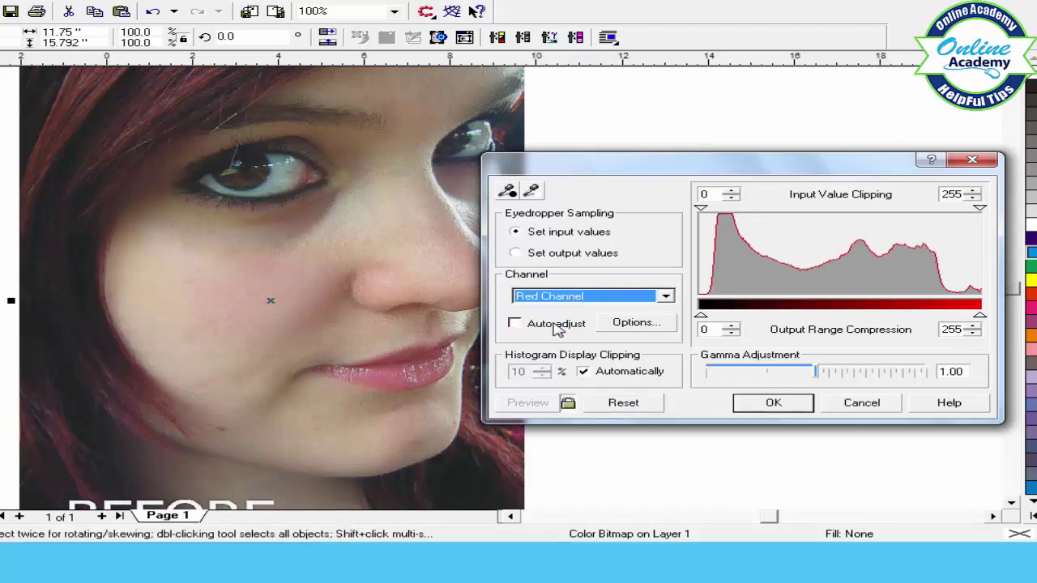
pyautogui.moveTo(820, 375); pyautogui.dragTo(848, 378)
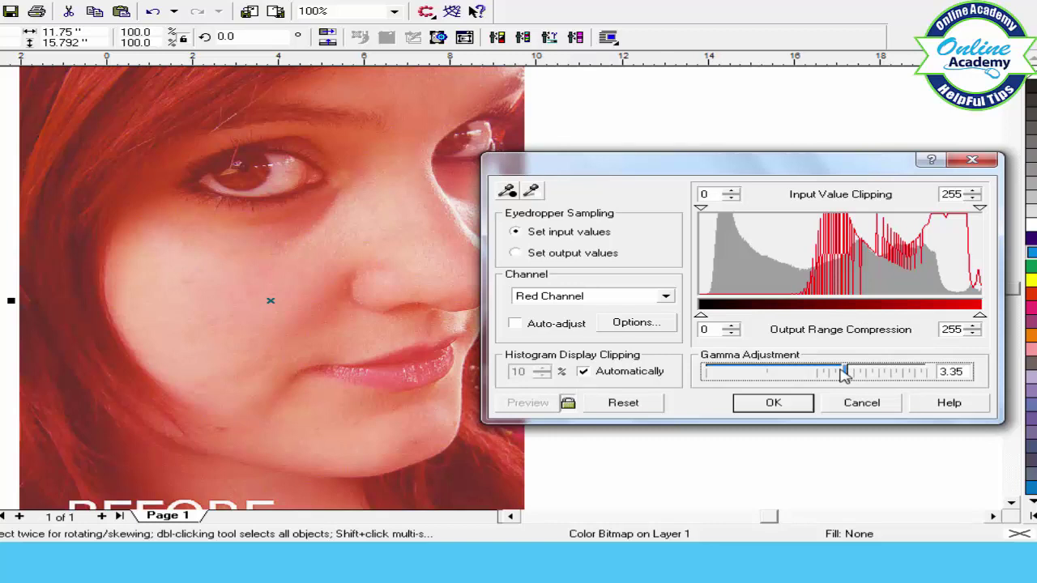
pyautogui.moveTo(848, 372); pyautogui.dragTo(790, 379)
pyautogui.click(625, 402)
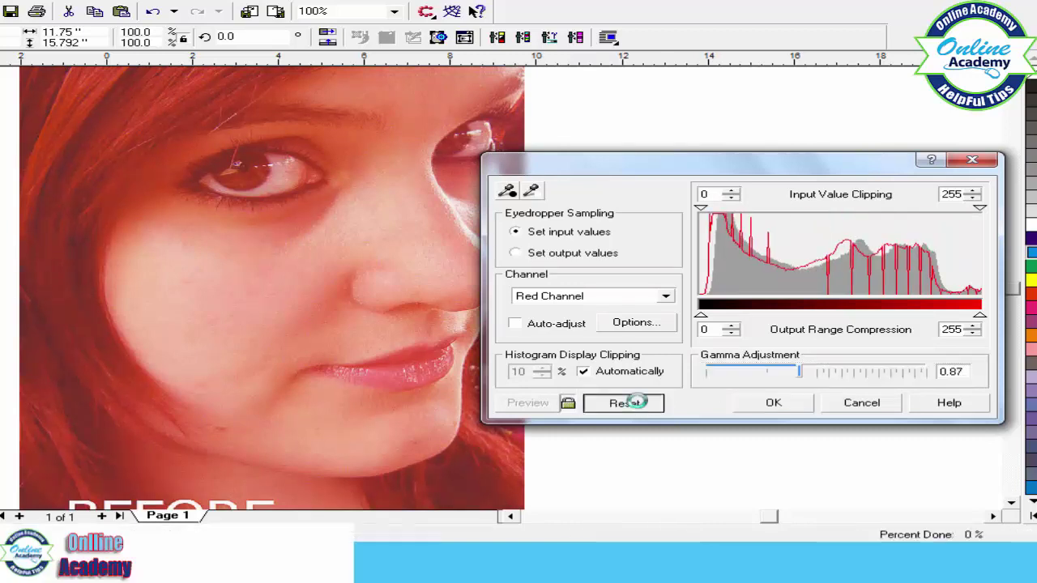
# Try a gamma adjustment of about 0.58 on the green channel and reset the levels.
pyautogui.click(557, 297)
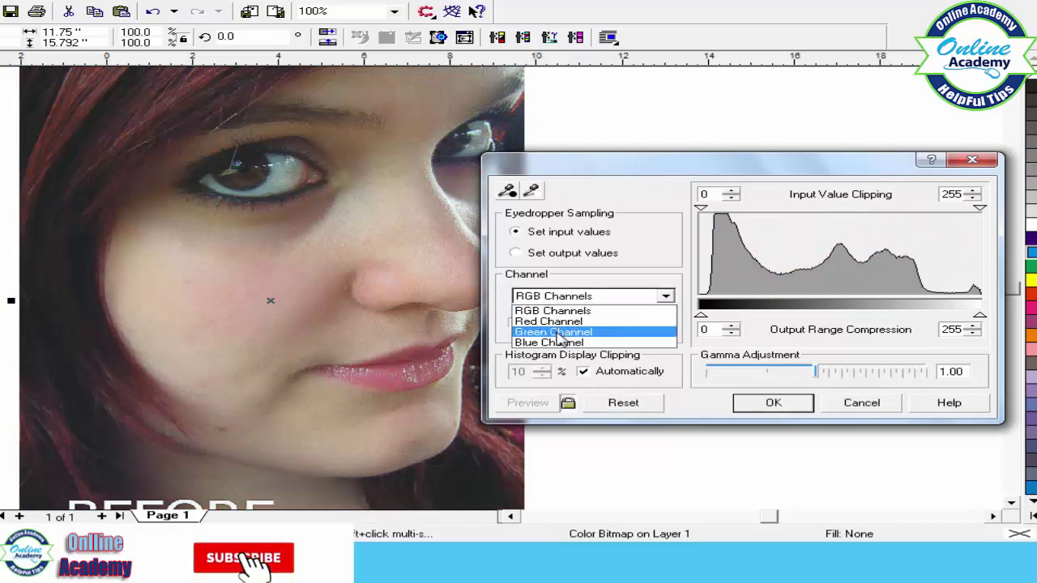
pyautogui.click(556, 329)
pyautogui.moveTo(820, 373); pyautogui.dragTo(768, 379)
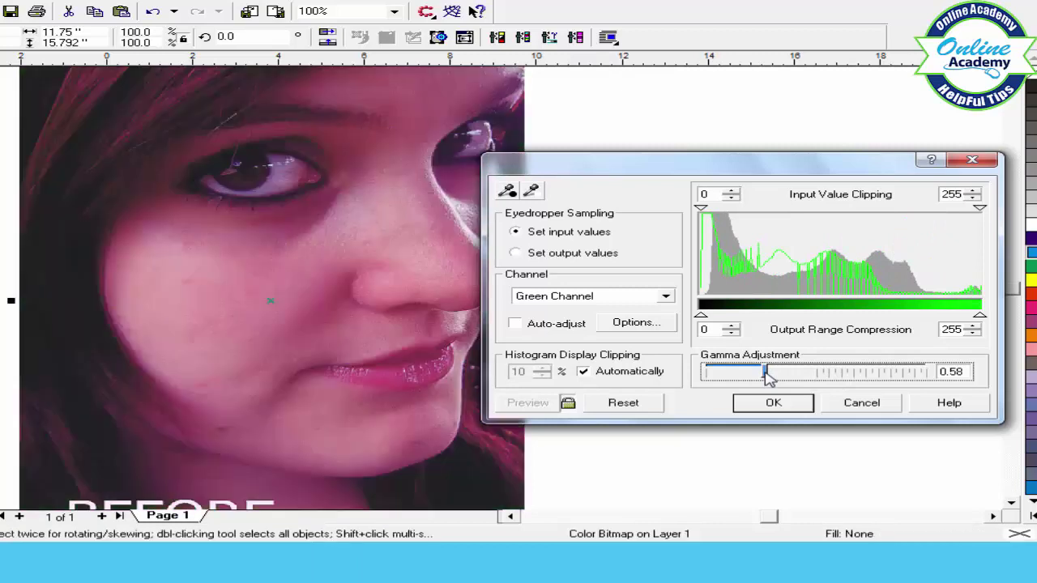
pyautogui.click(621, 403)
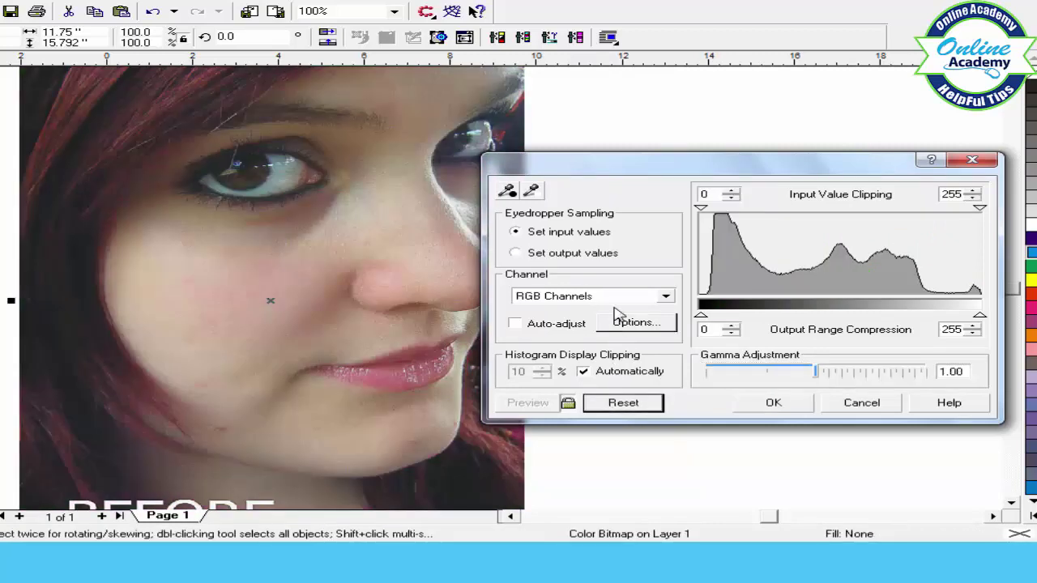
pyautogui.click(597, 298)
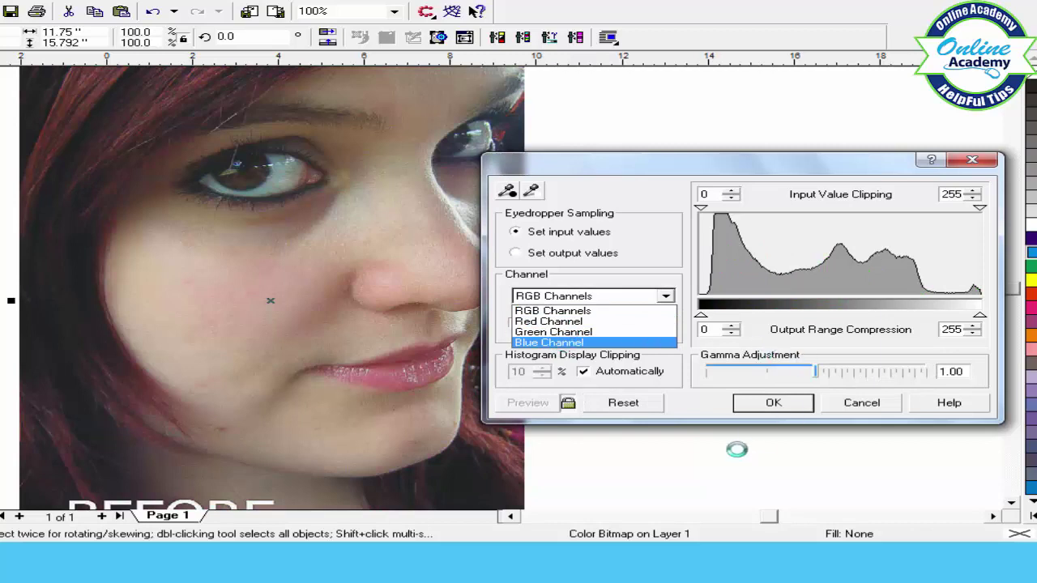
pyautogui.click(872, 408)
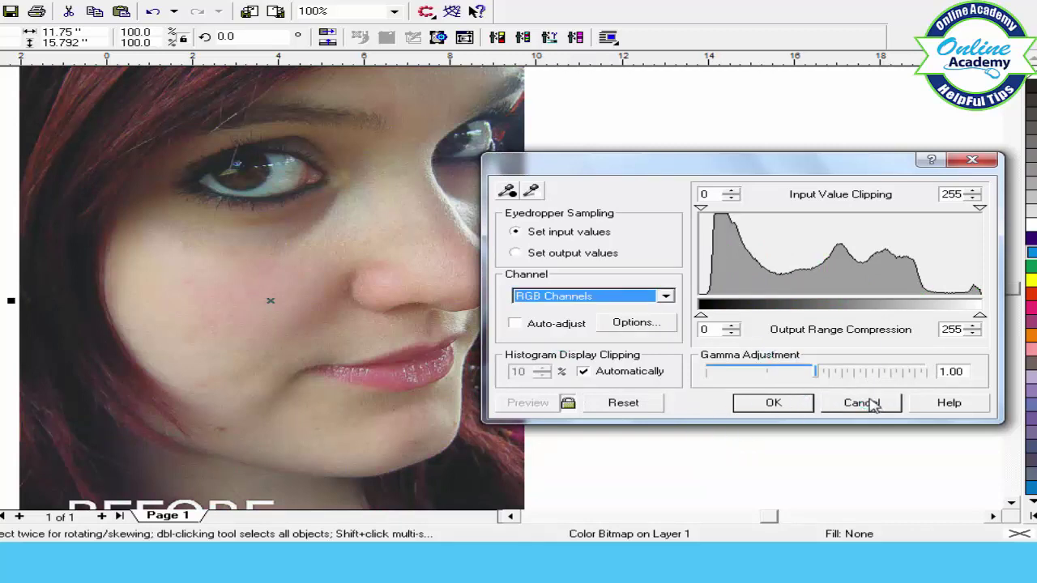
# Switch from Level Equalization to Local Equalization for the portrait and turn on automatic preview.
pyautogui.click(862, 403)
pyautogui.click(209, 2)
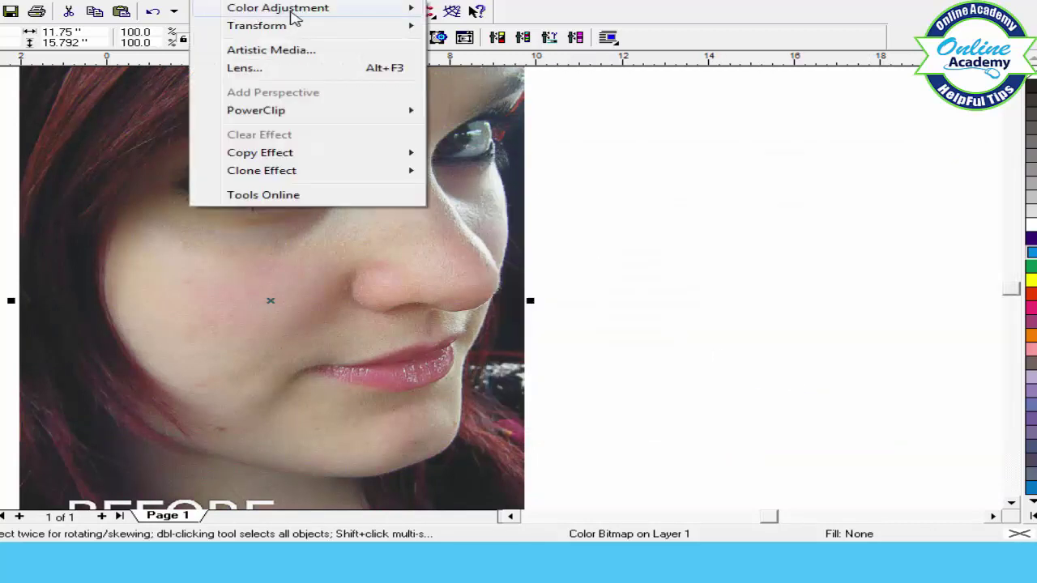
pyautogui.moveTo(293, 12)
pyautogui.click(500, 26)
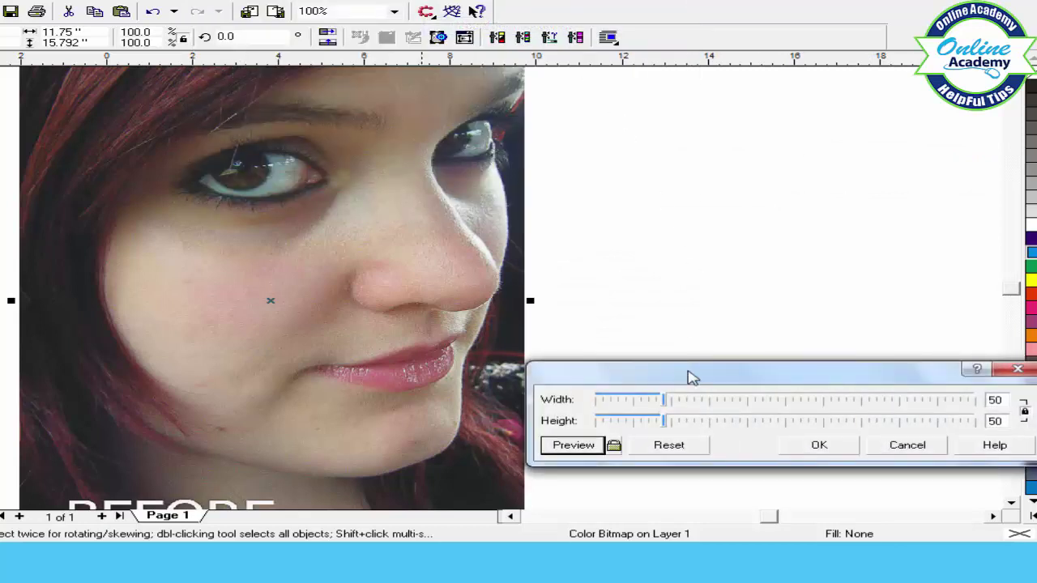
pyautogui.click(613, 445)
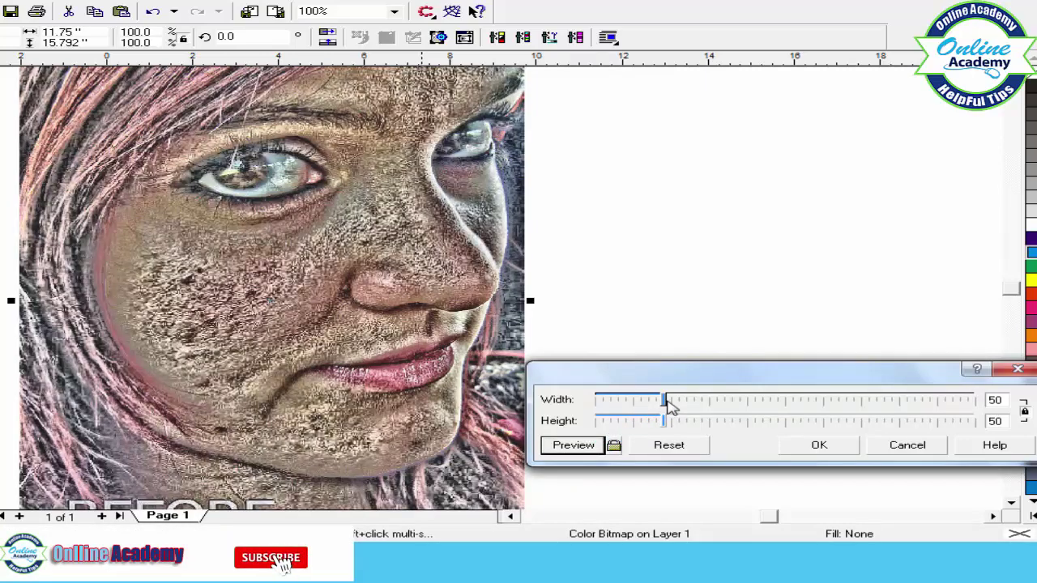
# Try Local Equalization on the portrait with linked width and height values of 79, 115 and 18.
pyautogui.moveTo(665, 399); pyautogui.dragTo(709, 407)
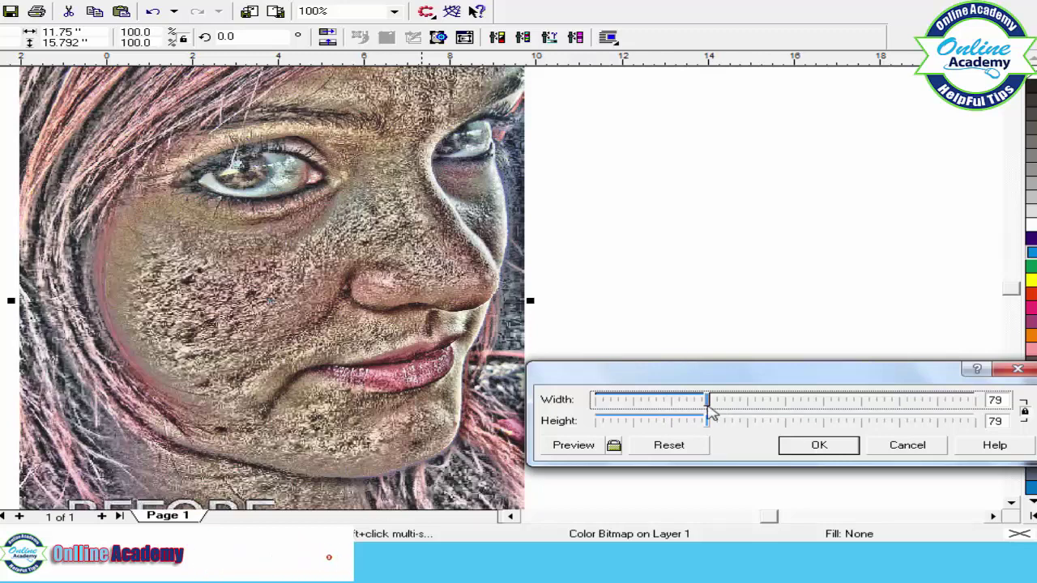
pyautogui.moveTo(713, 407); pyautogui.dragTo(767, 408)
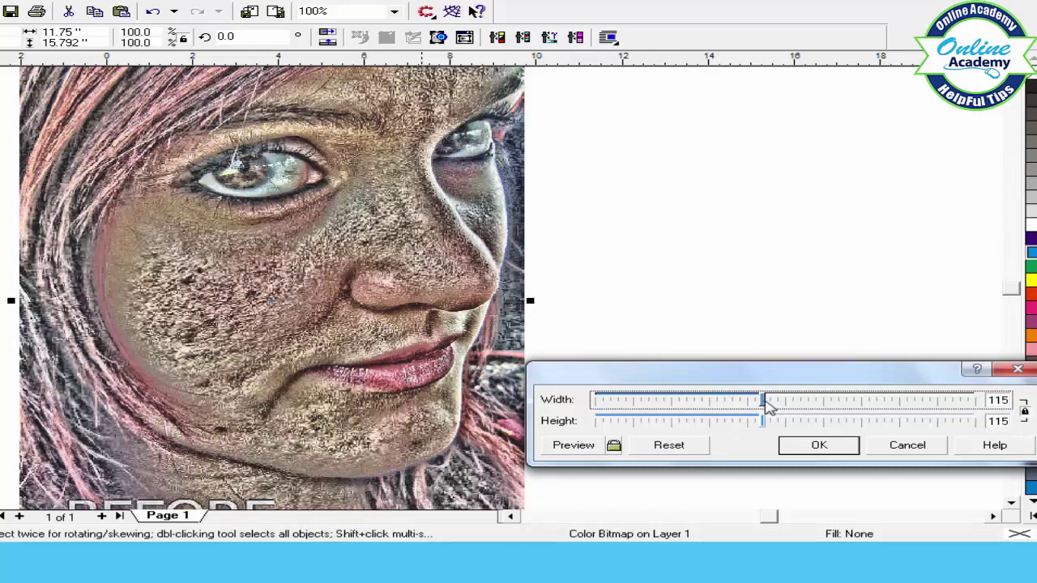
pyautogui.moveTo(767, 407); pyautogui.dragTo(618, 407)
pyautogui.click(592, 446)
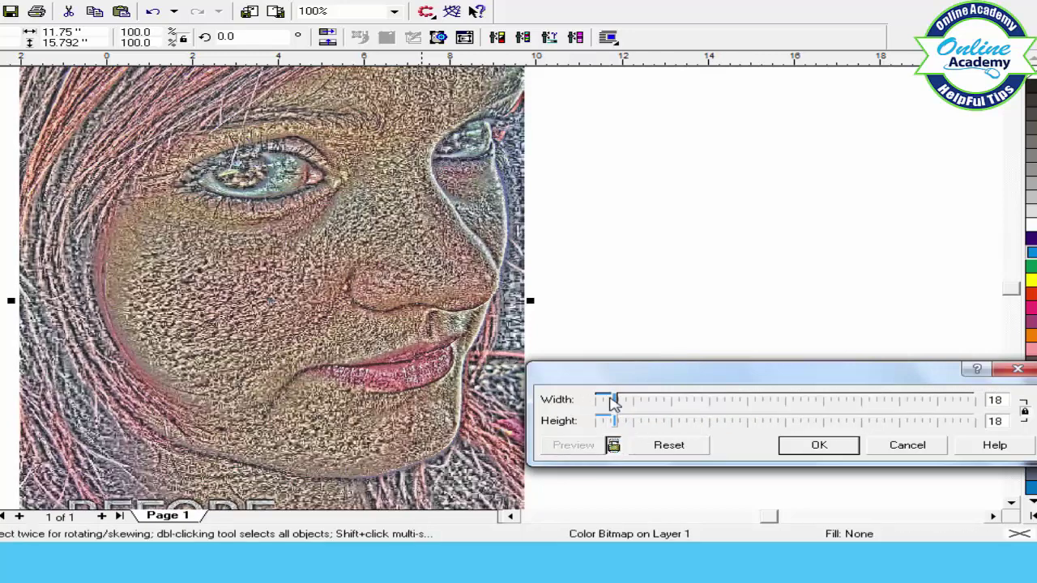
# Try Local Equalization width and height values of 76 and 208, reset them, and cancel the effect.
pyautogui.moveTo(613, 400); pyautogui.dragTo(708, 422)
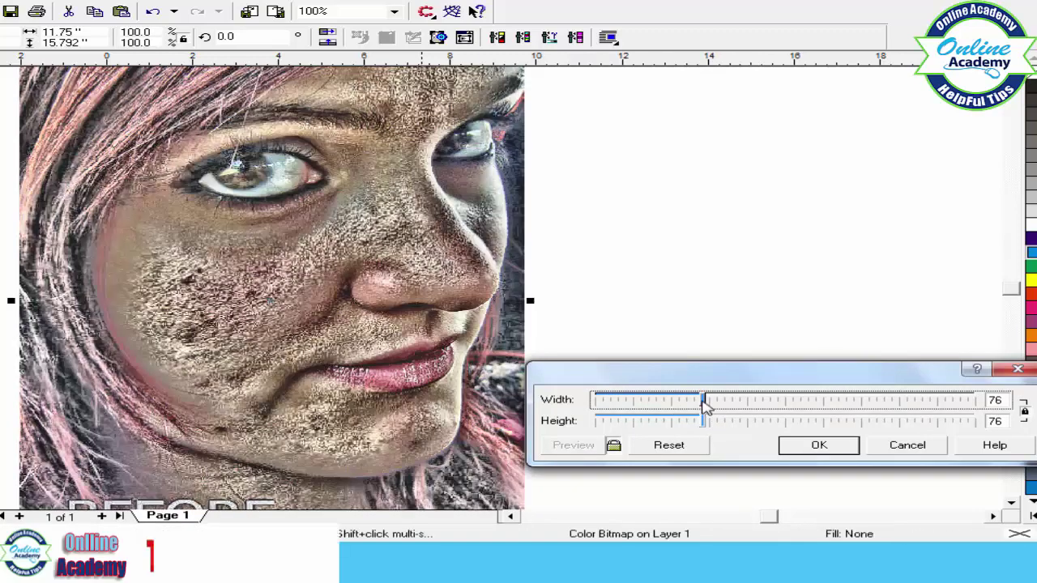
pyautogui.moveTo(705, 399); pyautogui.dragTo(909, 414)
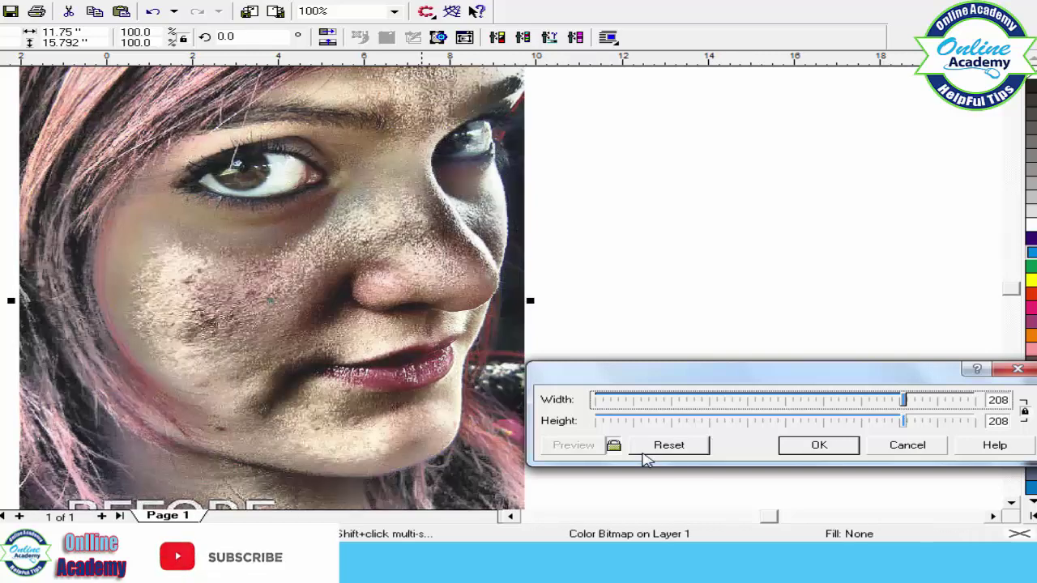
pyautogui.click(671, 446)
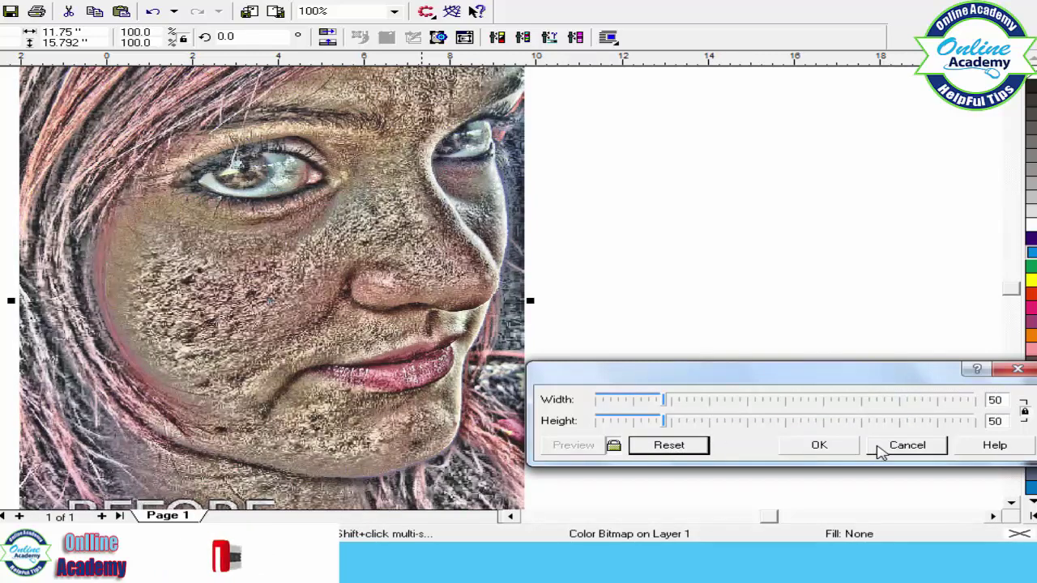
pyautogui.click(615, 448)
pyautogui.click(894, 451)
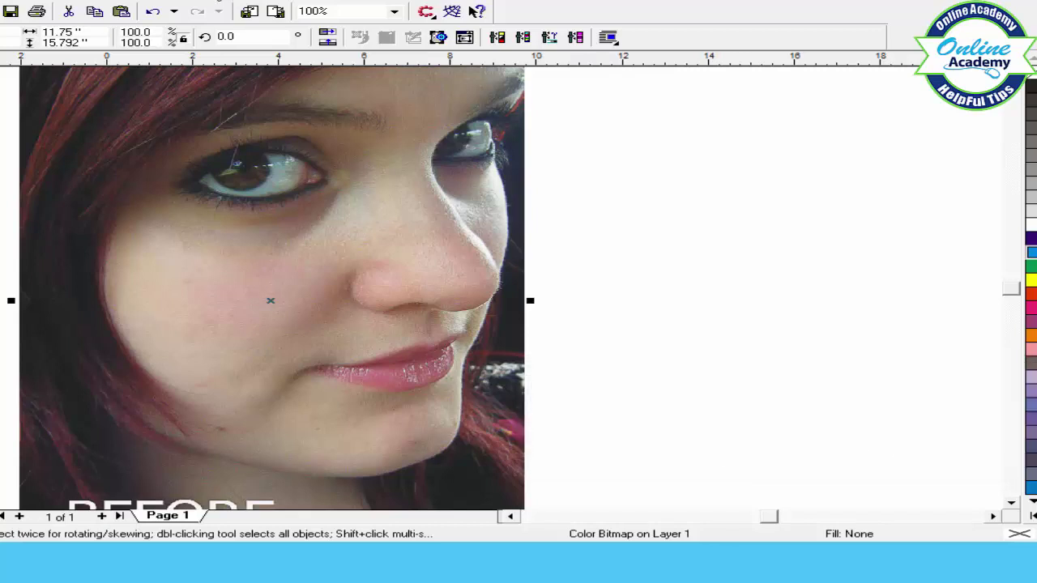
# Open Tone Curve for the portrait with the dialog beside the face and try Balance on the RGB channels with automatic preview.
pyautogui.click(219, 2)
pyautogui.moveTo(243, 8)
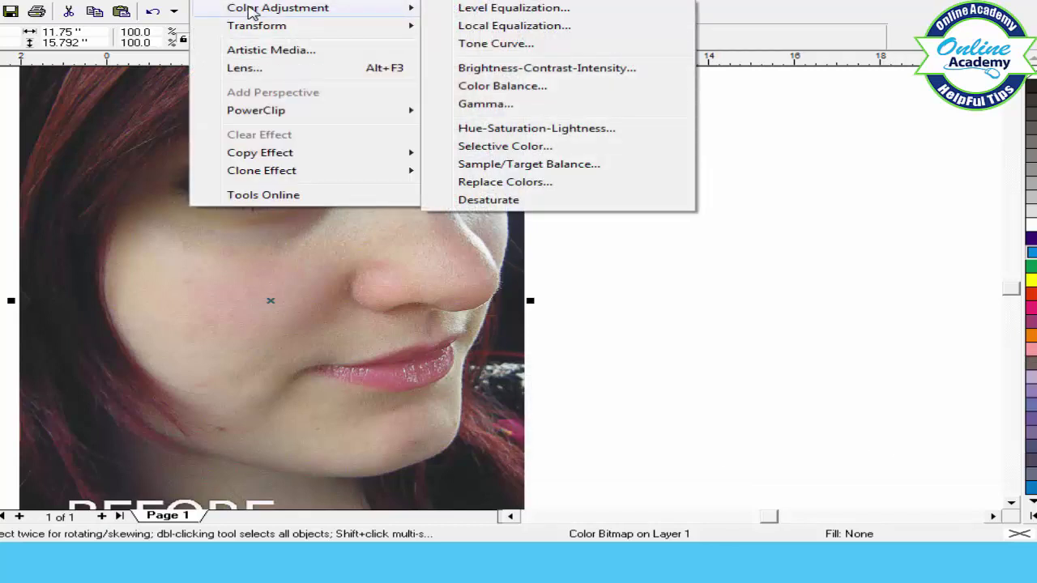
pyautogui.click(481, 50)
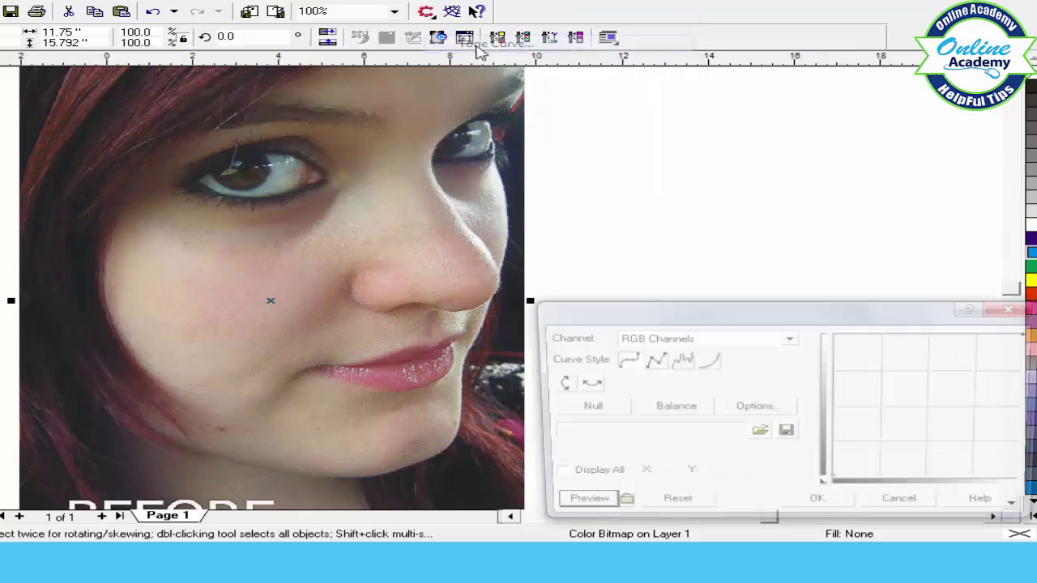
pyautogui.moveTo(773, 315); pyautogui.dragTo(751, 253)
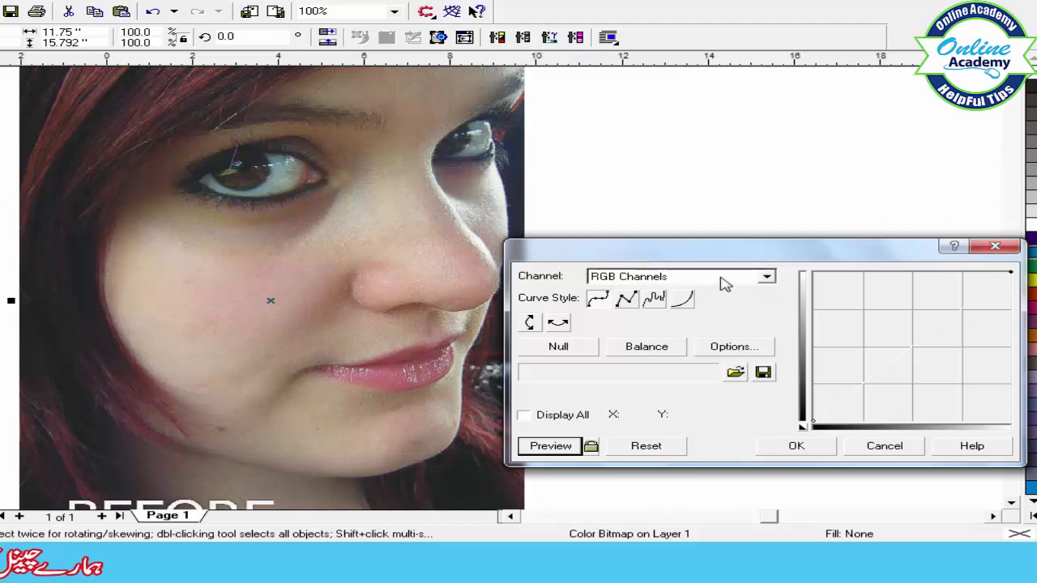
pyautogui.click(648, 346)
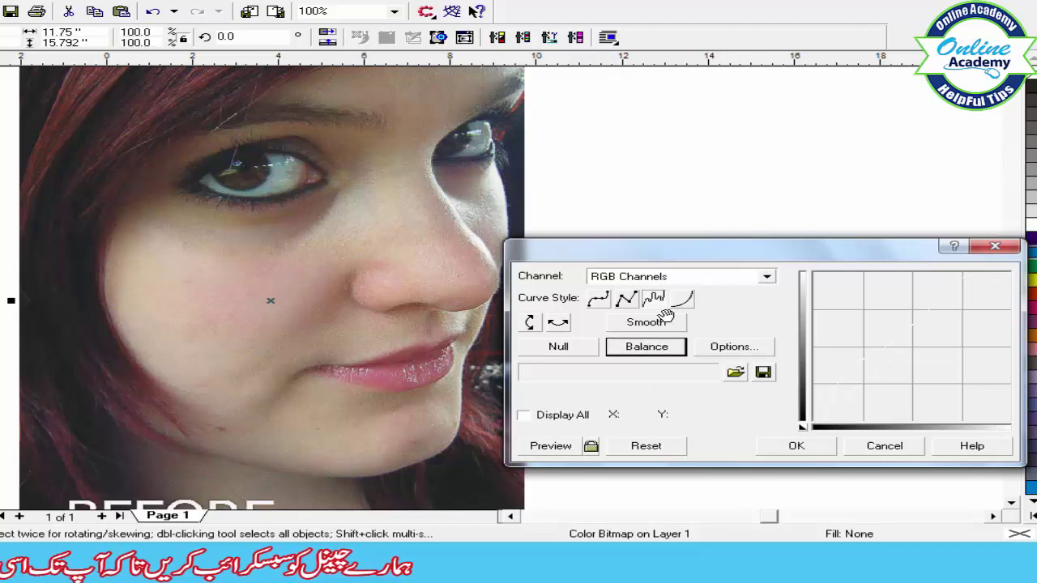
pyautogui.click(591, 447)
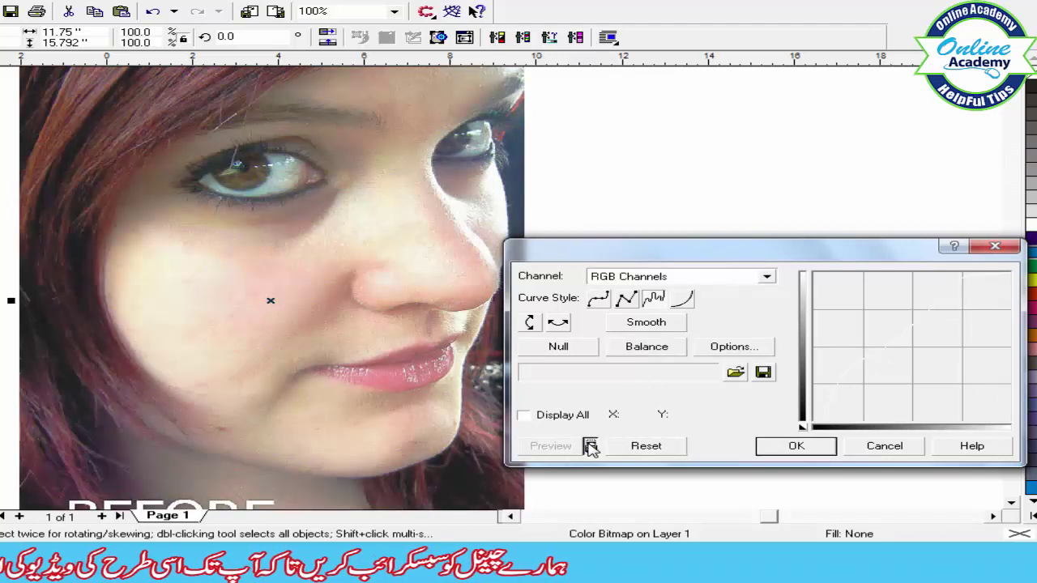
pyautogui.click(648, 347)
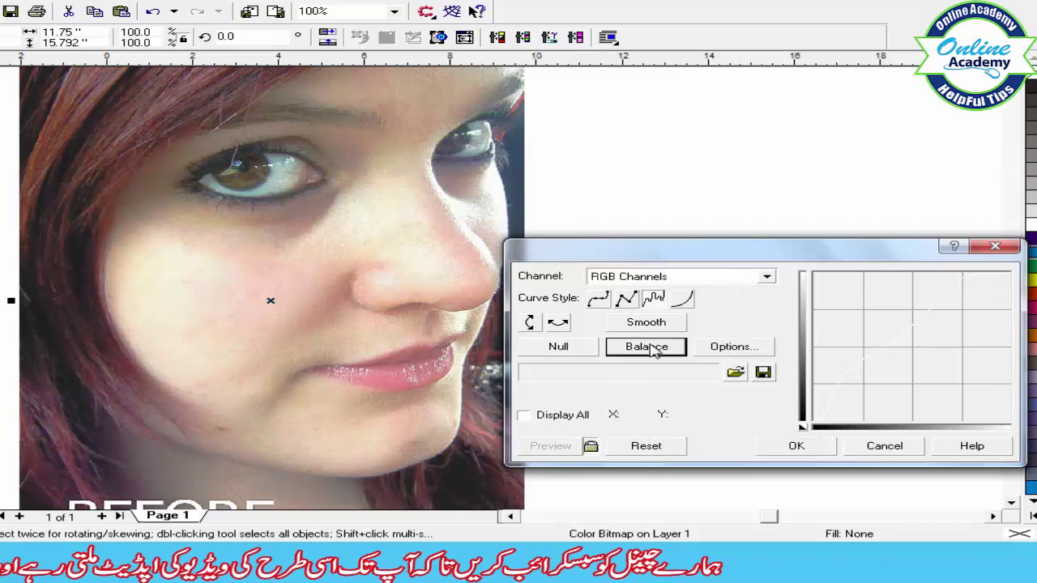
# Try bending the red channel's tone curve by adding points near its middle, and reset the curve.
pyautogui.click(657, 279)
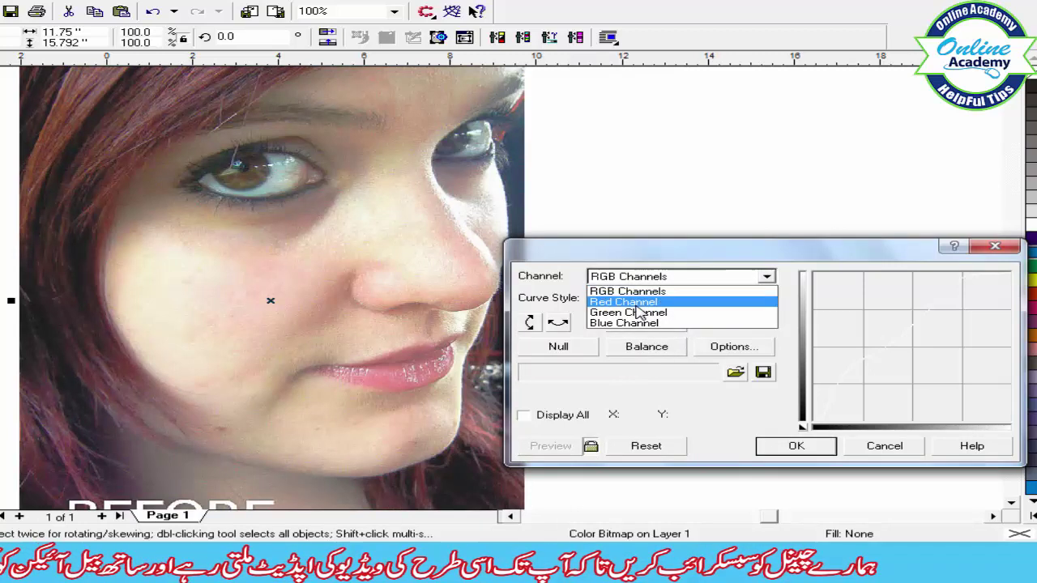
pyautogui.click(636, 306)
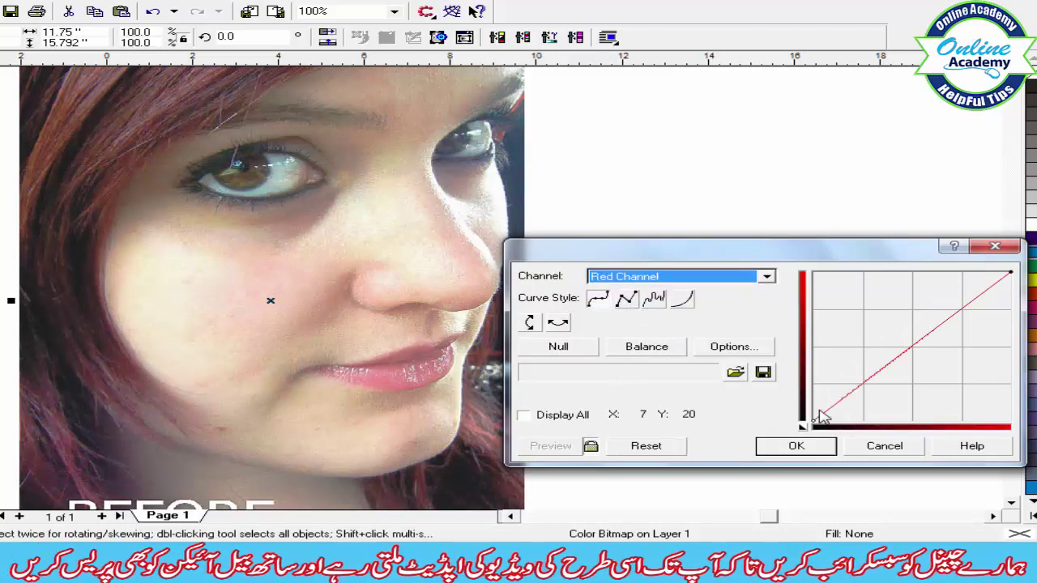
pyautogui.moveTo(906, 346); pyautogui.dragTo(886, 331)
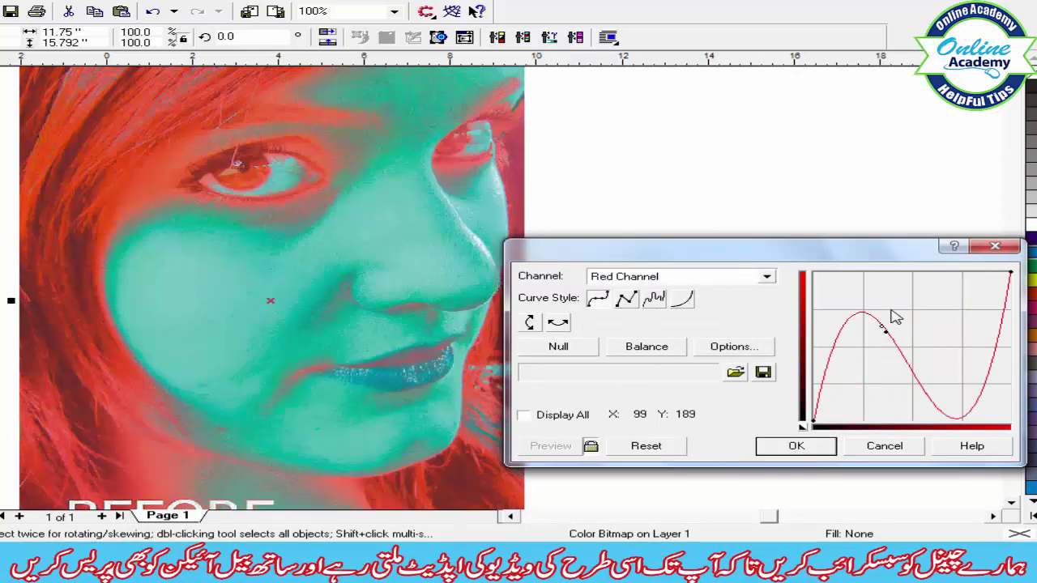
pyautogui.click(898, 313)
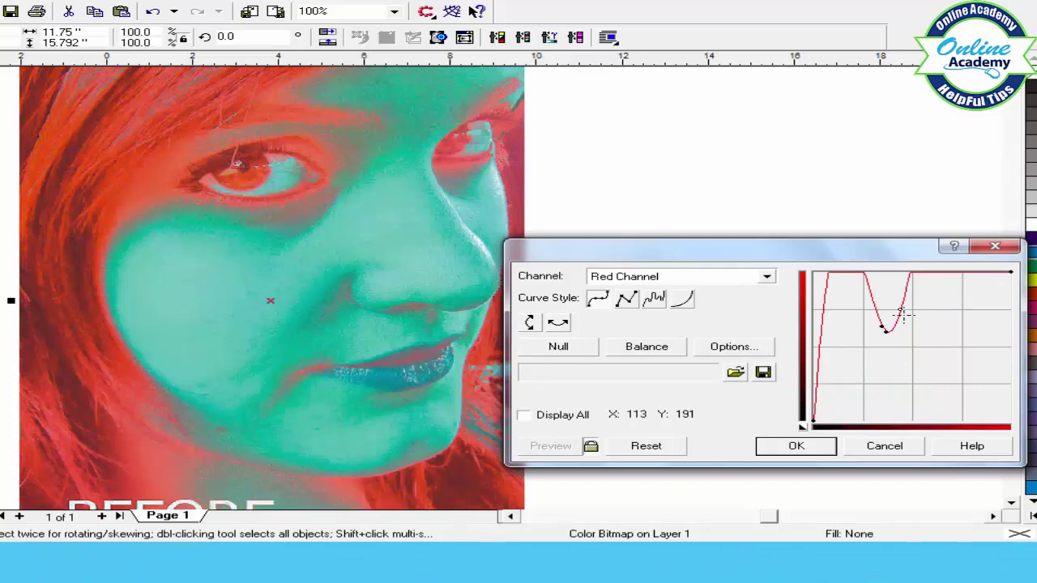
pyautogui.click(667, 450)
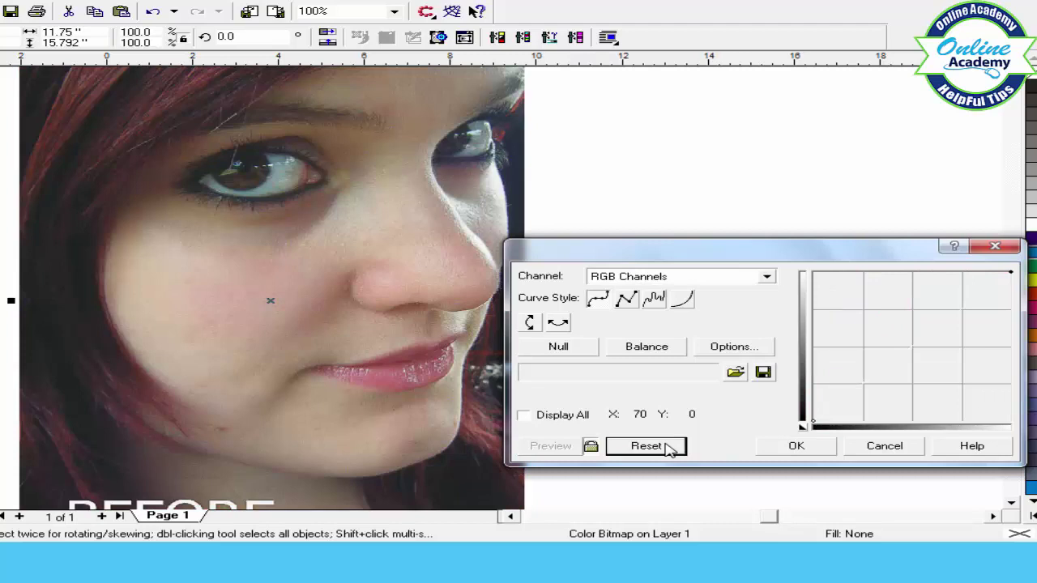
# Compare the Null and Balance settings on the RGB channels' tone curve and cancel the effect.
pyautogui.click(561, 346)
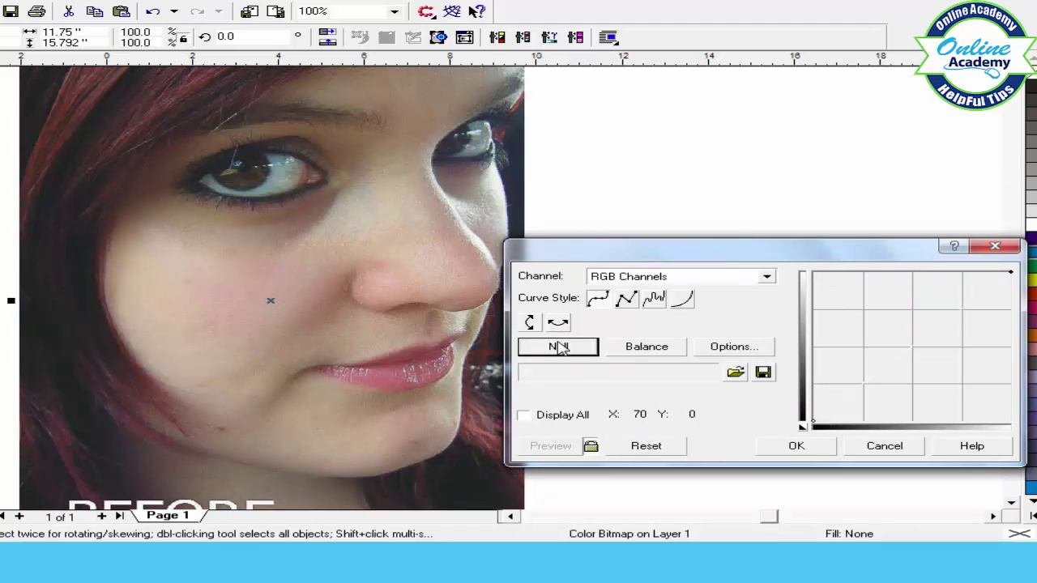
pyautogui.click(663, 349)
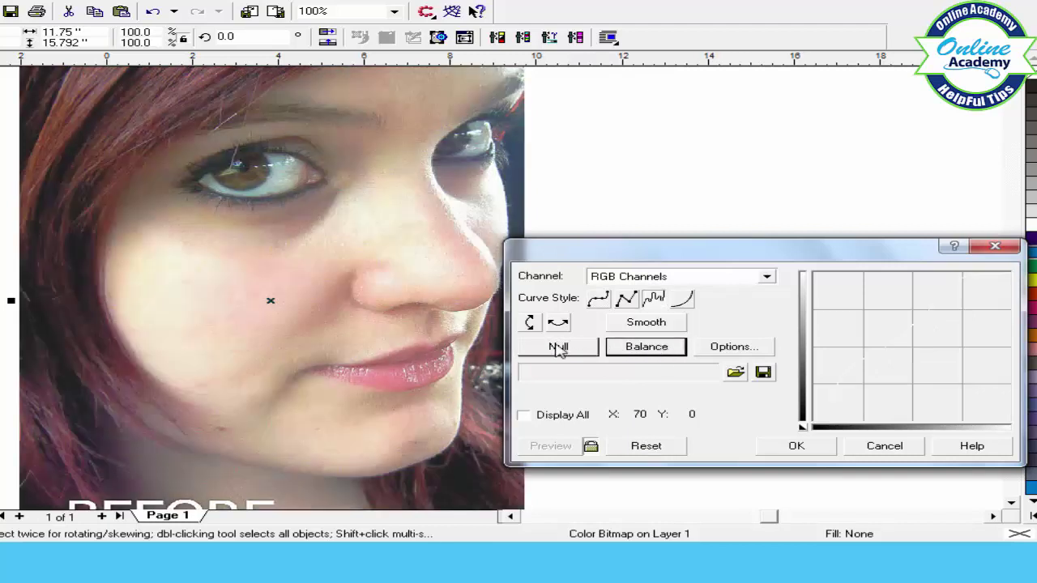
pyautogui.click(556, 348)
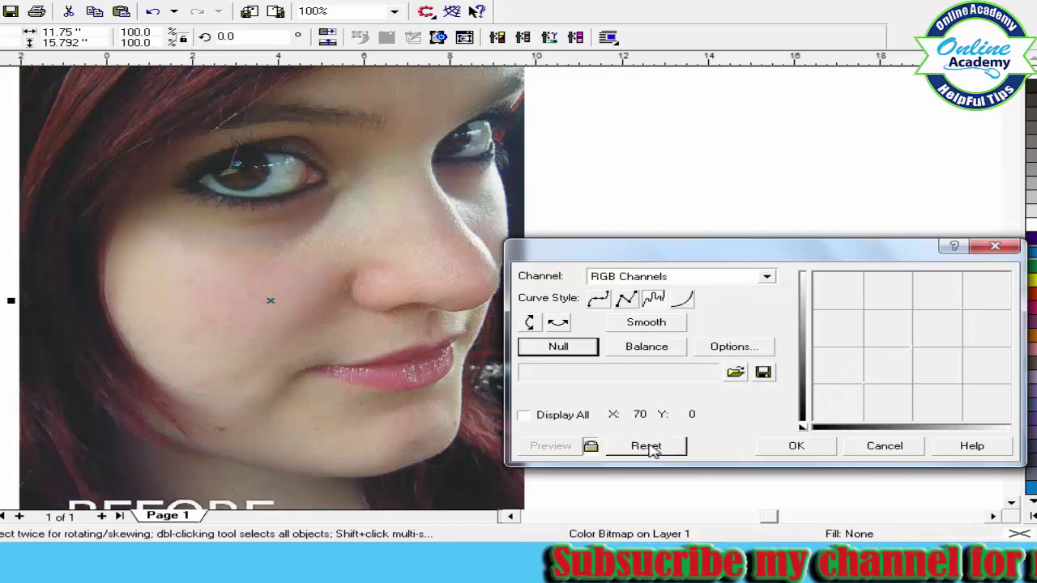
pyautogui.click(885, 446)
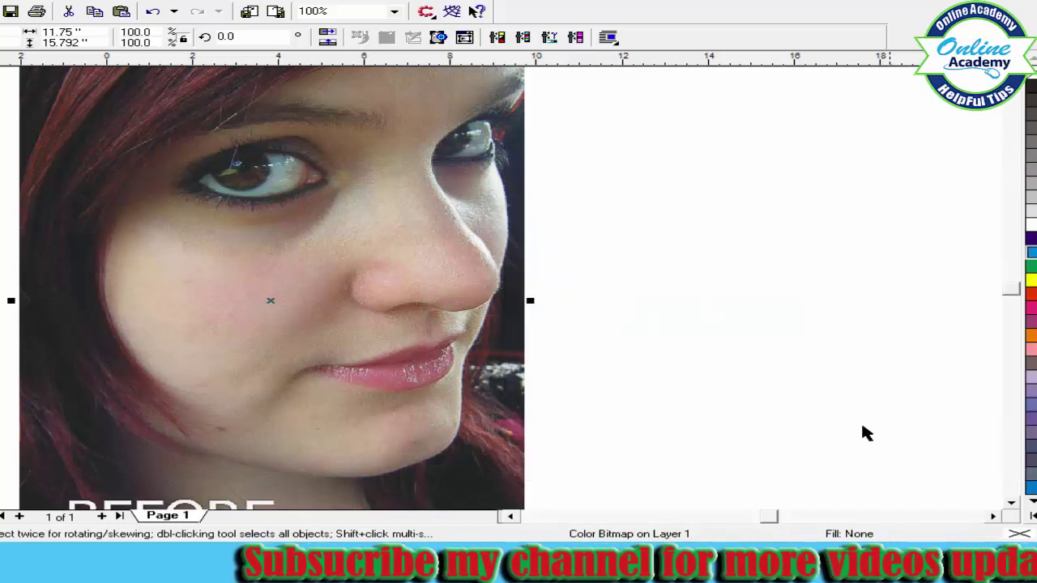
# Open Brightness-Contrast-Intensity for the portrait and try a brightness of -23 with automatic preview.
pyautogui.click(219, 3)
pyautogui.moveTo(253, 9)
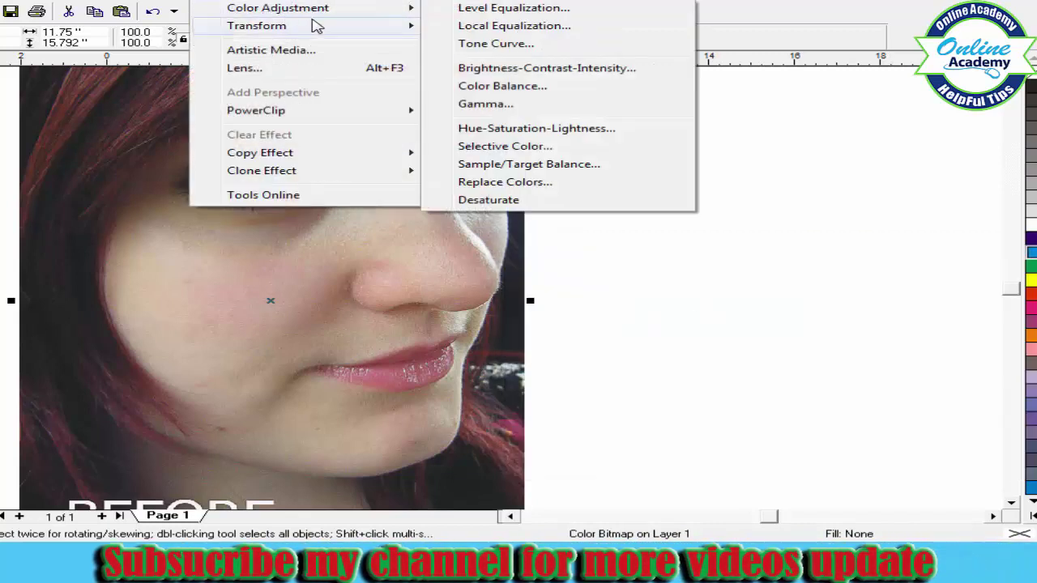
pyautogui.click(528, 69)
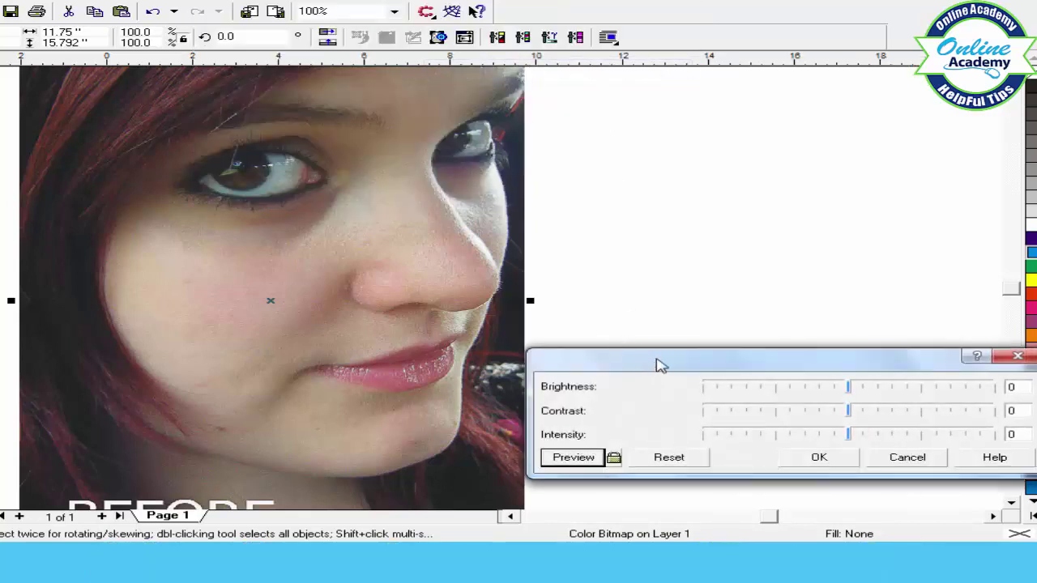
pyautogui.moveTo(658, 363); pyautogui.dragTo(670, 294)
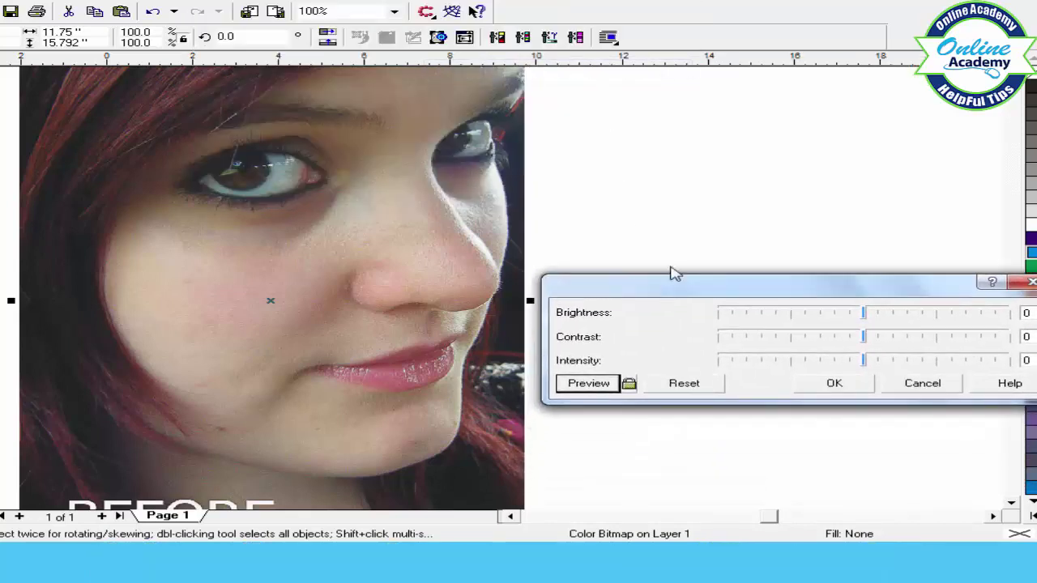
pyautogui.click(858, 316)
pyautogui.moveTo(857, 318); pyautogui.dragTo(844, 317)
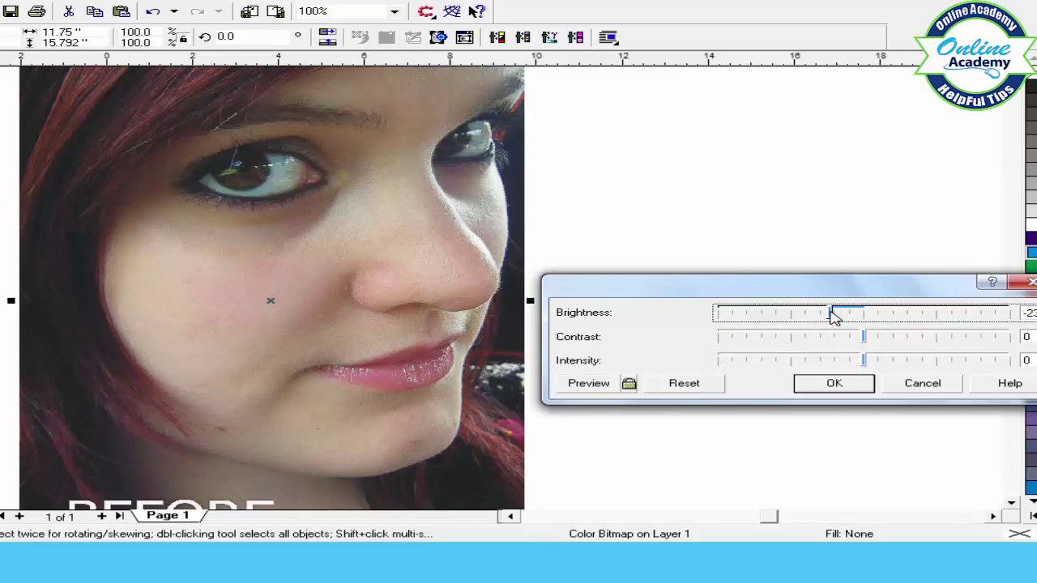
pyautogui.click(629, 384)
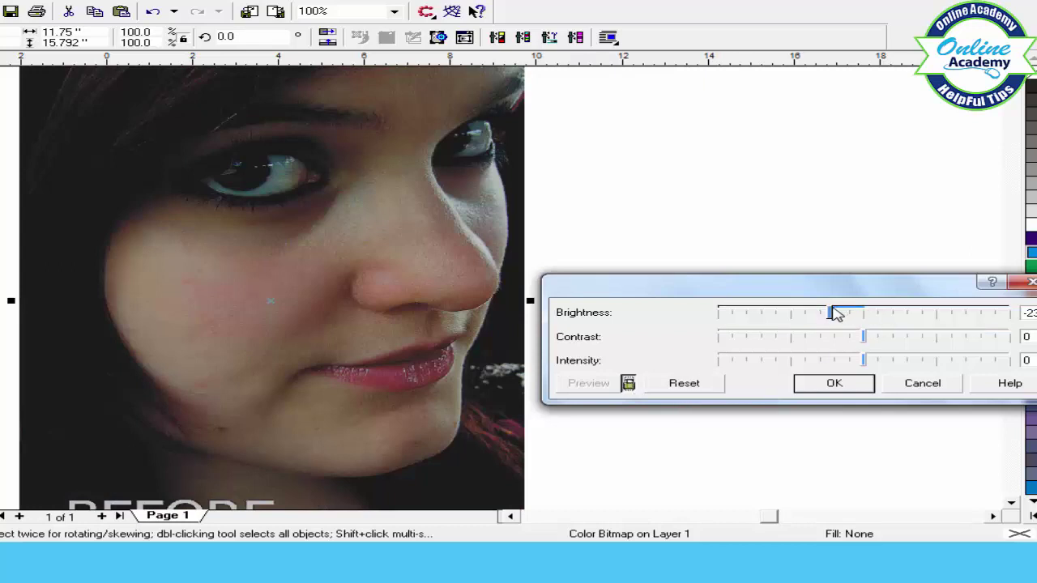
# Try a brightness of 26 and a contrast change on the portrait, reset the values, and cancel the effect.
pyautogui.moveTo(835, 314); pyautogui.dragTo(902, 316)
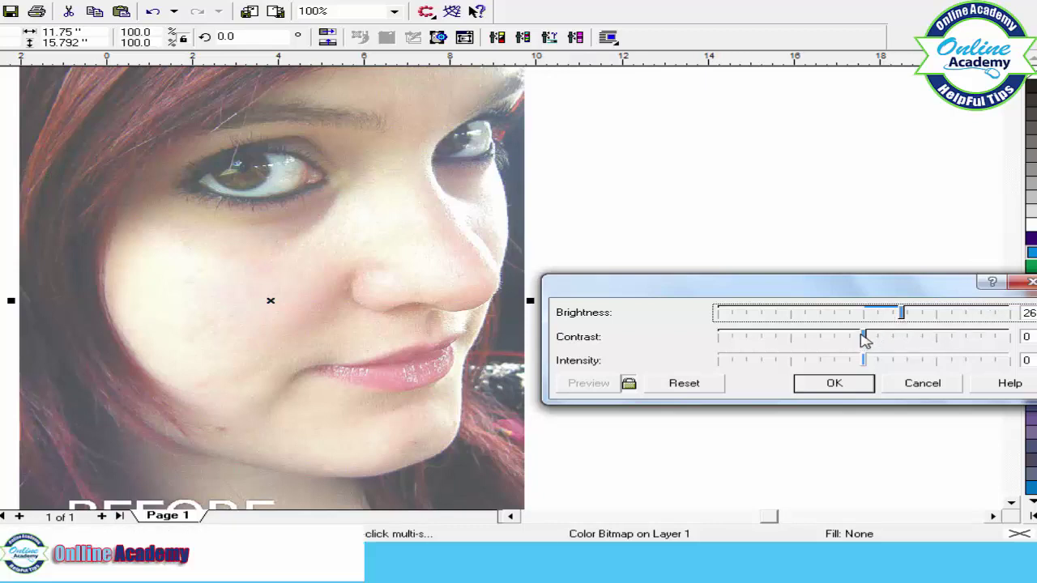
pyautogui.moveTo(865, 338); pyautogui.dragTo(834, 360)
pyautogui.click(685, 384)
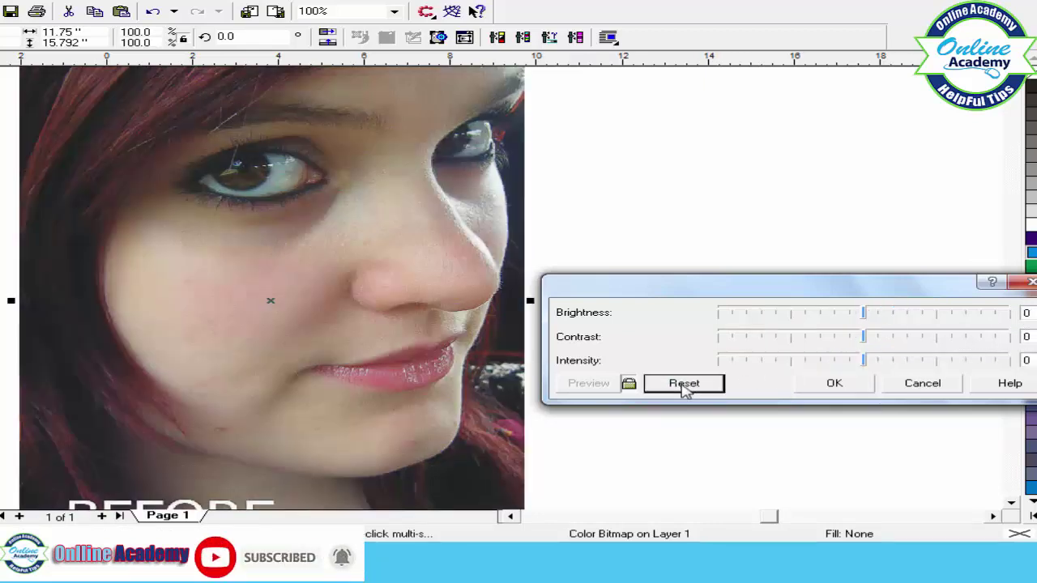
pyautogui.click(922, 383)
# Open Color Balance for the portrait, try Cyan–Red values of -30 and 29 with automatic preview, and reset the values.
pyautogui.click(221, 4)
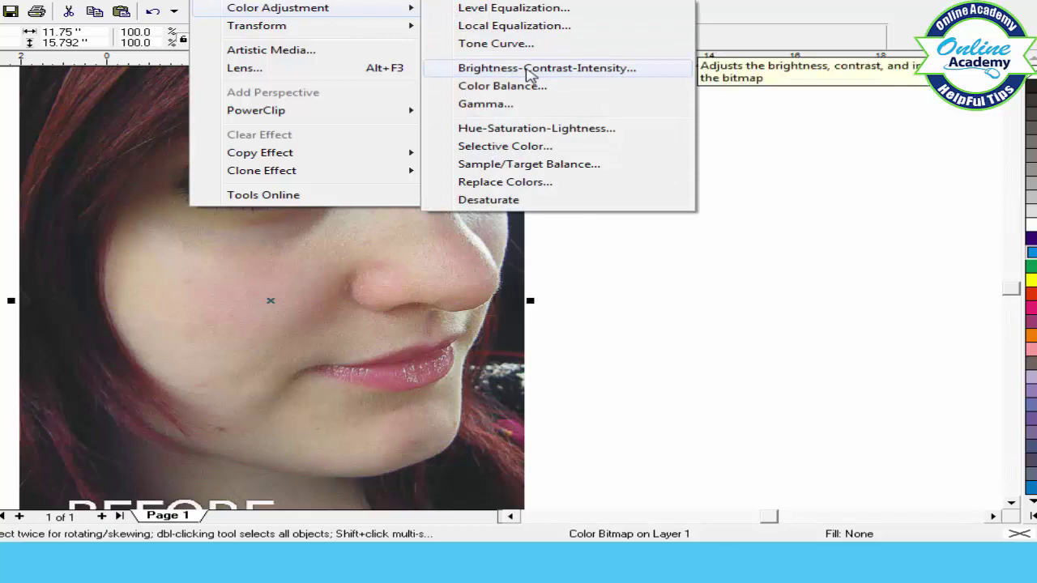
pyautogui.click(504, 87)
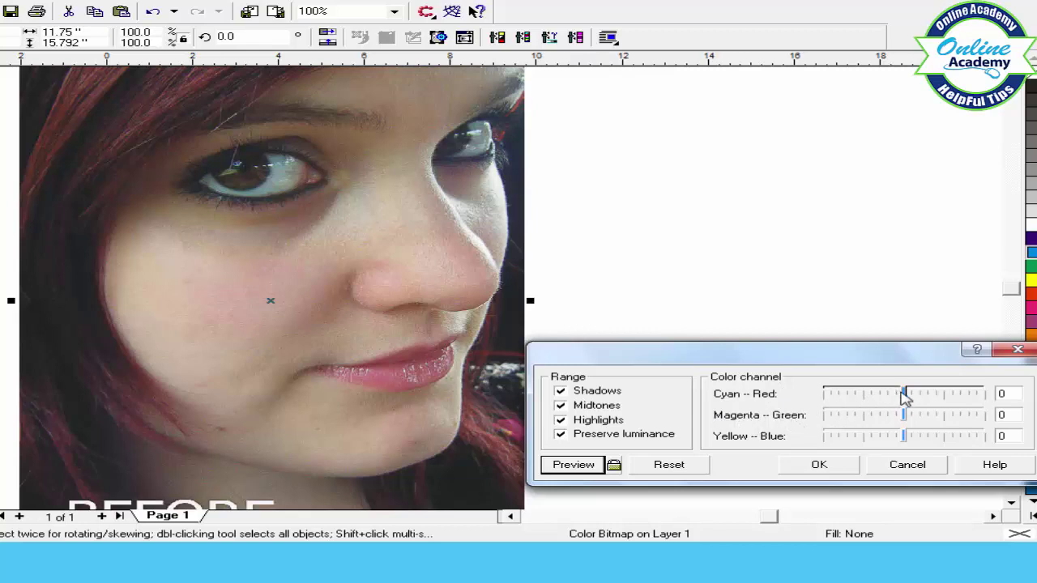
pyautogui.moveTo(904, 395); pyautogui.dragTo(888, 394)
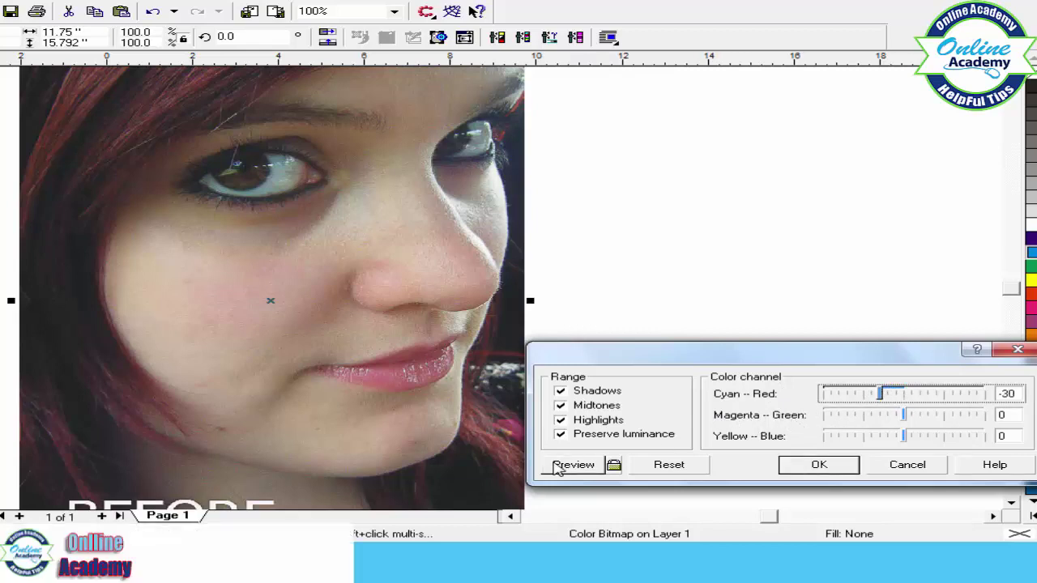
pyautogui.click(614, 464)
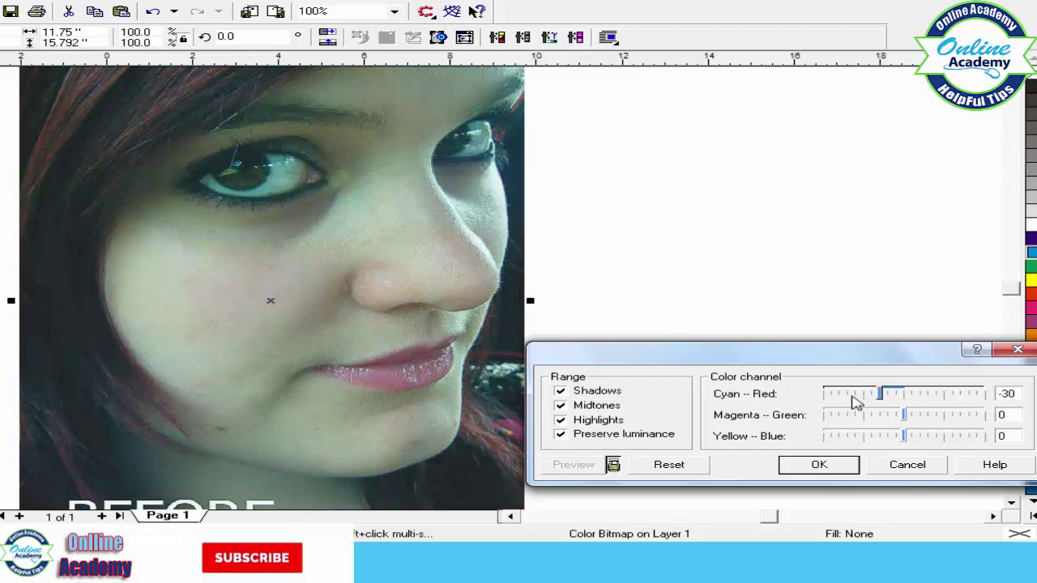
pyautogui.moveTo(880, 397); pyautogui.dragTo(930, 410)
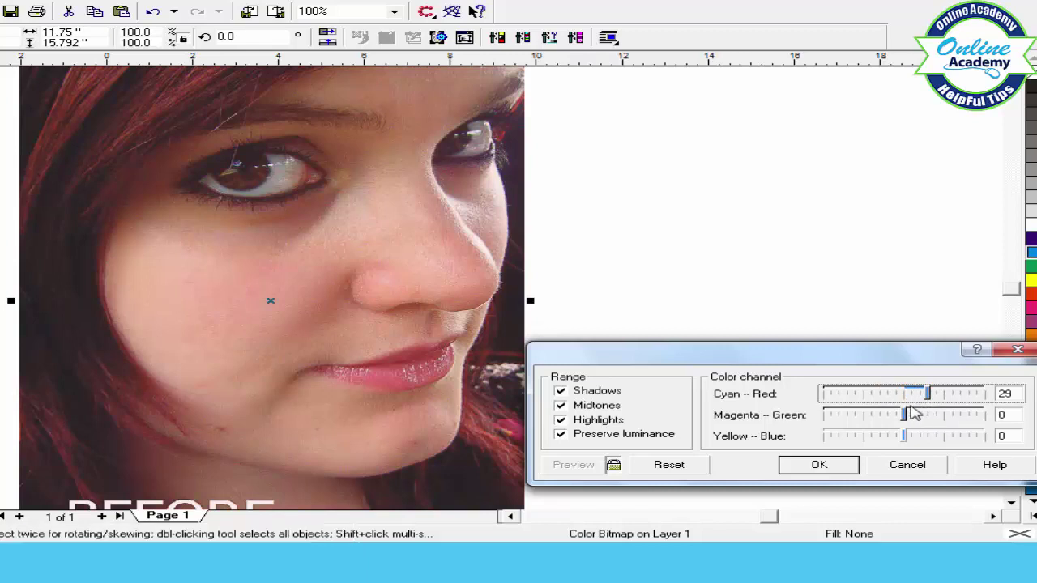
pyautogui.click(694, 462)
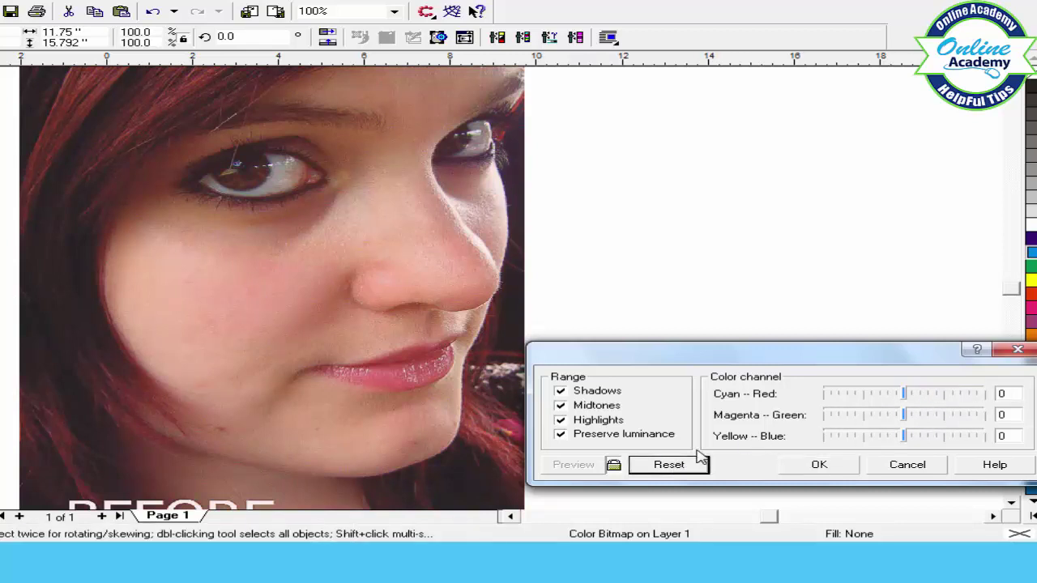
# Try Magenta–Green values of -52 and 69 in Color Balance, resetting the values after each.
pyautogui.moveTo(904, 416); pyautogui.dragTo(865, 417)
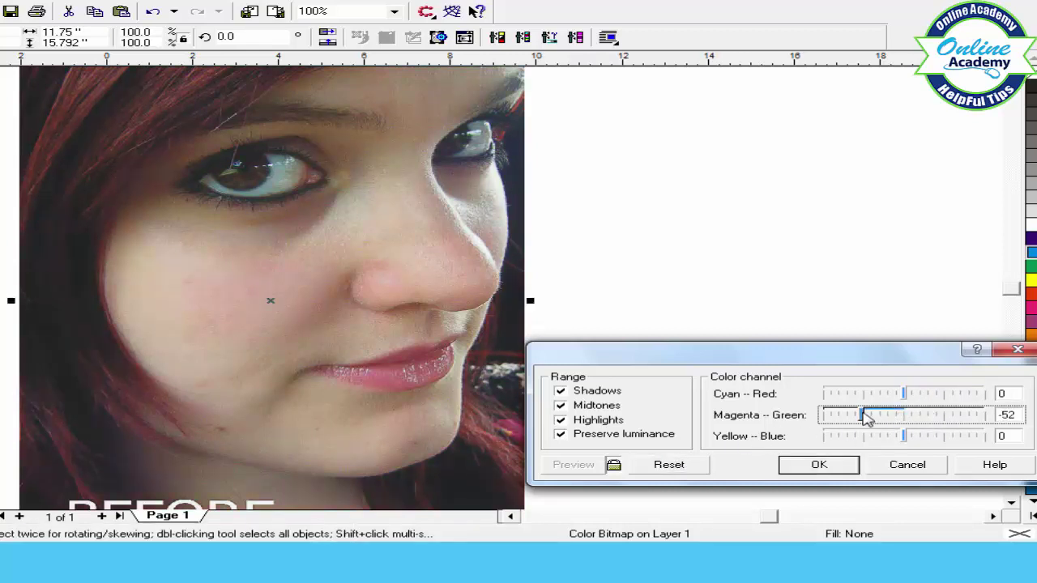
pyautogui.click(694, 464)
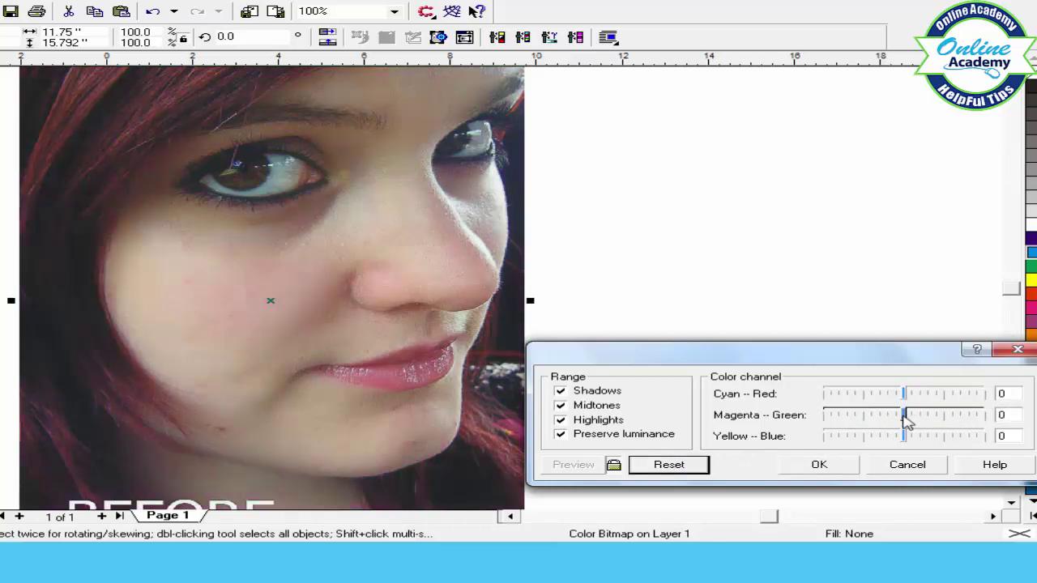
pyautogui.moveTo(906, 418); pyautogui.dragTo(964, 422)
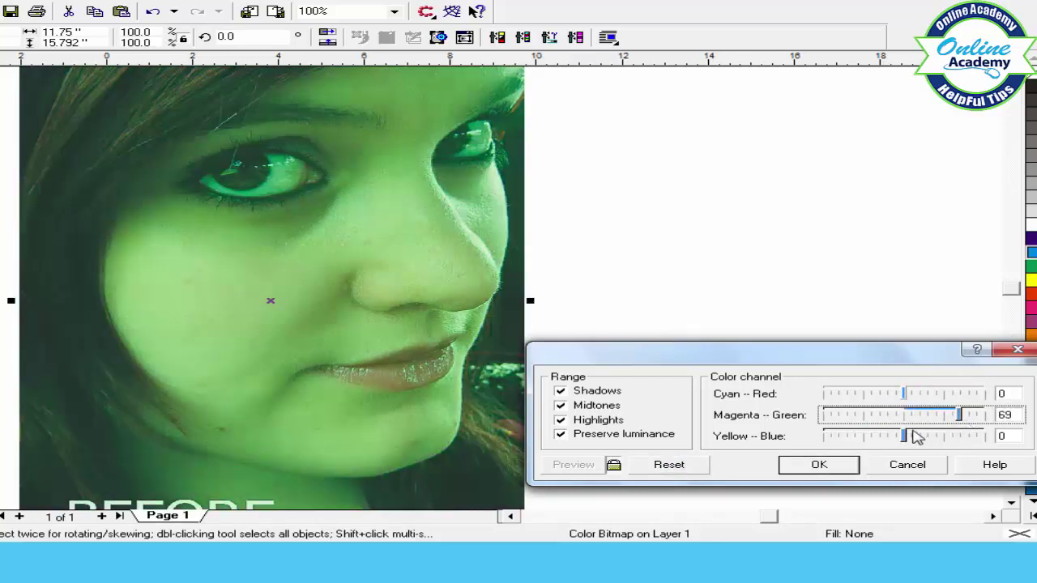
pyautogui.click(669, 464)
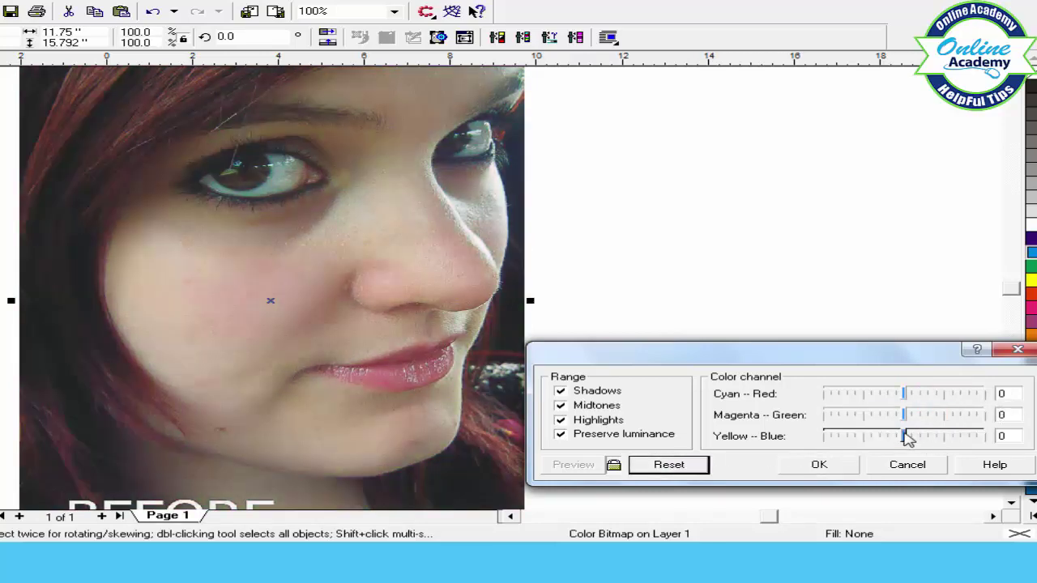
# Try a Yellow–Blue value of -50, reset it, and cancel the Color Balance effect.
pyautogui.moveTo(905, 437); pyautogui.dragTo(865, 436)
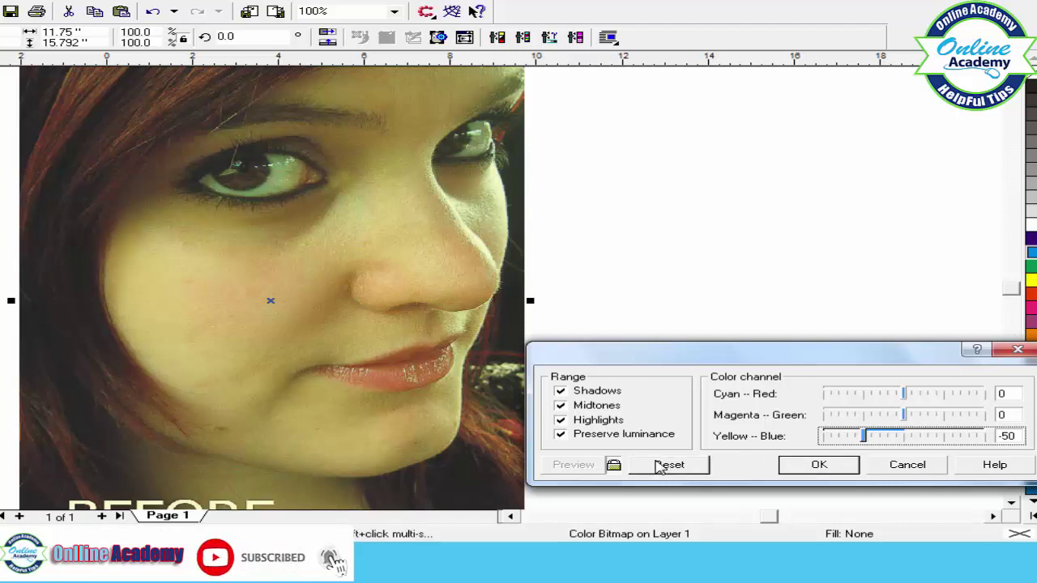
pyautogui.click(683, 470)
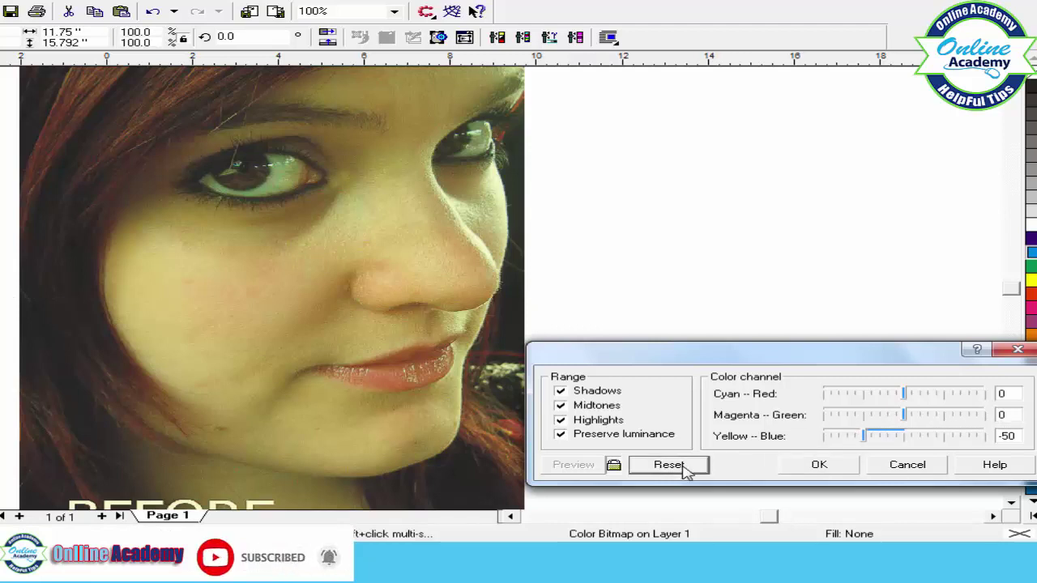
pyautogui.click(614, 465)
pyautogui.click(909, 467)
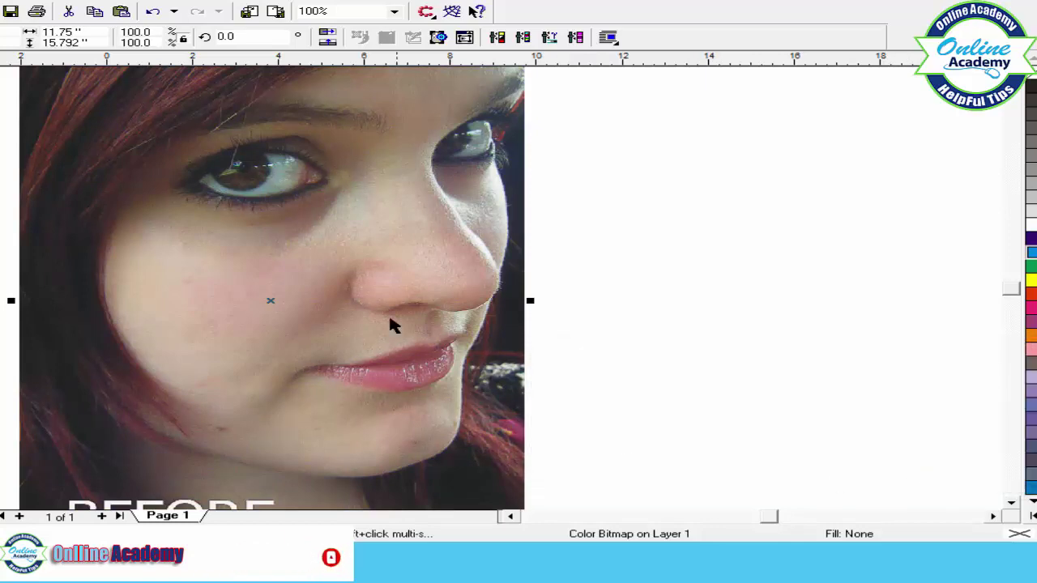
# Try gamma values of 3.02 and 3.47 on the portrait with automatic preview, reset the value, and cancel the Gamma effect.
pyautogui.click(214, 1)
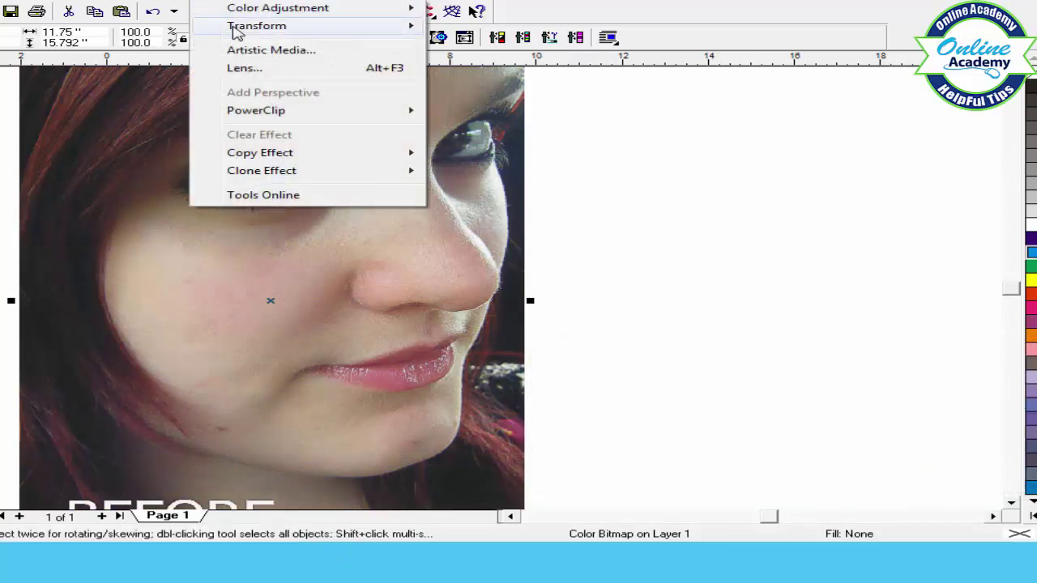
pyautogui.moveTo(298, 11)
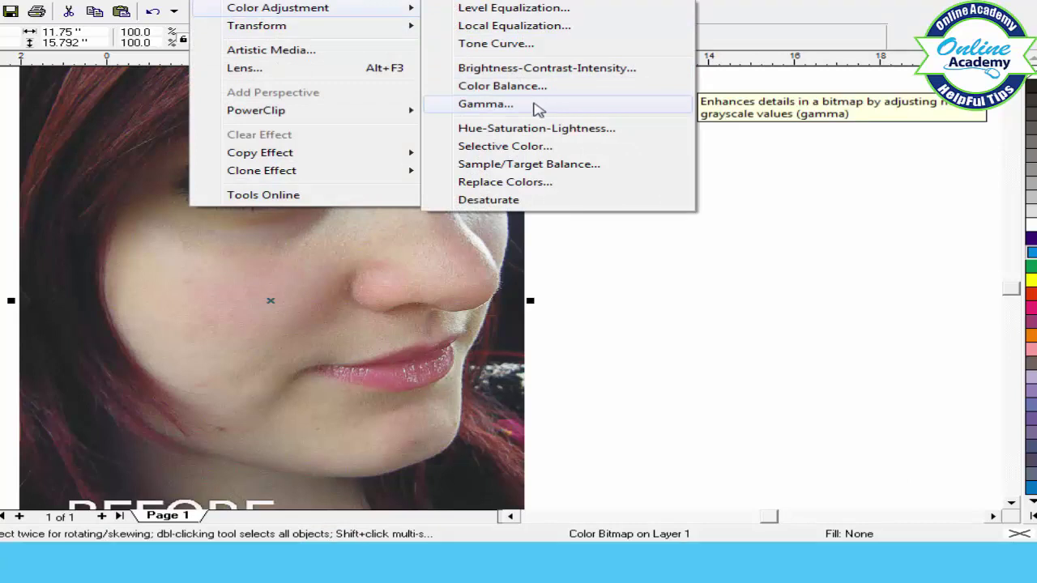
pyautogui.click(486, 104)
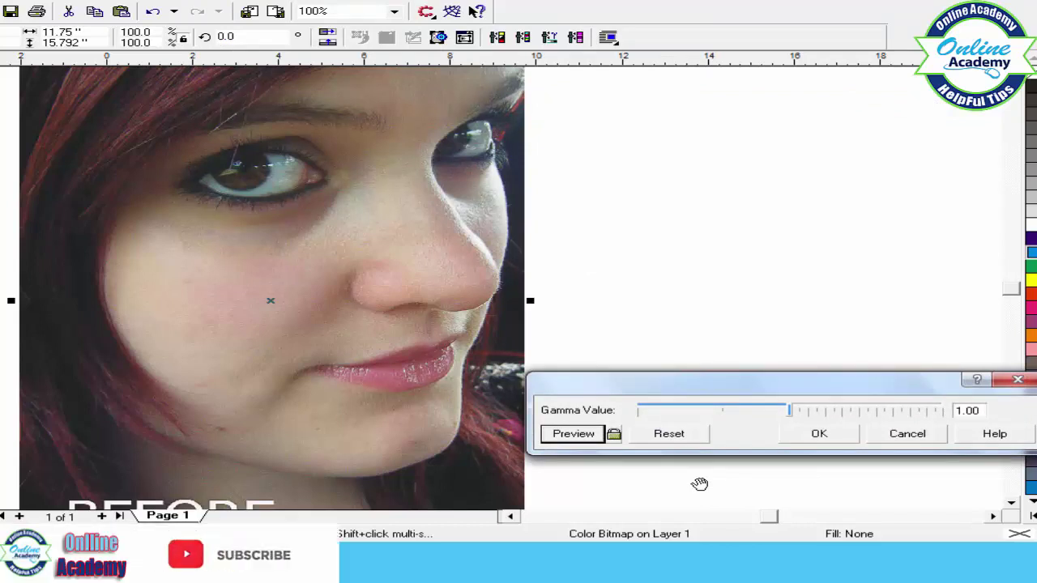
pyautogui.click(614, 434)
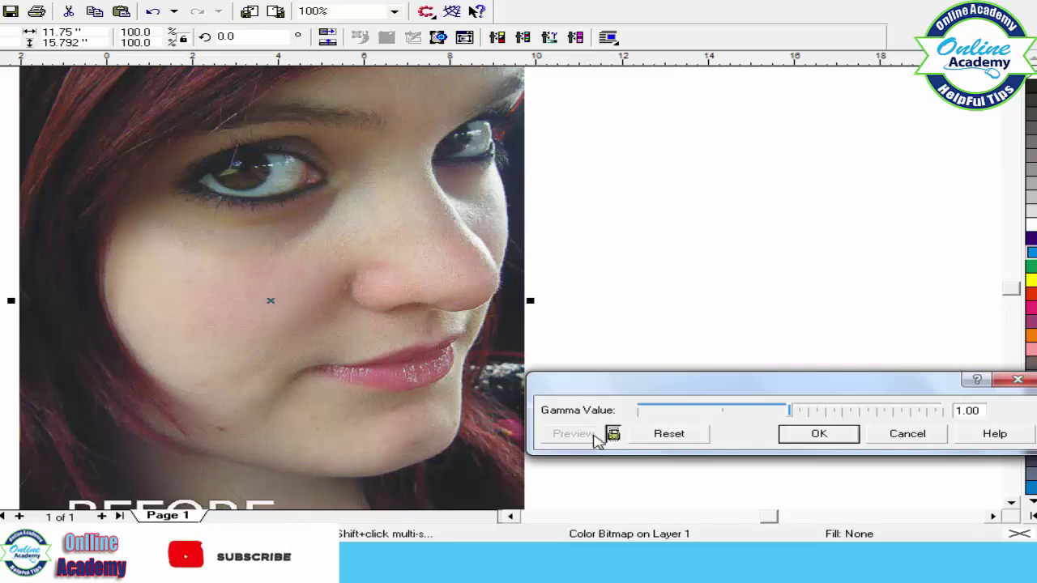
pyautogui.moveTo(793, 411); pyautogui.dragTo(825, 411)
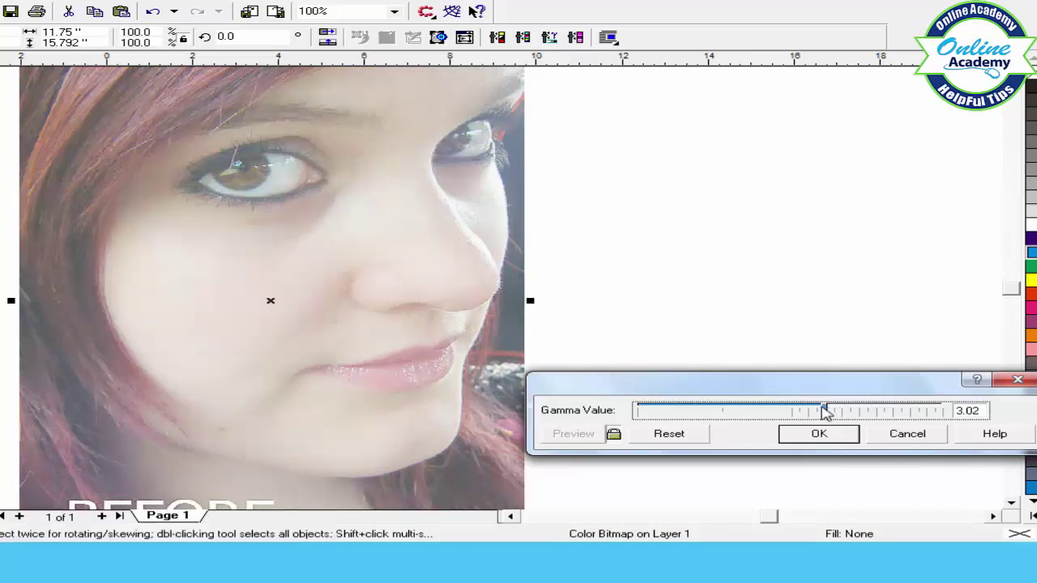
pyautogui.moveTo(824, 410)
pyautogui.mouseDown()
pyautogui.moveTo(731, 413)
pyautogui.moveTo(837, 413)
pyautogui.mouseUp()
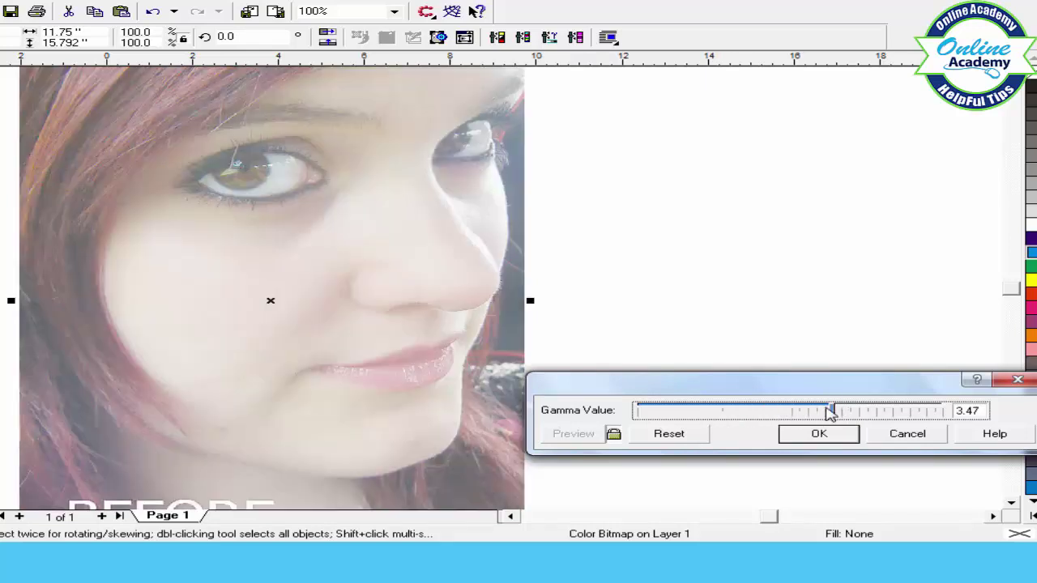
pyautogui.click(672, 435)
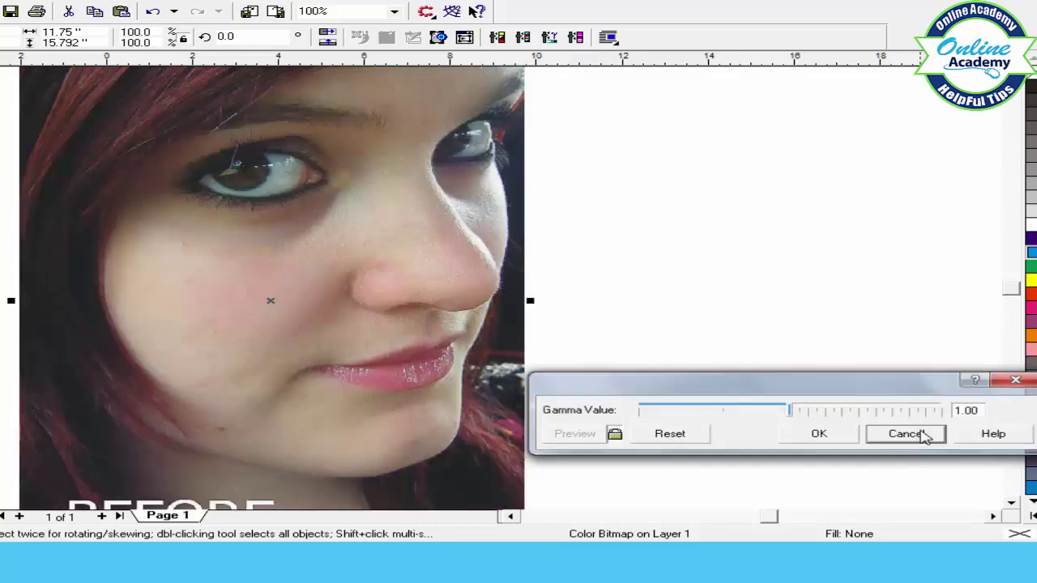
pyautogui.click(907, 435)
# Open Hue-Saturation-Lightness for the portrait, try a master saturation of 31 with automatic preview, and reset the values.
pyautogui.click(203, 2)
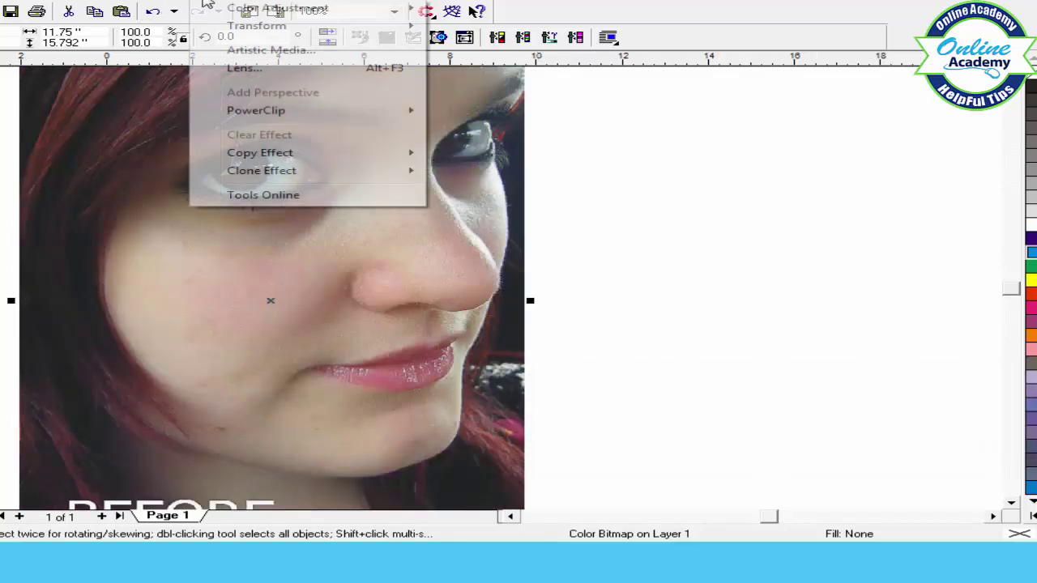
pyautogui.moveTo(306, 10)
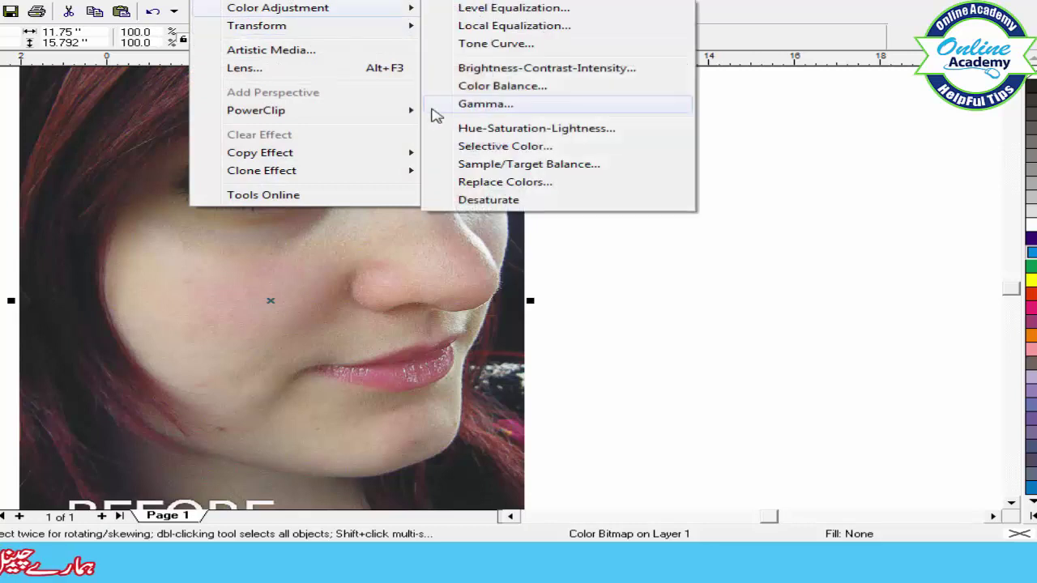
pyautogui.click(525, 131)
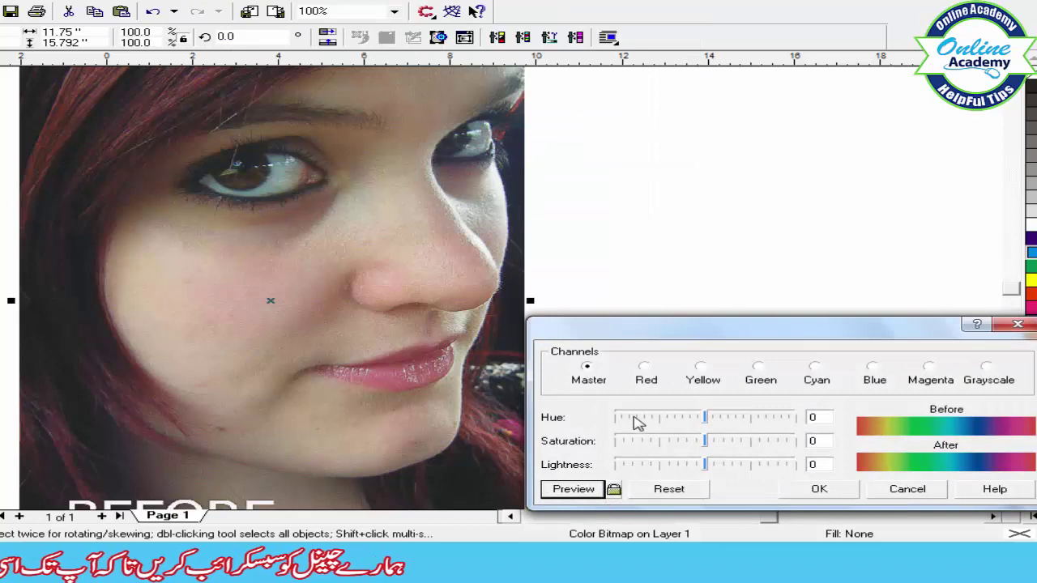
pyautogui.click(613, 488)
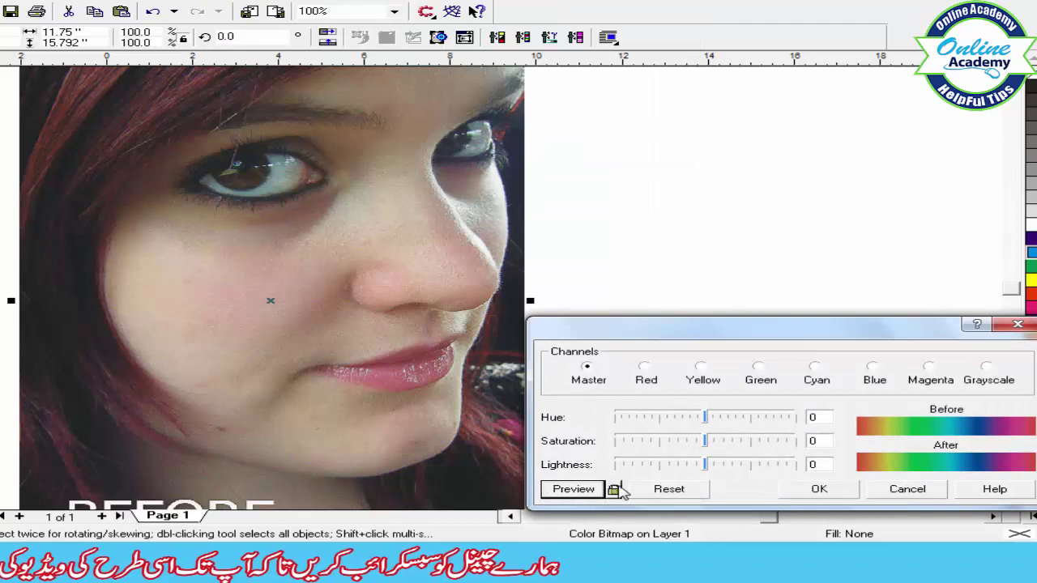
pyautogui.moveTo(708, 421); pyautogui.dragTo(736, 443)
pyautogui.click(665, 488)
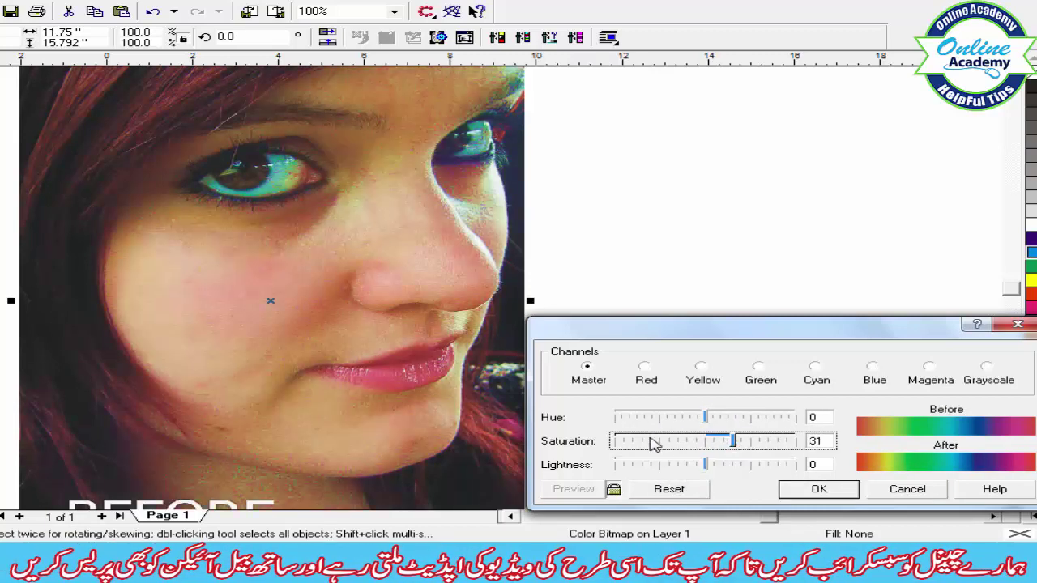
pyautogui.click(669, 489)
# Try hue values of 55 and 120 on the Red channel, and reset the values.
pyautogui.click(645, 367)
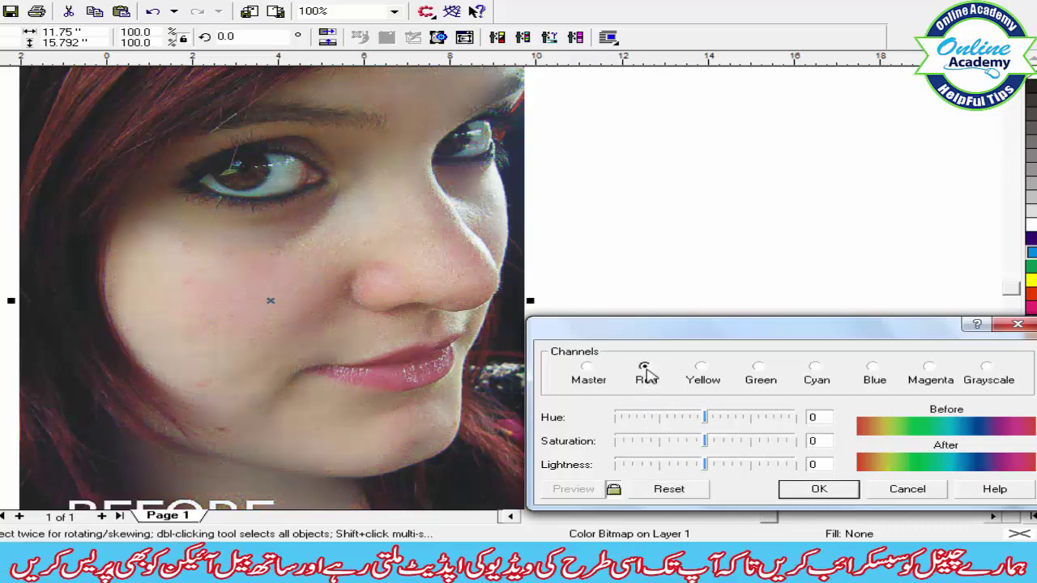
pyautogui.moveTo(706, 421); pyautogui.dragTo(735, 431)
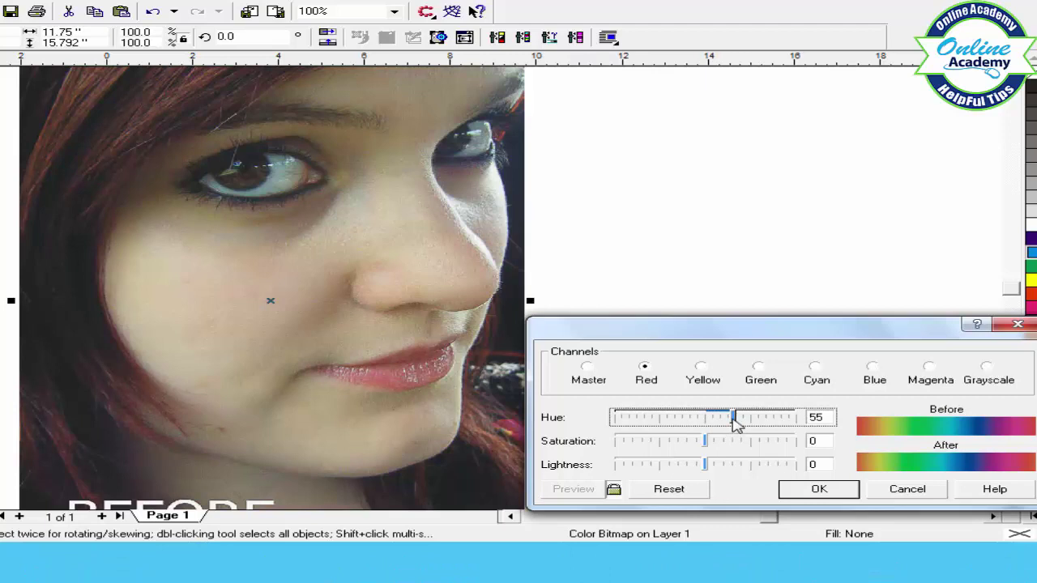
pyautogui.moveTo(736, 425); pyautogui.dragTo(768, 432)
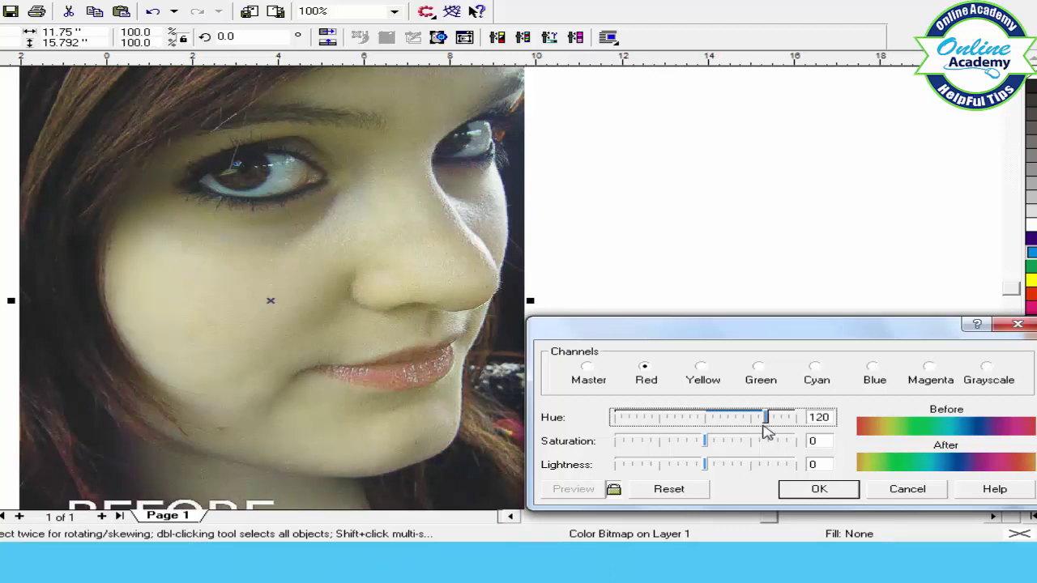
pyautogui.click(669, 489)
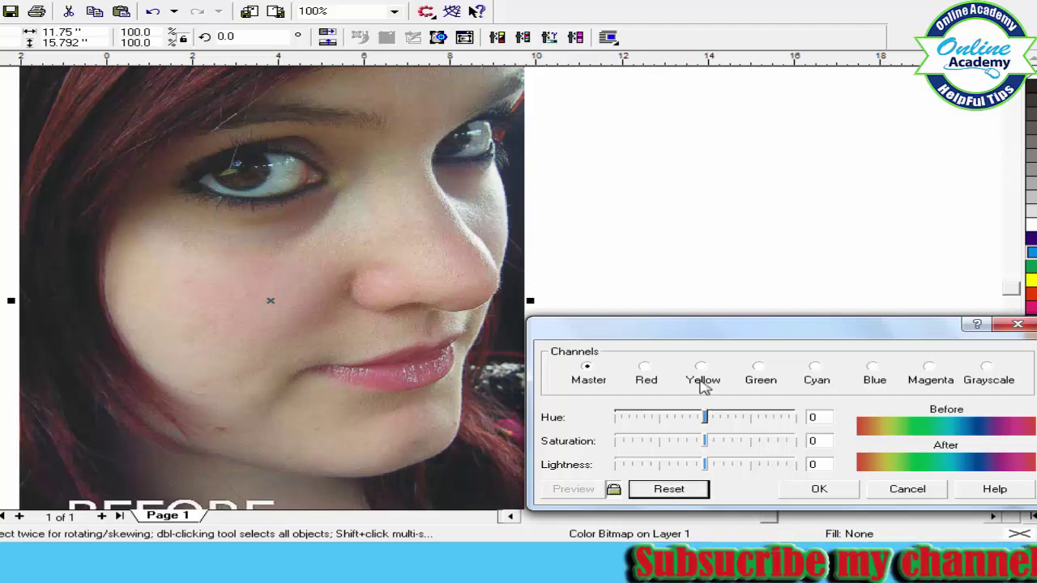
# Try a hue of 53 on the Green channel, reset the values, and cancel the Hue-Saturation-Lightness effect.
pyautogui.click(645, 368)
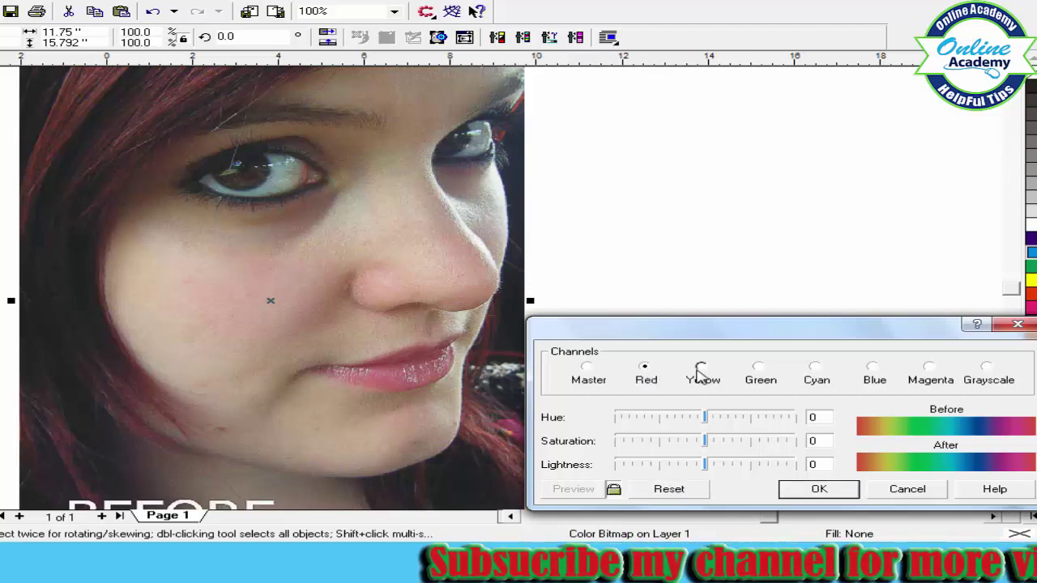
pyautogui.click(760, 372)
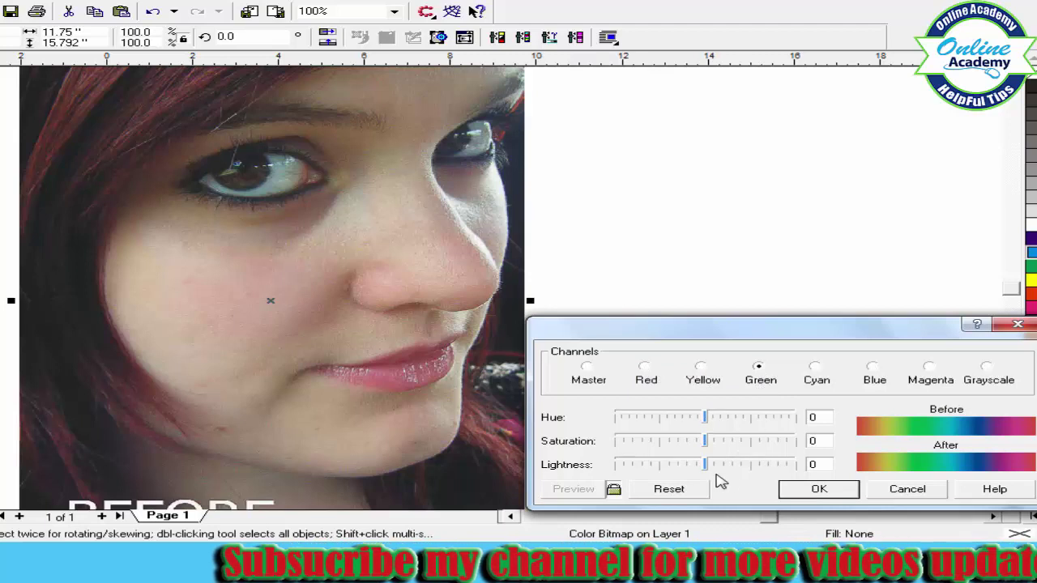
pyautogui.moveTo(705, 418); pyautogui.dragTo(734, 421)
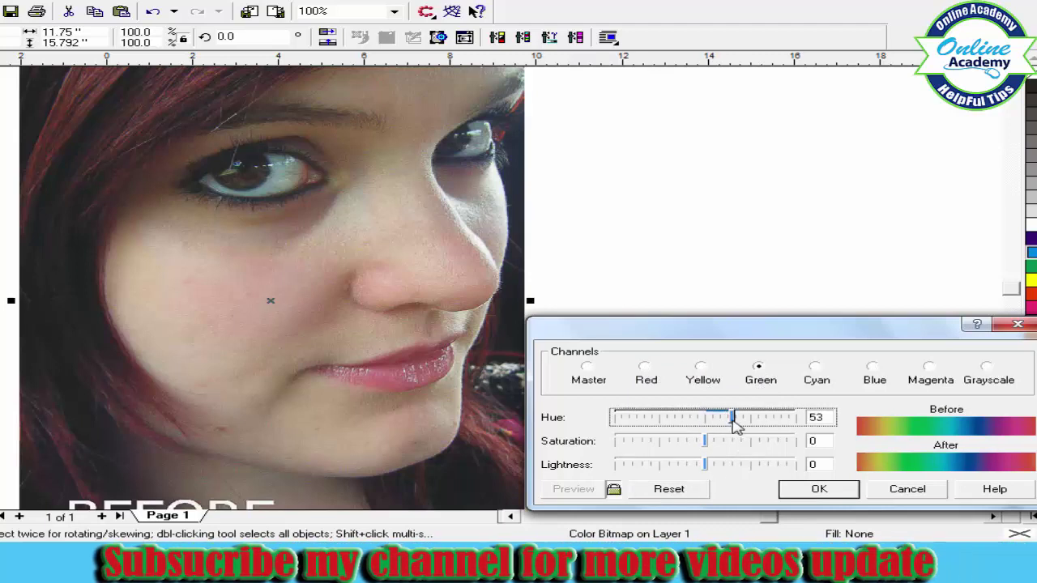
pyautogui.click(671, 491)
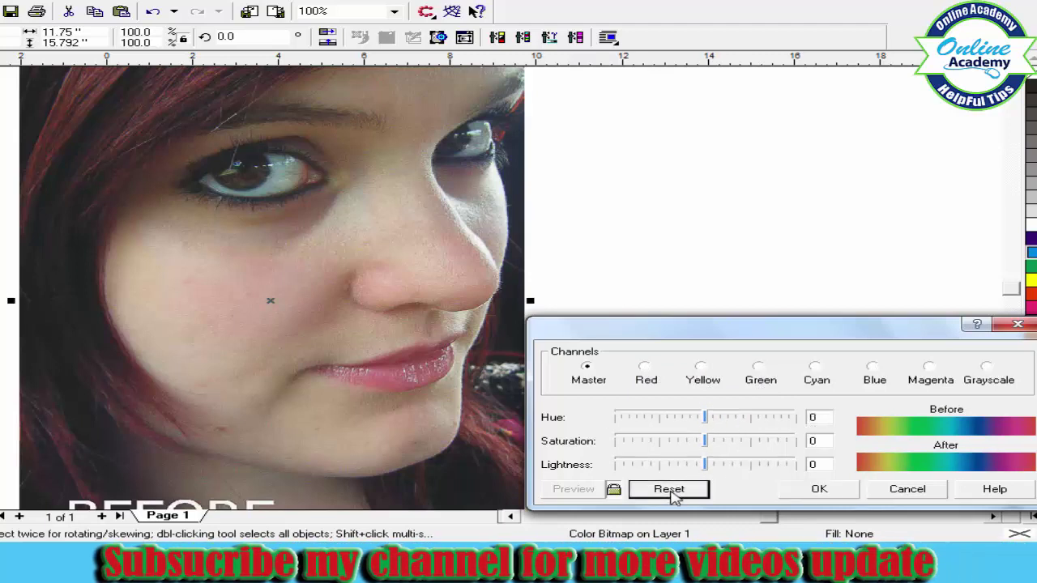
pyautogui.click(614, 488)
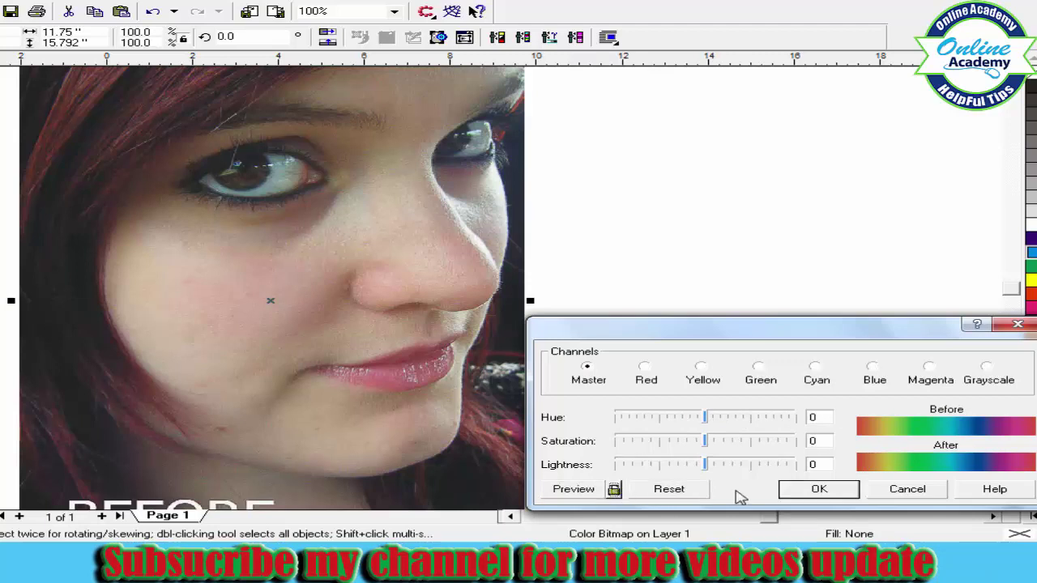
pyautogui.click(905, 490)
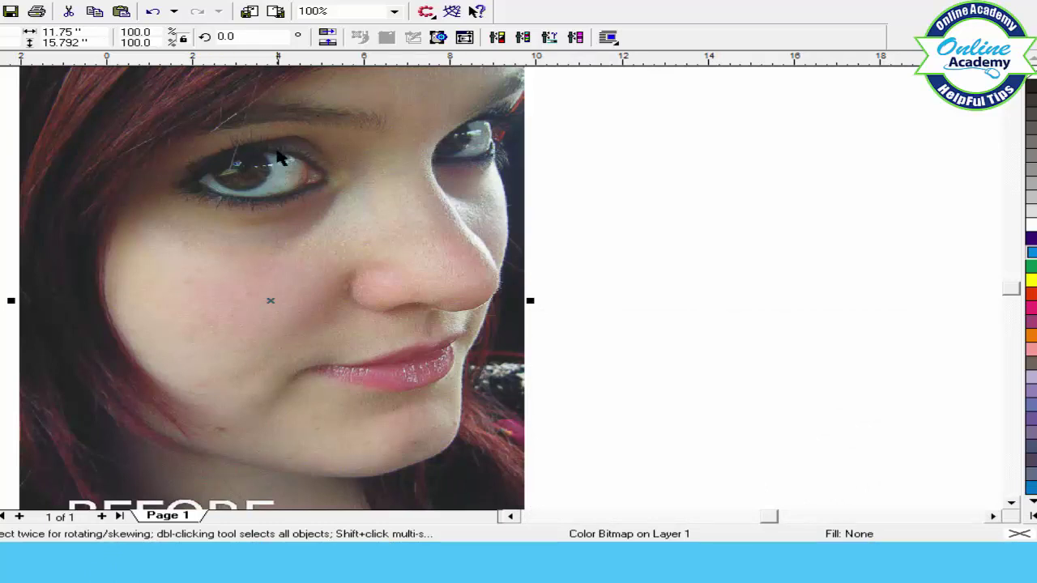
# Open Selective Color for the portrait and try a cyan value of -52 on the Yellows spectrum with automatic preview.
pyautogui.click(233, 3)
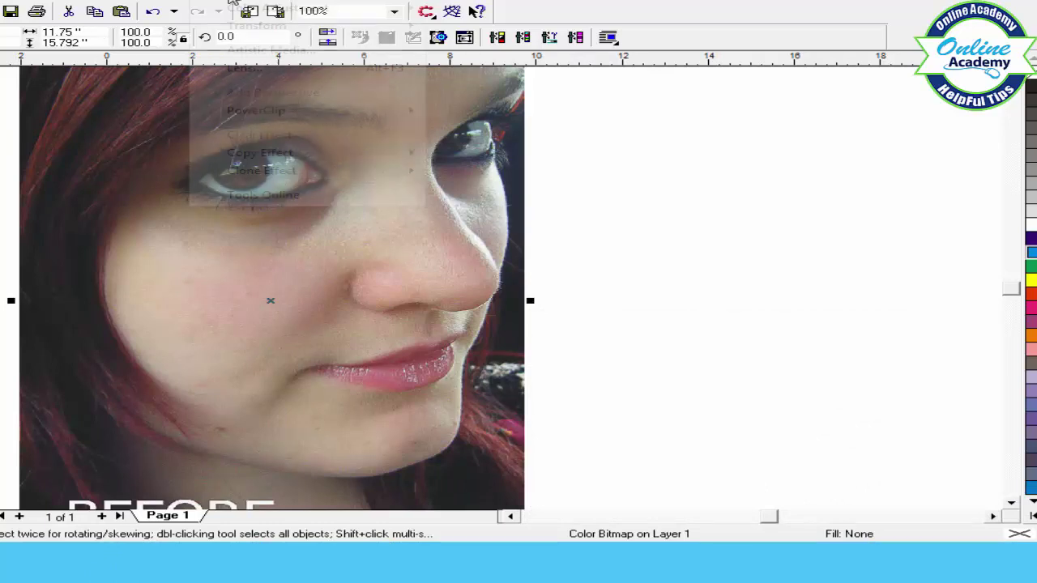
pyautogui.moveTo(263, 9)
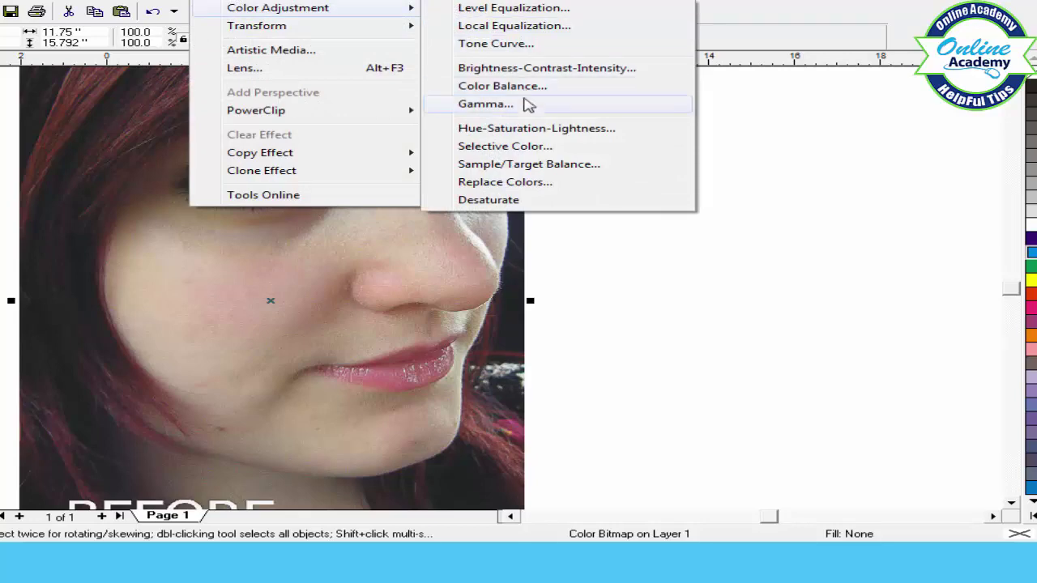
pyautogui.click(525, 150)
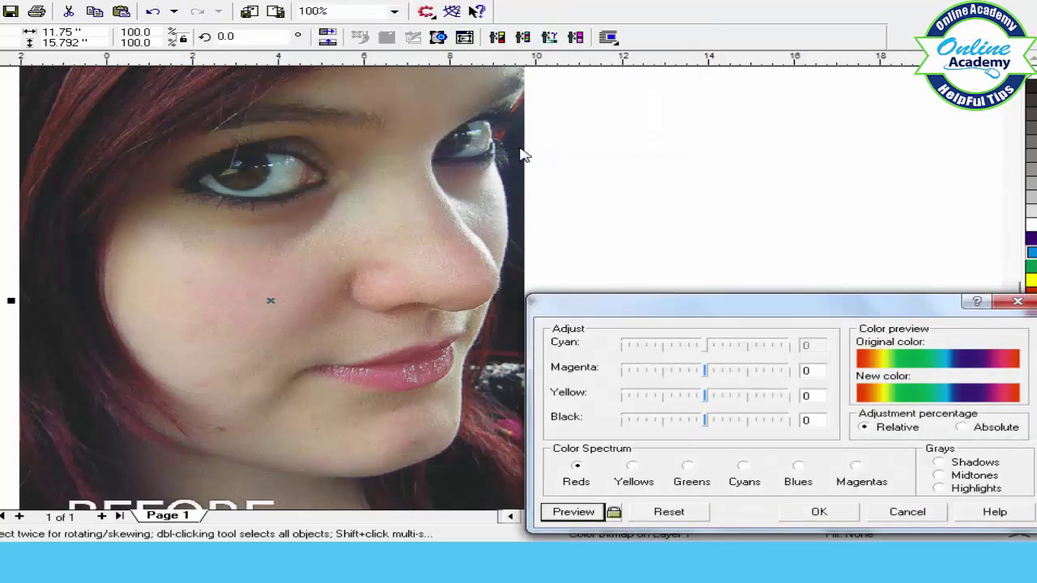
pyautogui.click(633, 467)
pyautogui.moveTo(729, 349); pyautogui.dragTo(662, 346)
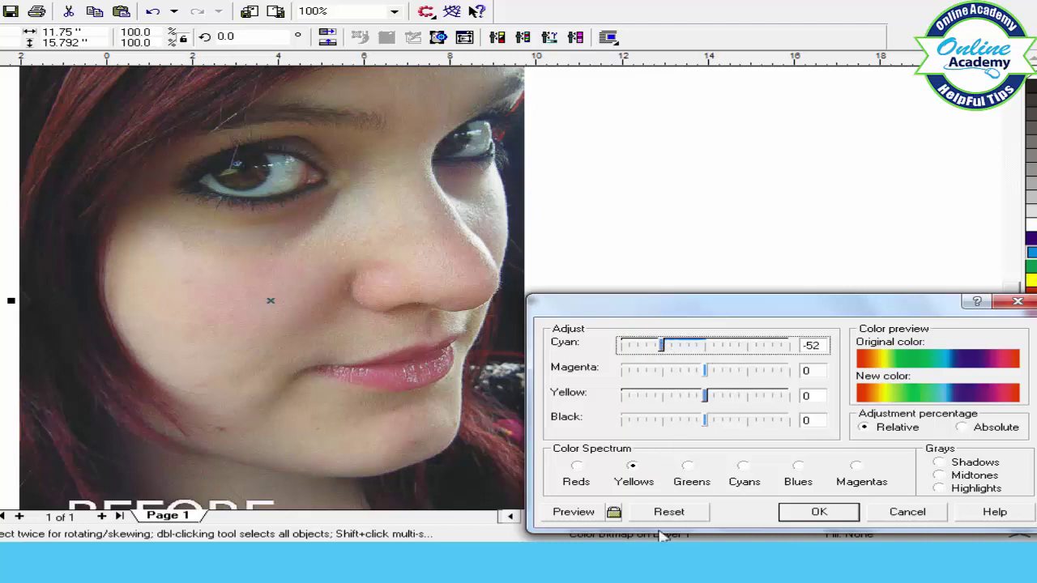
pyautogui.click(614, 512)
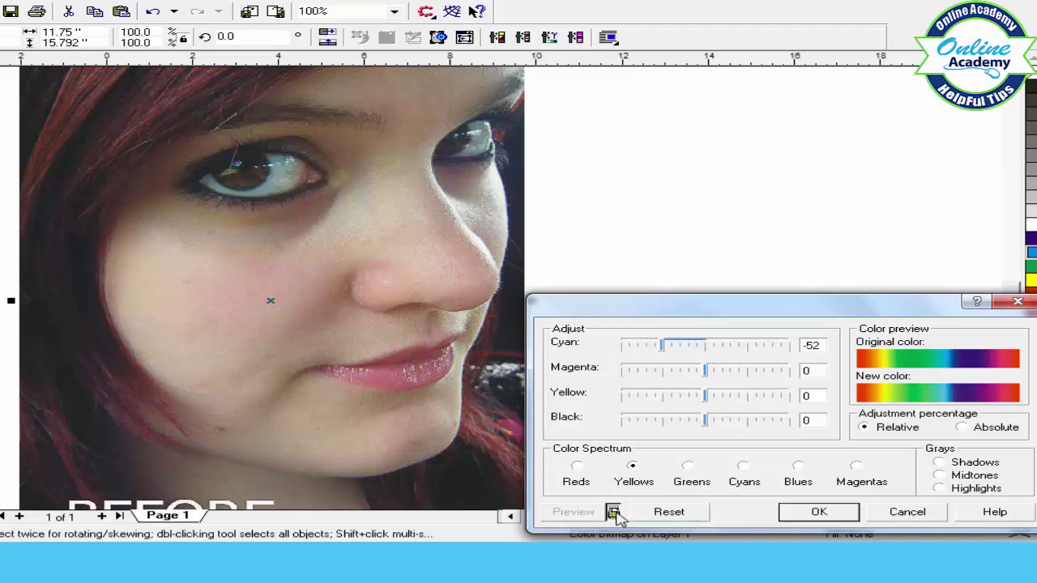
pyautogui.click(657, 347)
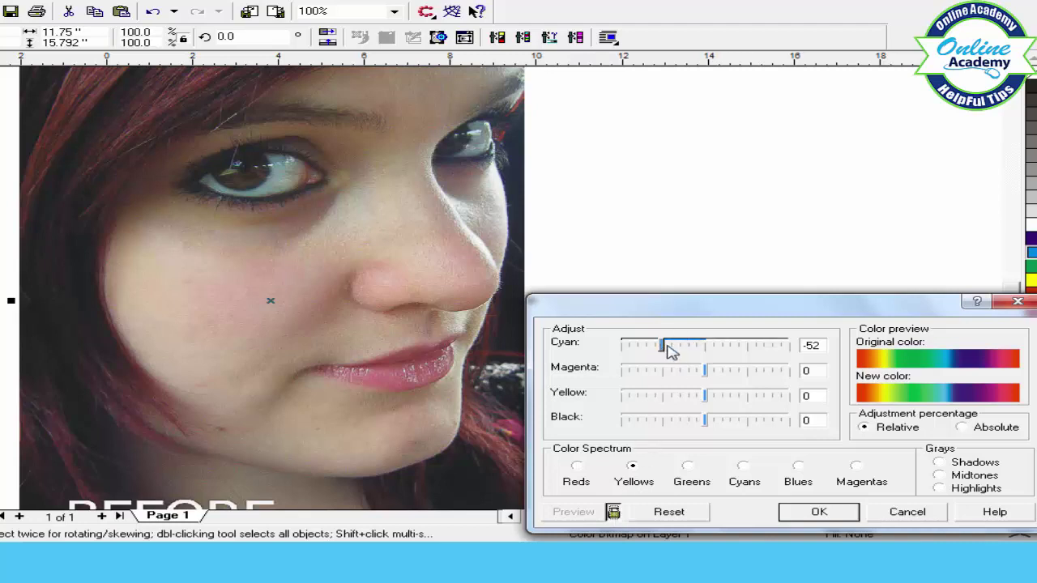
# Switch the adjustment percentage to Absolute, try a cyan value of 55 on the Yellows, and reset the values.
pyautogui.click(964, 428)
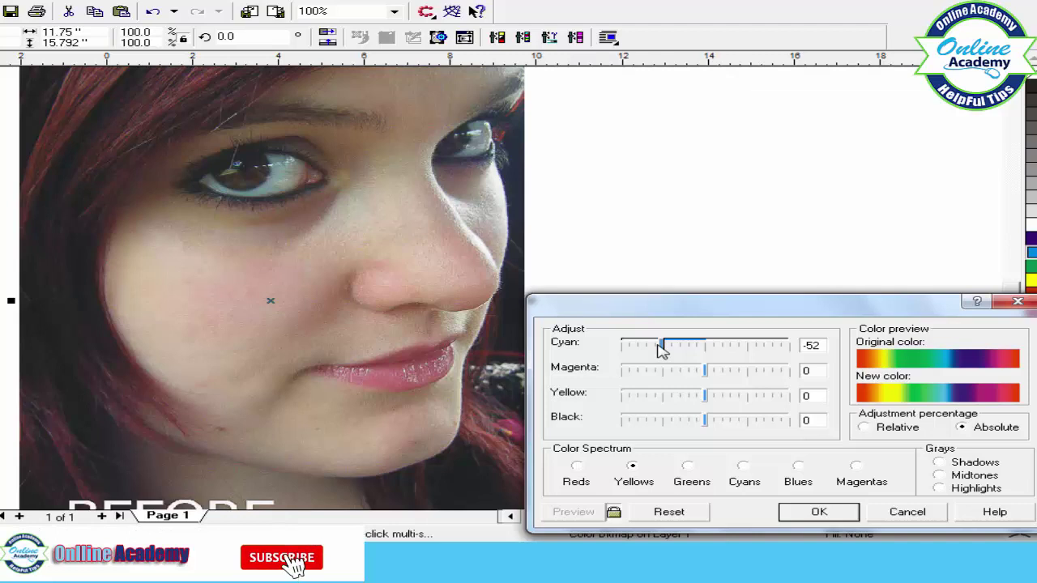
pyautogui.moveTo(665, 349); pyautogui.dragTo(754, 362)
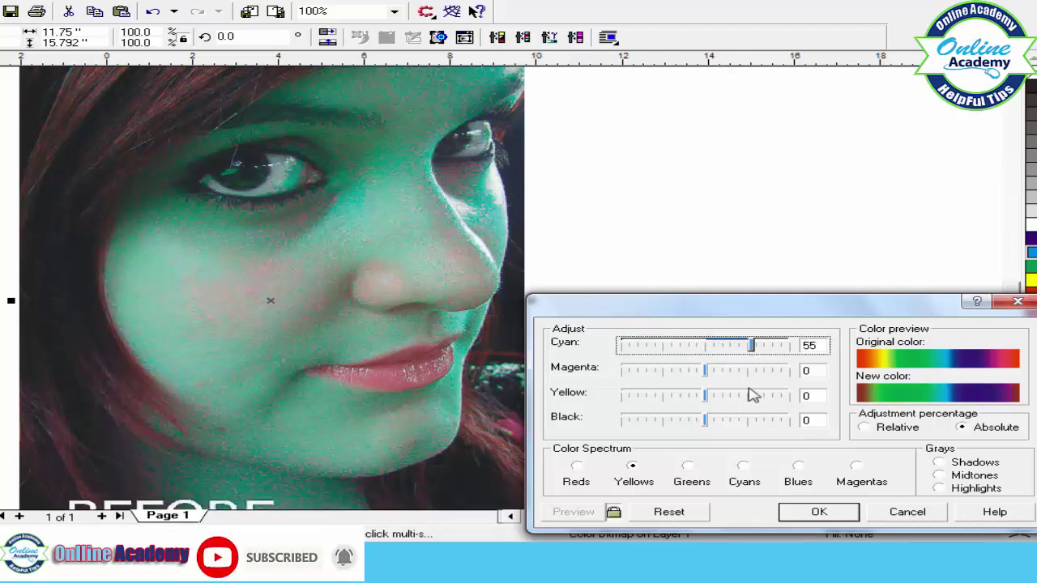
pyautogui.click(687, 468)
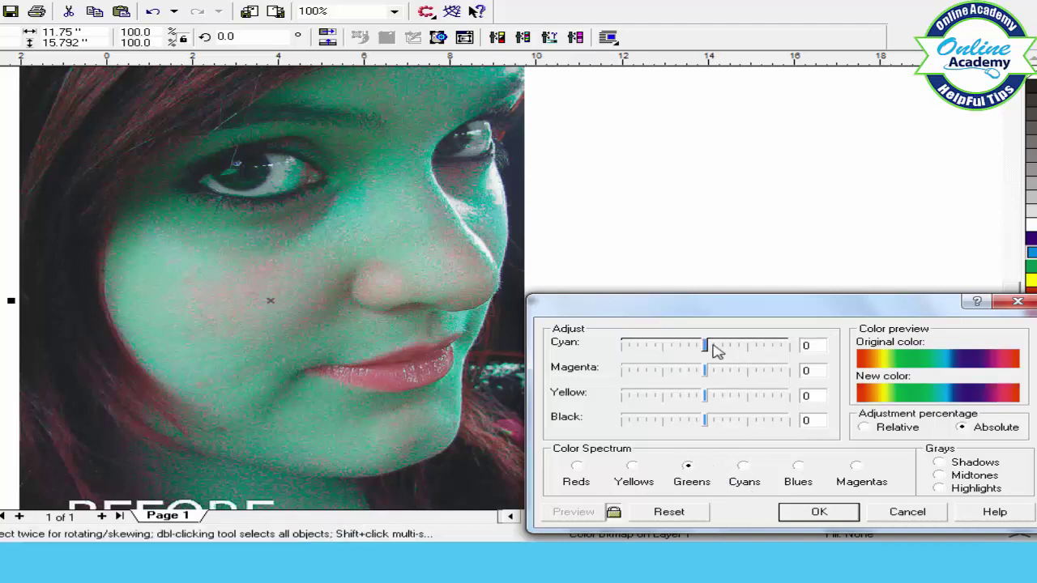
pyautogui.click(673, 516)
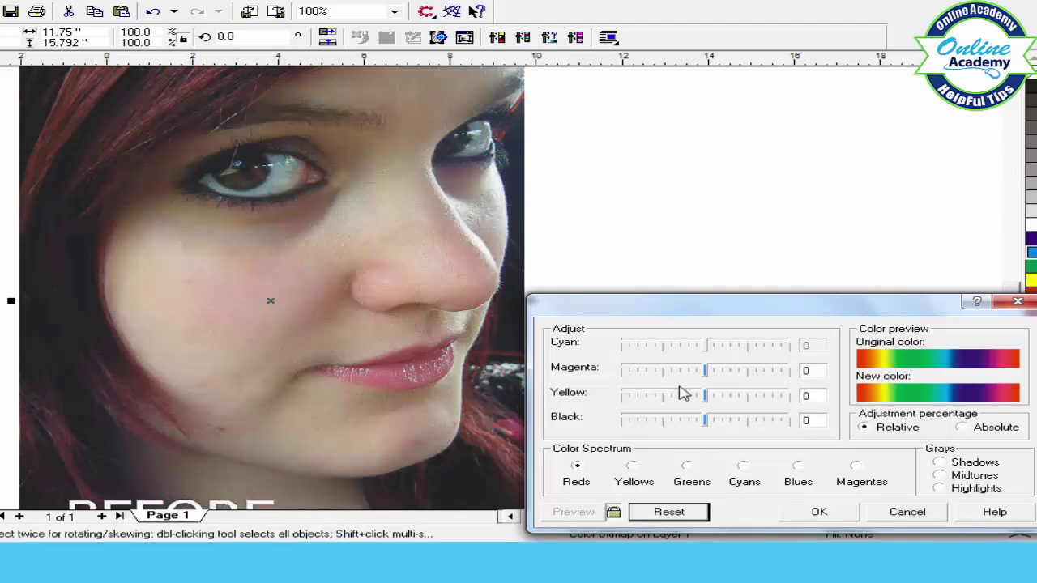
# Try a magenta value of 59 on the Greens spectrum, and reset the values.
pyautogui.click(688, 467)
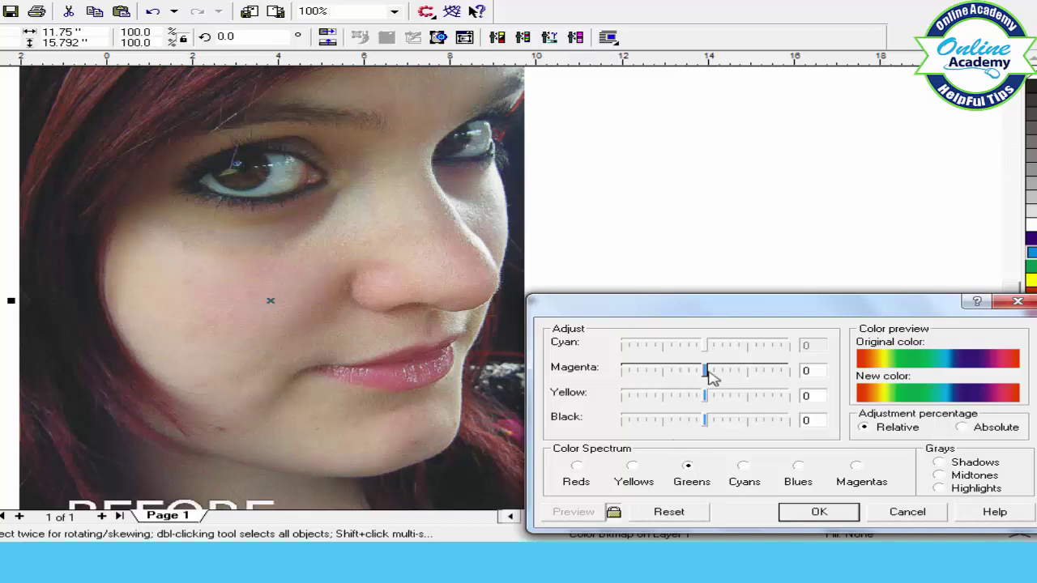
pyautogui.moveTo(709, 370); pyautogui.dragTo(755, 389)
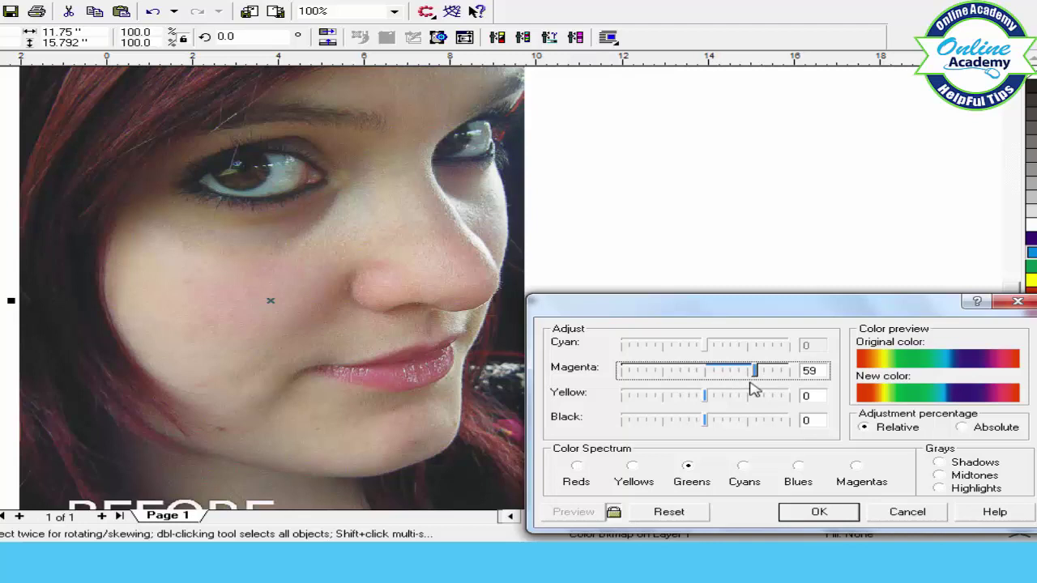
pyautogui.click(665, 511)
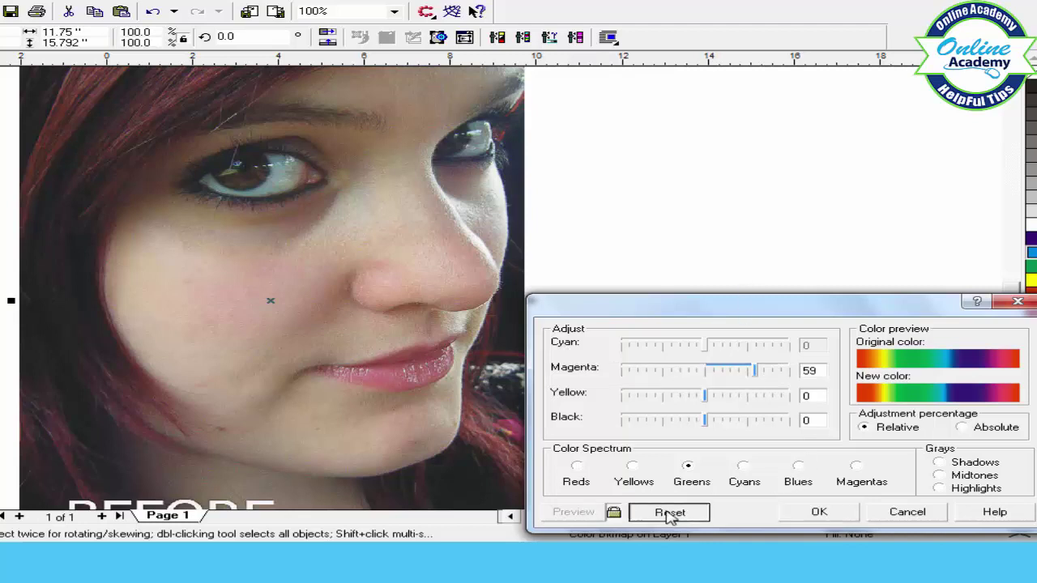
# Try a cyan value of 72 on the Reds spectrum with Absolute adjustment, and reset the values.
pyautogui.click(589, 484)
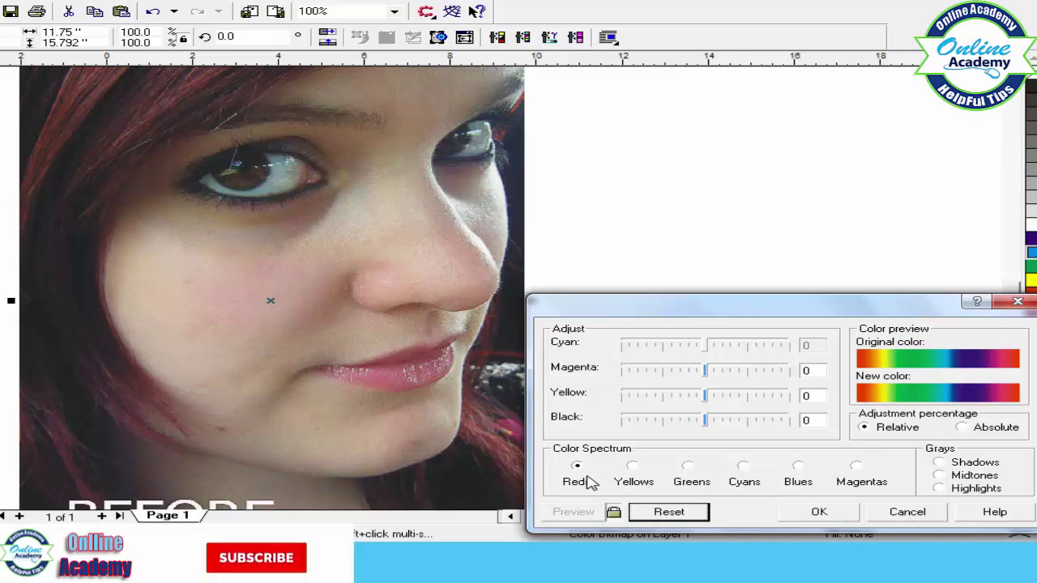
pyautogui.click(963, 427)
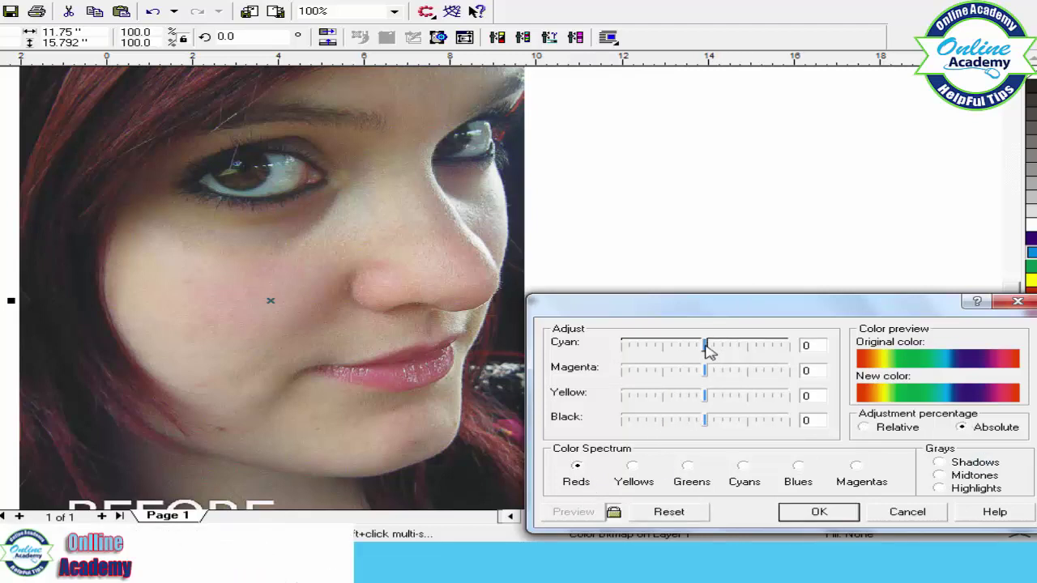
pyautogui.moveTo(706, 347); pyautogui.dragTo(768, 355)
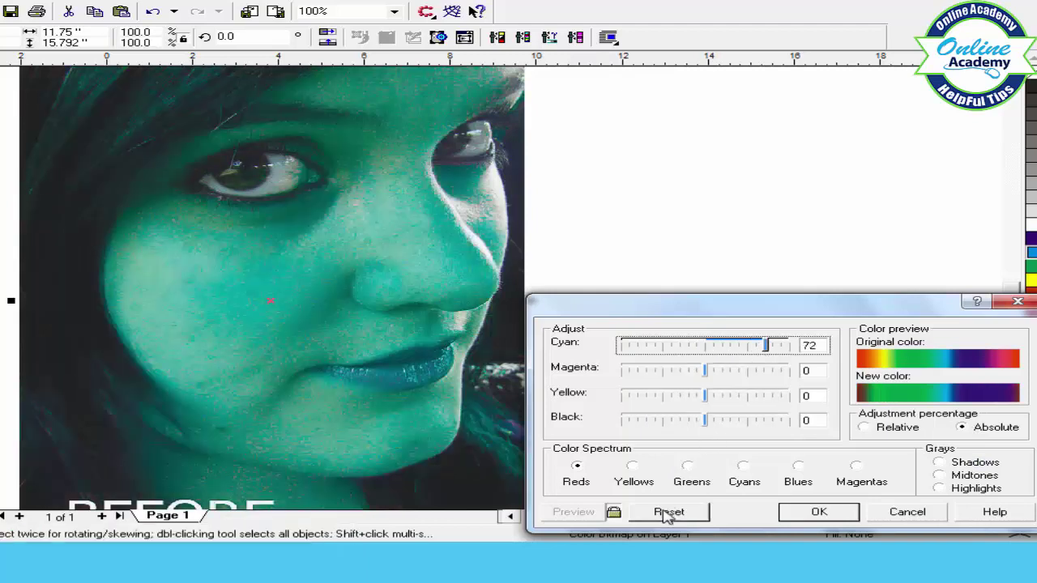
pyautogui.click(666, 511)
# Try a cyan value of -17 on the Greens spectrum, reset the values, and cancel the Selective Color effect.
pyautogui.click(687, 468)
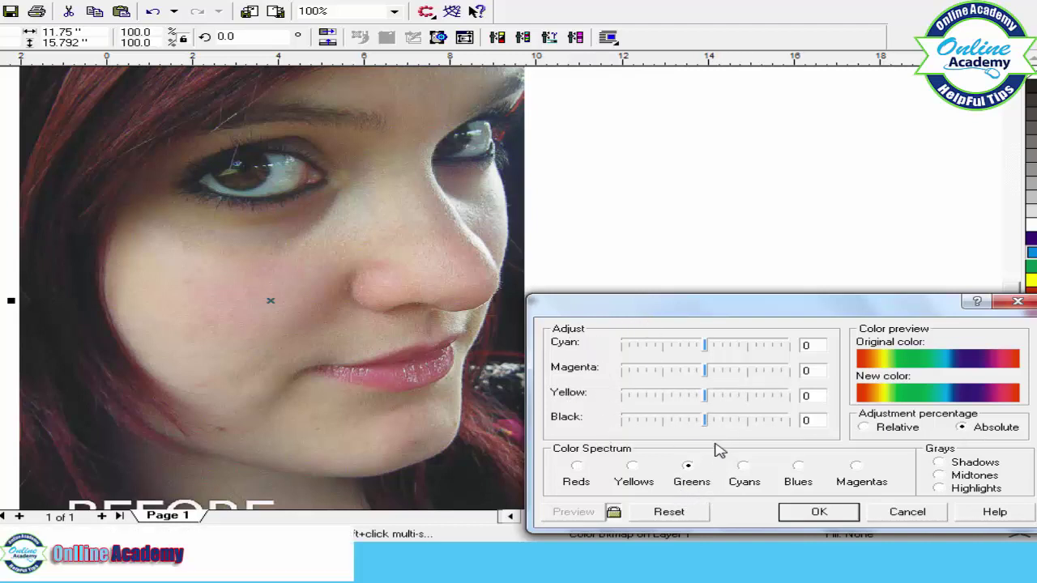
pyautogui.moveTo(708, 348)
pyautogui.mouseDown()
pyautogui.moveTo(740, 354)
pyautogui.moveTo(690, 347)
pyautogui.mouseUp()
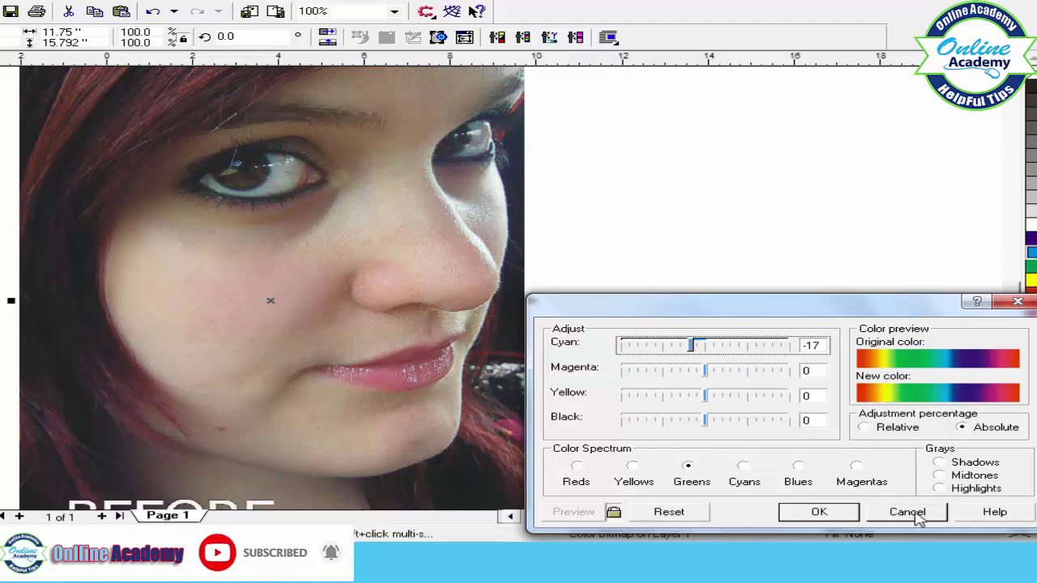
pyautogui.click(692, 513)
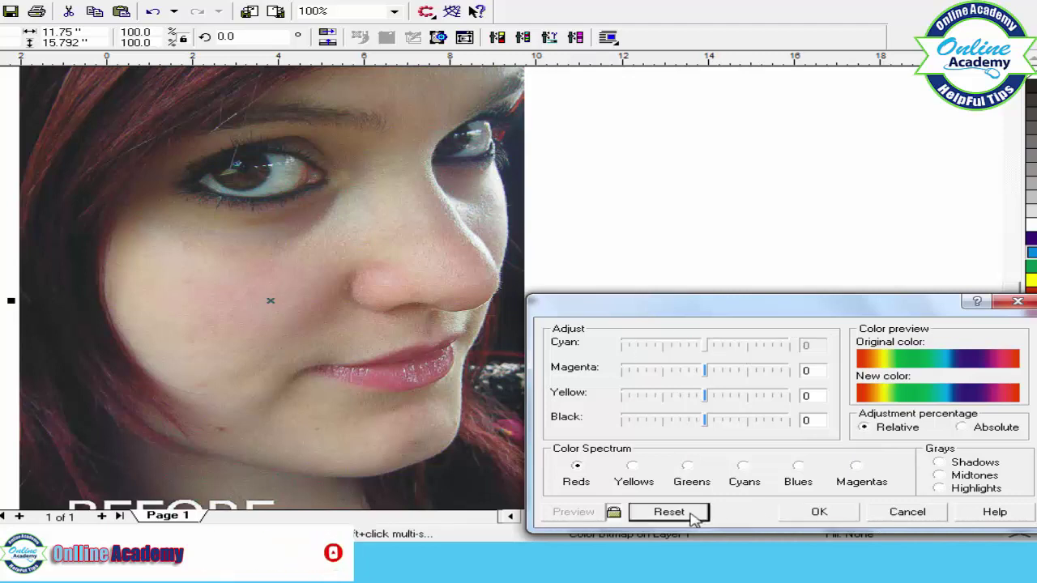
pyautogui.click(891, 515)
# Try Sample/Target Balance on the portrait with automatic clipping off and 43% clipping, then reset and cancel the effect.
pyautogui.click(201, 1)
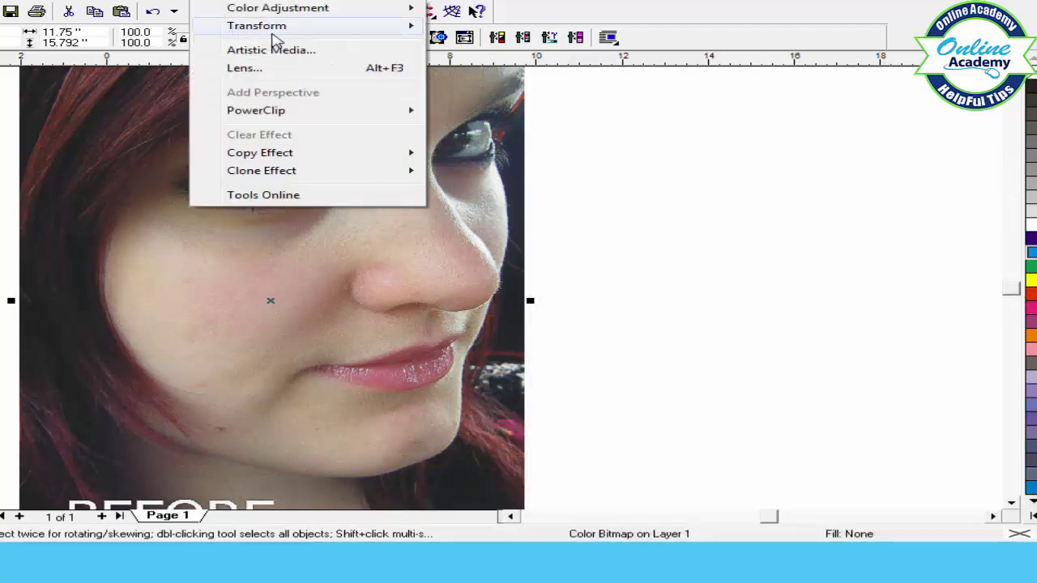
pyautogui.moveTo(300, 9)
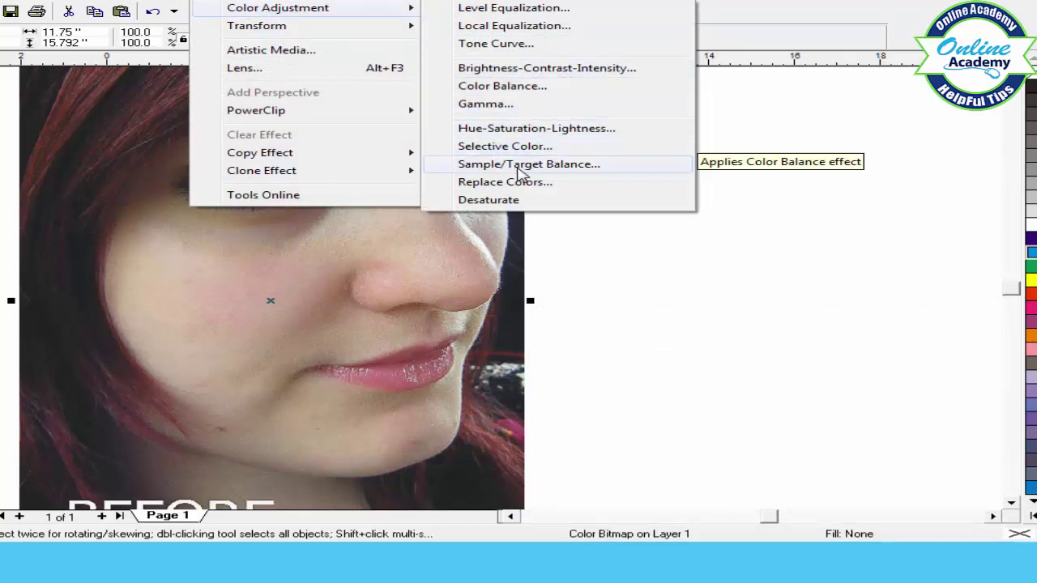
pyautogui.click(520, 165)
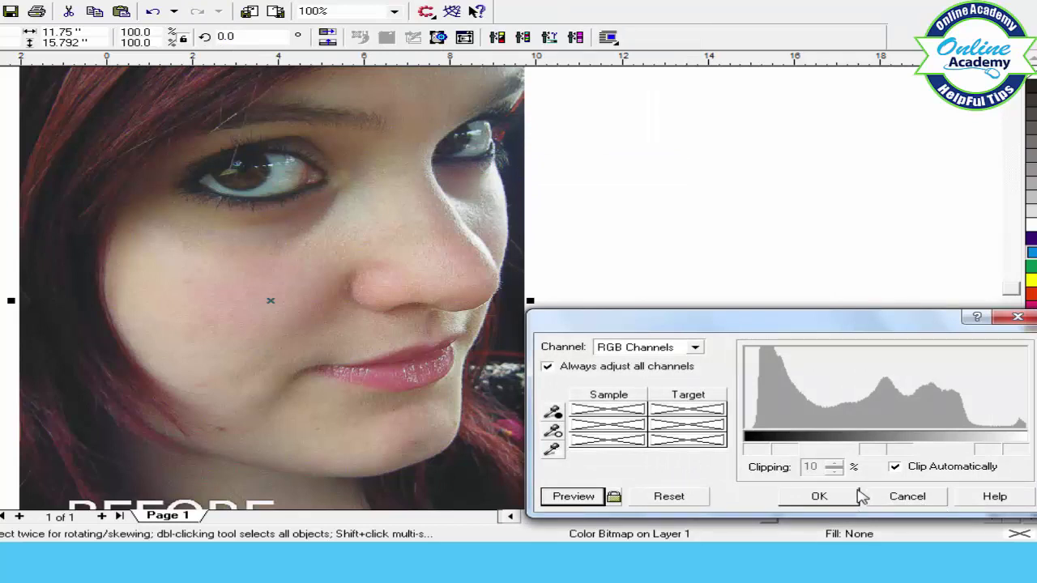
pyautogui.click(893, 468)
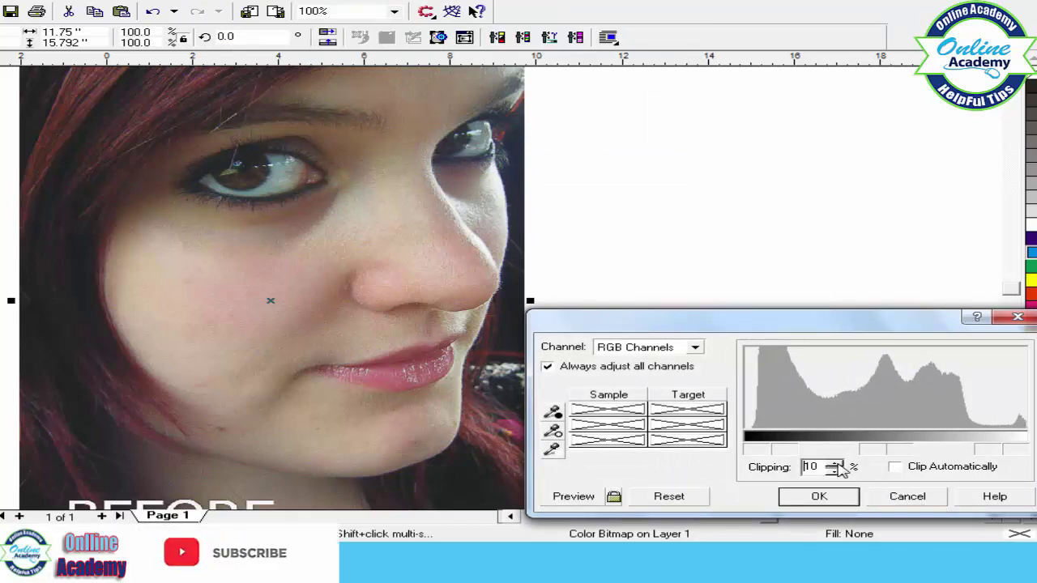
pyautogui.moveTo(836, 464); pyautogui.dragTo(838, 466)
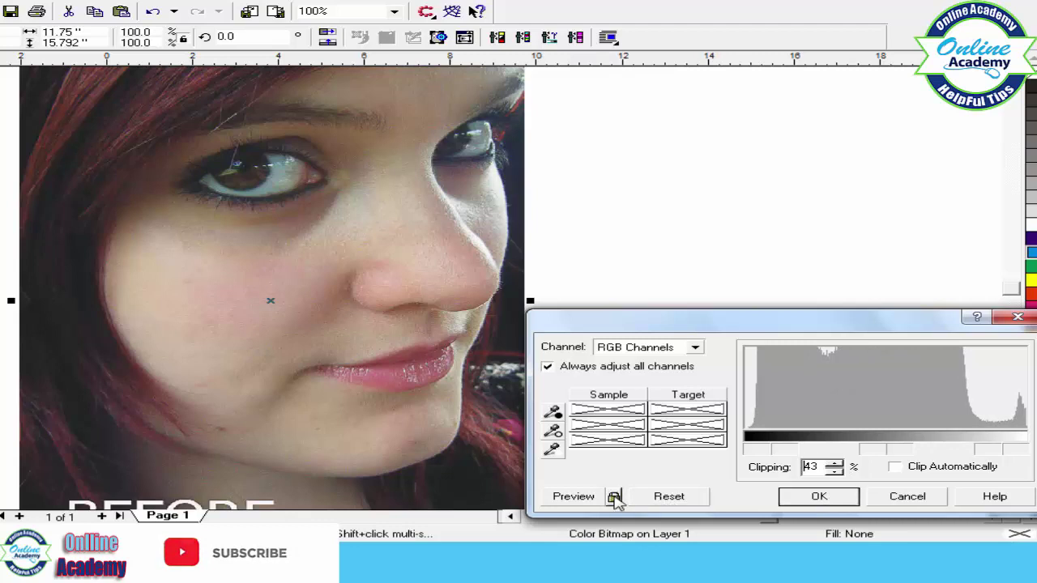
pyautogui.click(614, 496)
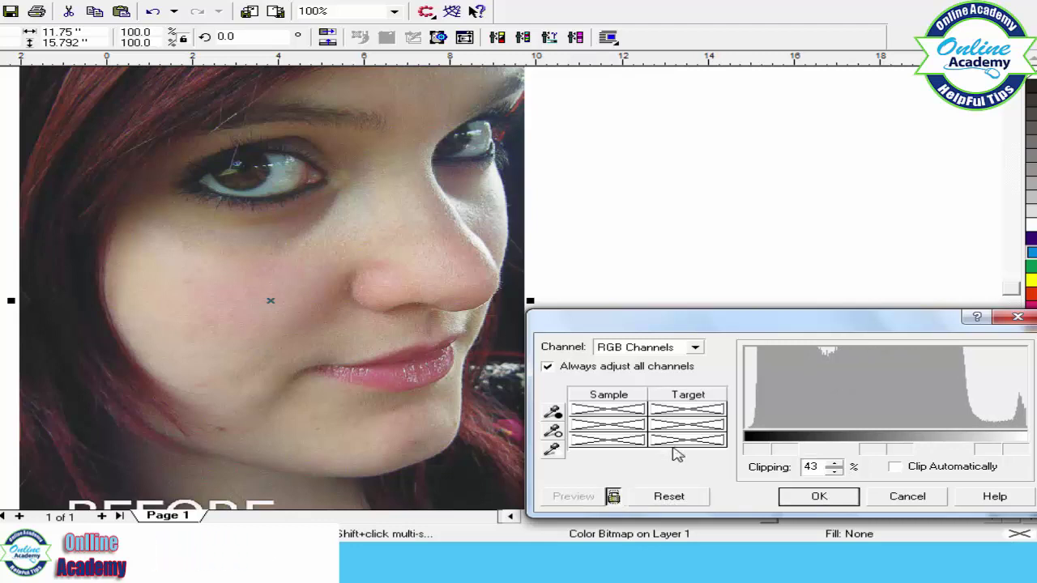
pyautogui.click(668, 496)
pyautogui.click(911, 495)
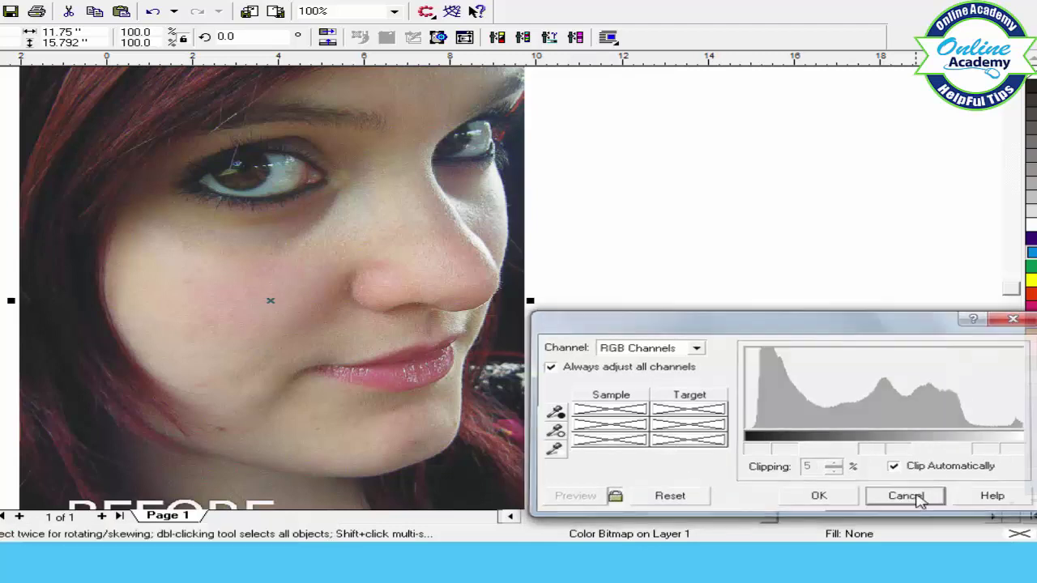
# Desaturate the portrait bitmap, and undo the desaturation.
pyautogui.click(230, 1)
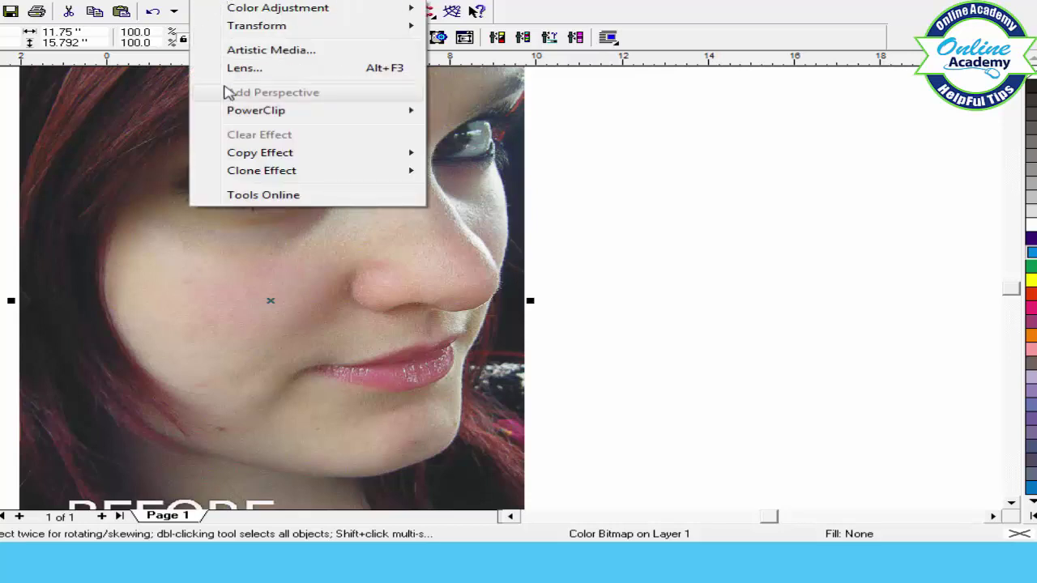
pyautogui.moveTo(405, 9)
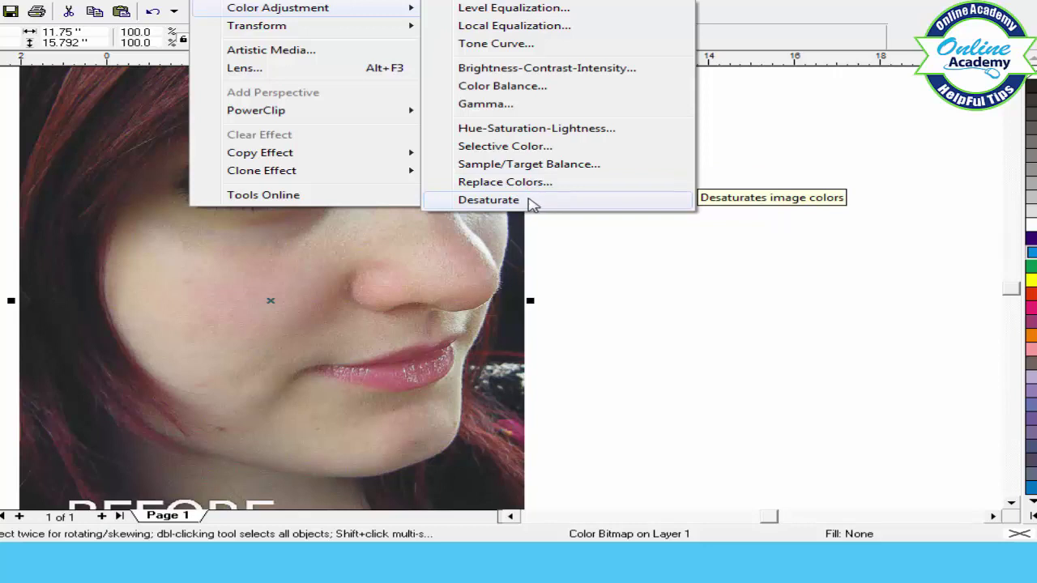
pyautogui.click(488, 200)
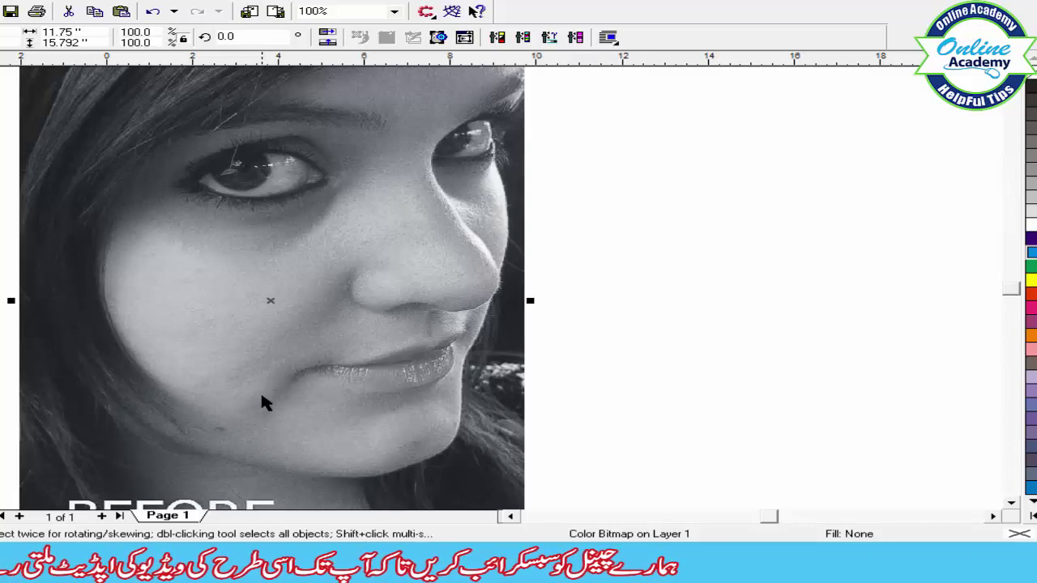
pyautogui.hotkey('ctrl', 'z')
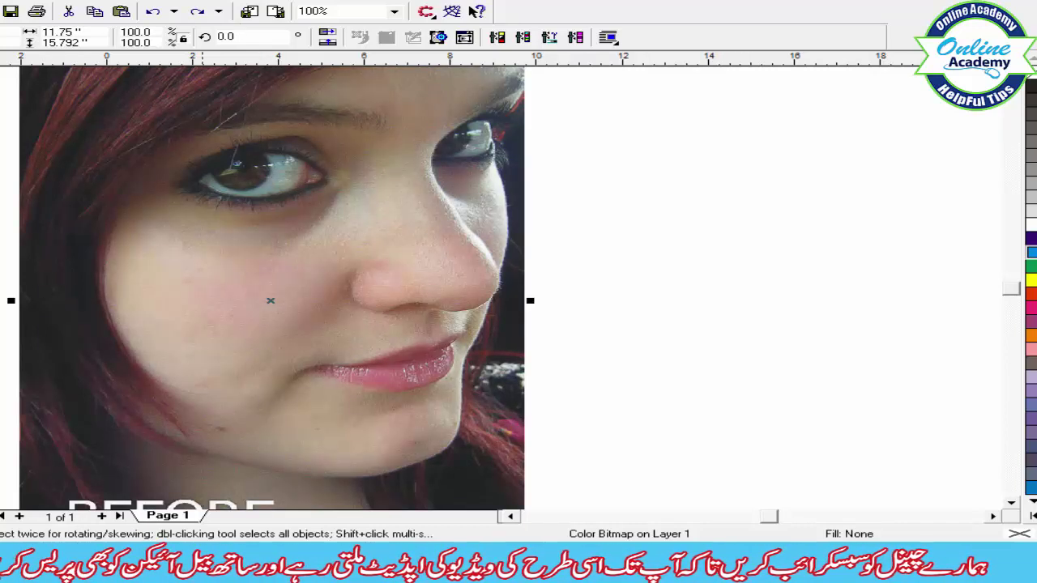
# Open the Deinterlace transform effect for the portrait, and return to the list of Transform effects.
pyautogui.click(216, 1)
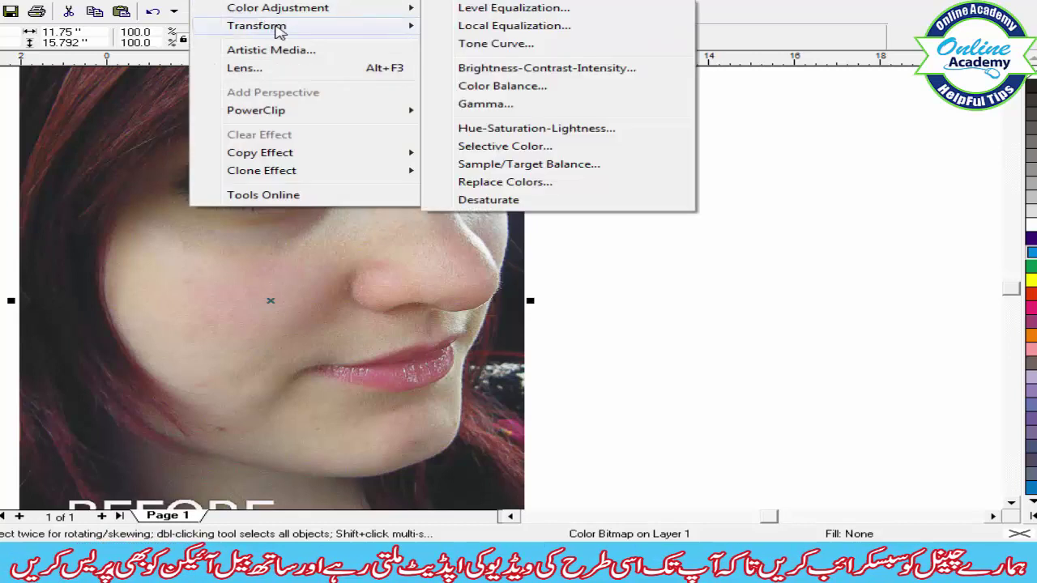
pyautogui.moveTo(278, 30)
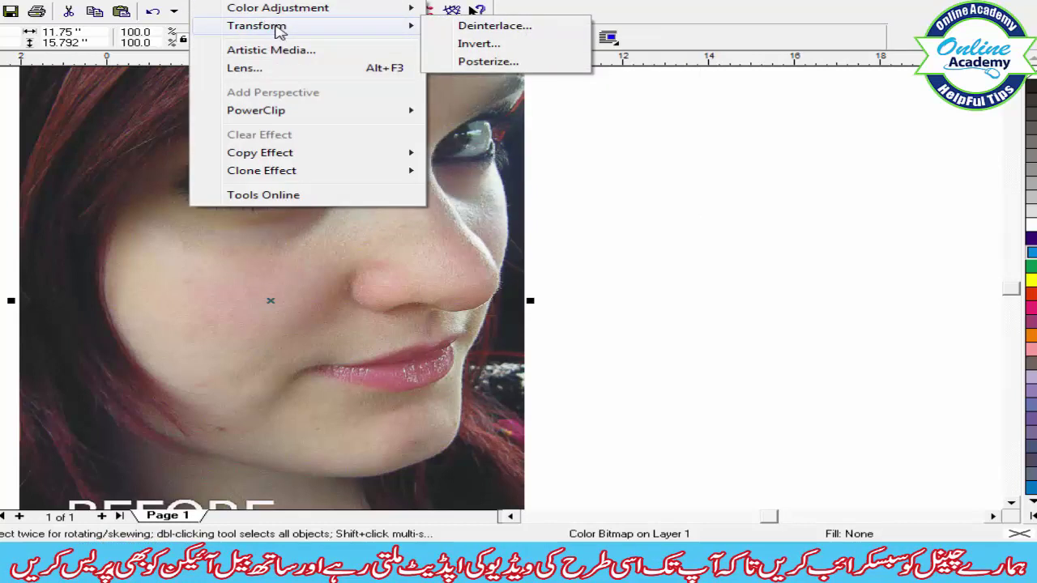
pyautogui.click(496, 26)
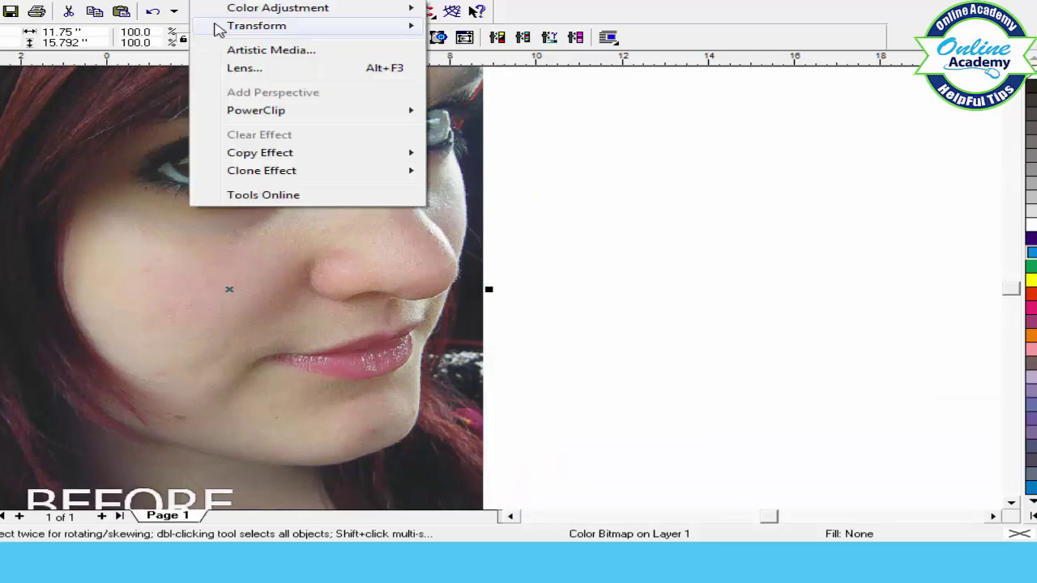
pyautogui.moveTo(266, 26)
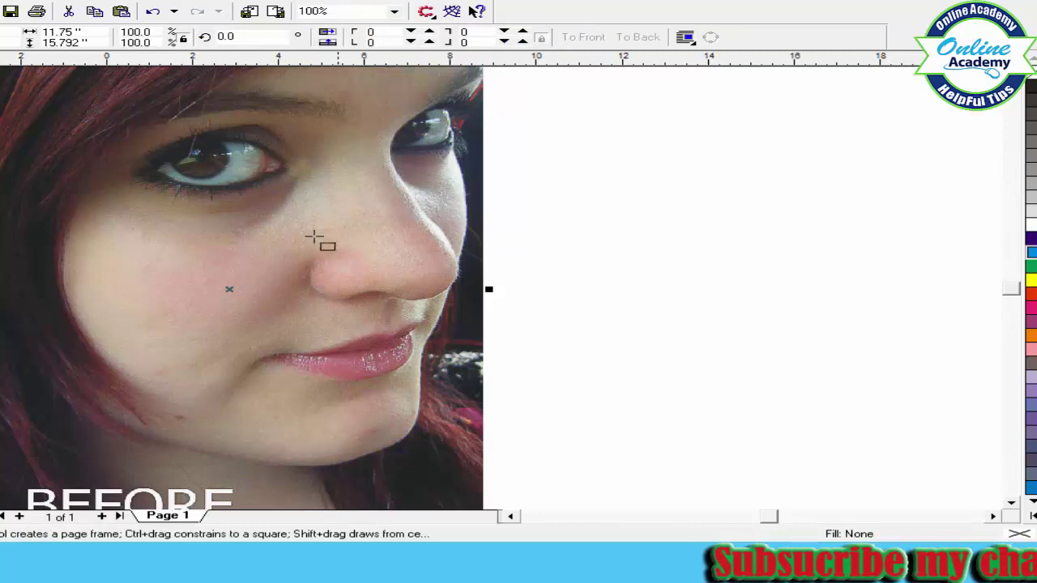
# Draw a rectangle about 2.9 by 2.5 inches over the cheek in the portrait.
pyautogui.moveTo(131, 238); pyautogui.dragTo(257, 319)
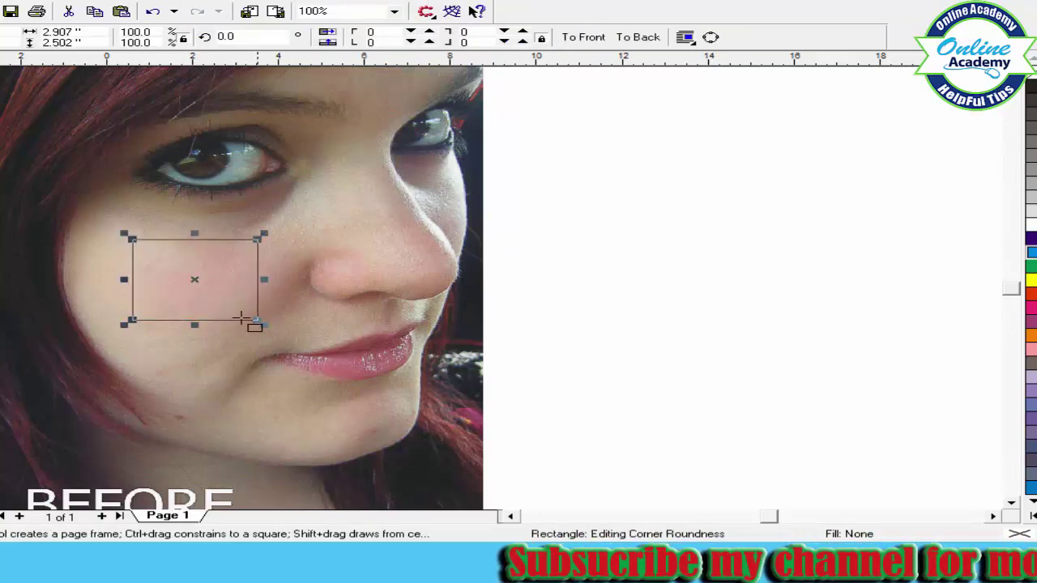
# Fill the rectangle over the cheek with white, and invert its colors with the Invert transform effect.
pyautogui.click(1031, 225)
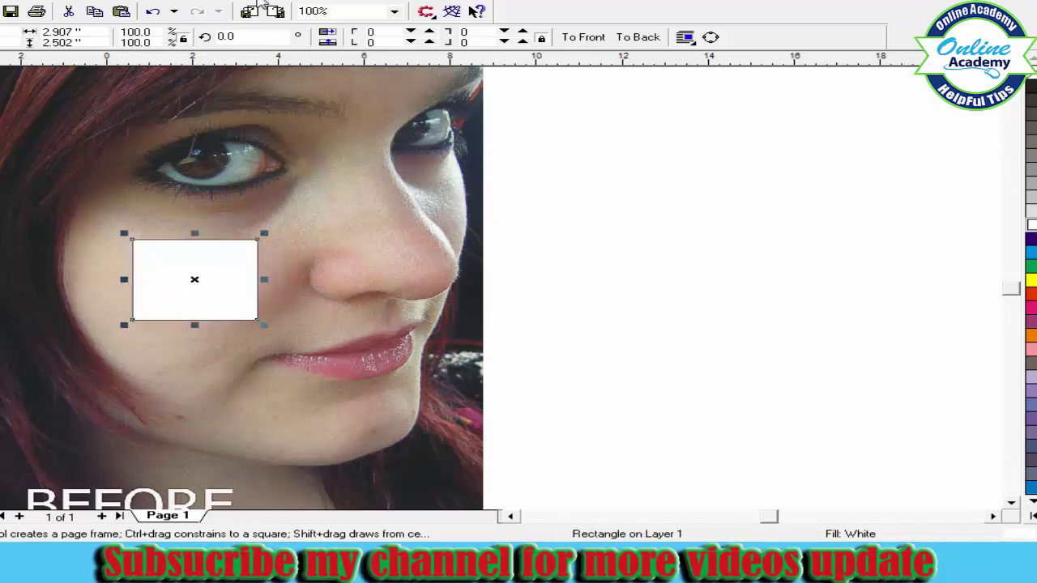
pyautogui.click(154, 1)
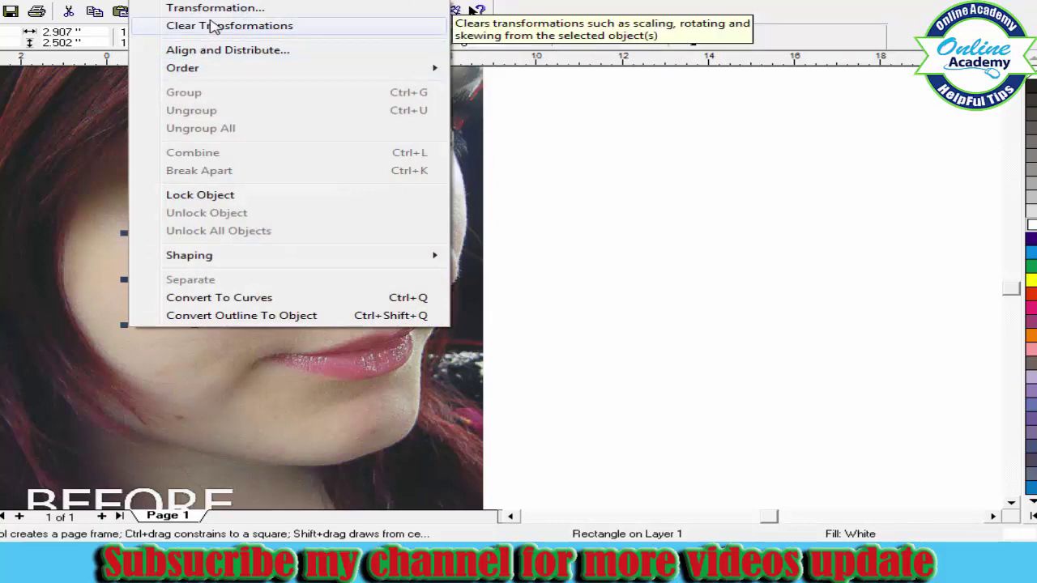
pyautogui.moveTo(214, 1)
pyautogui.moveTo(261, 28)
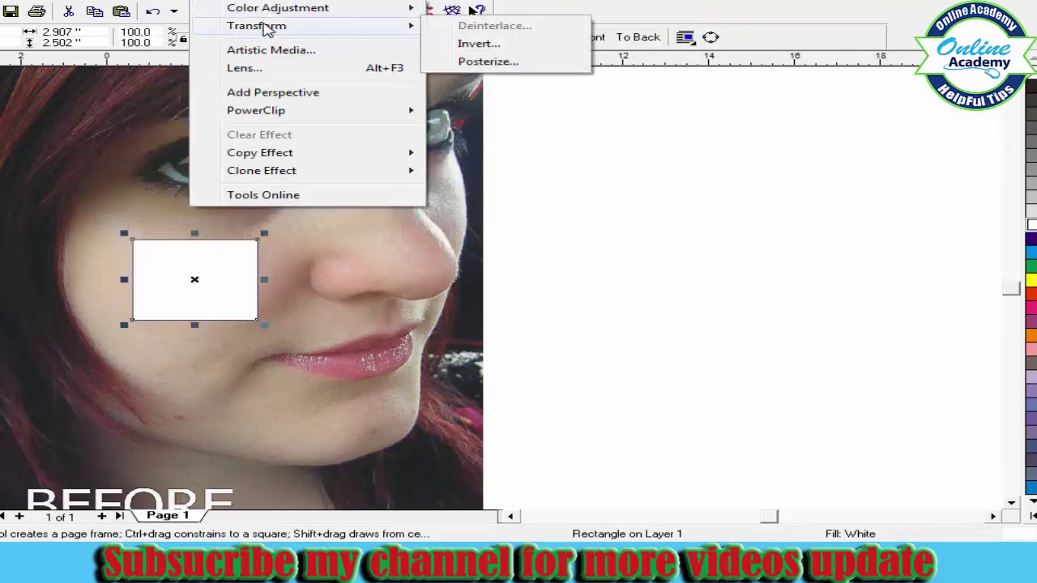
pyautogui.click(471, 45)
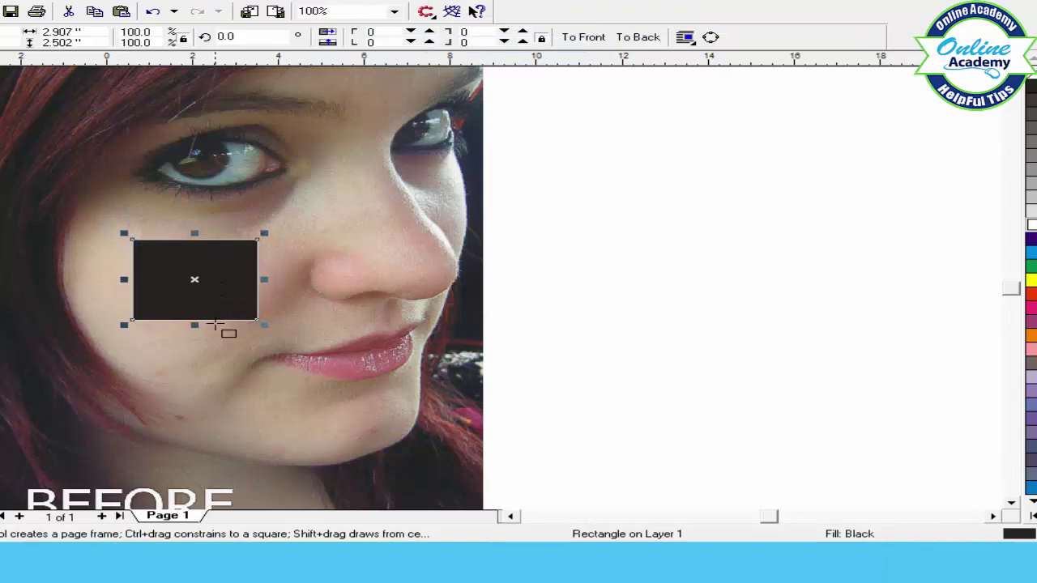
# Apply the Invert effect again to turn the cheek rectangle's fill back to white.
pyautogui.click(171, 1)
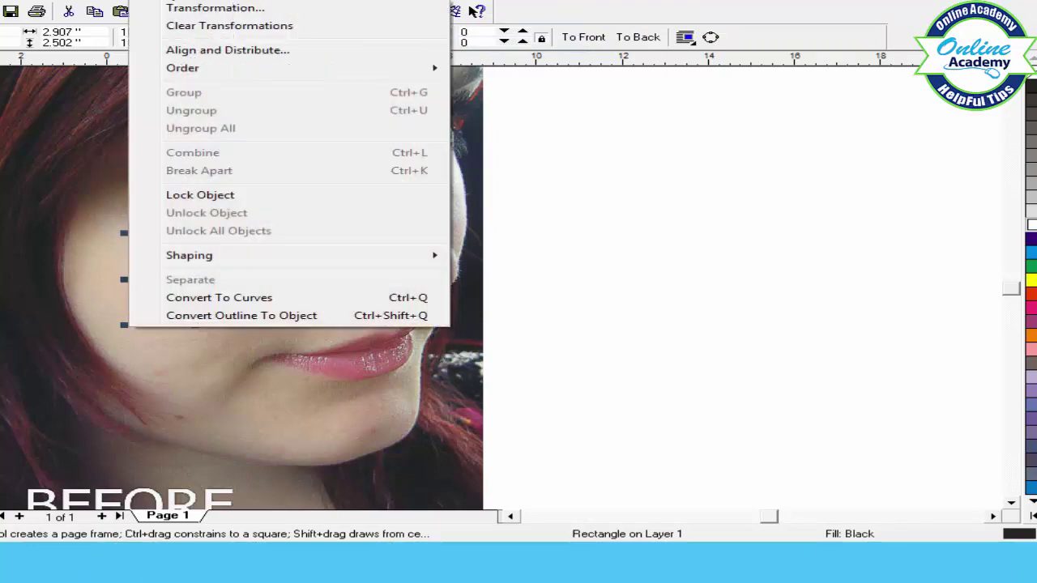
pyautogui.moveTo(222, 2)
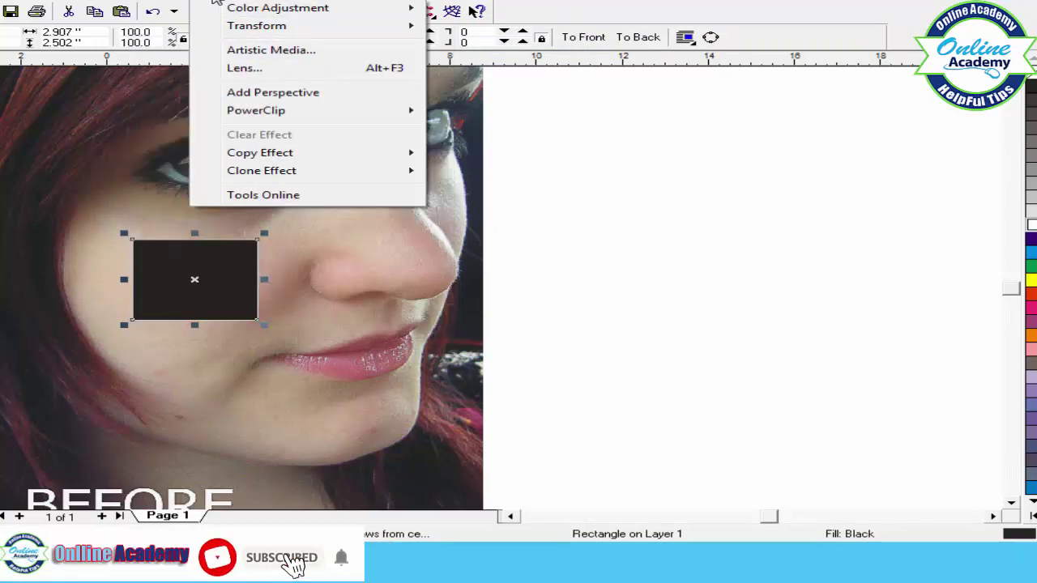
pyautogui.moveTo(387, 31)
pyautogui.click(500, 45)
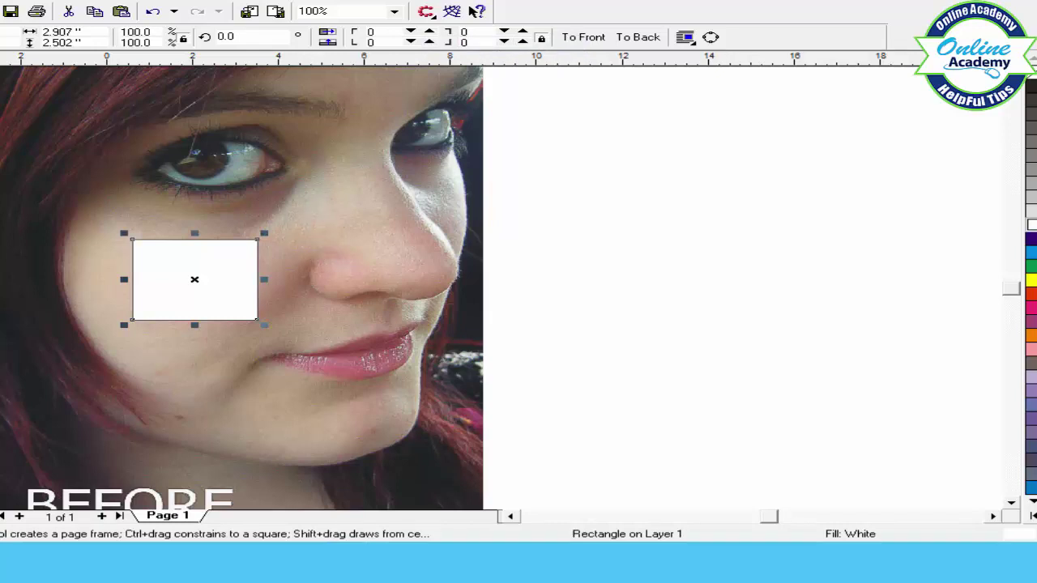
# Select the portrait bitmap, invert its colors, and apply Invert once more to bring back the original colors.
pyautogui.press('space')
pyautogui.click(396, 199)
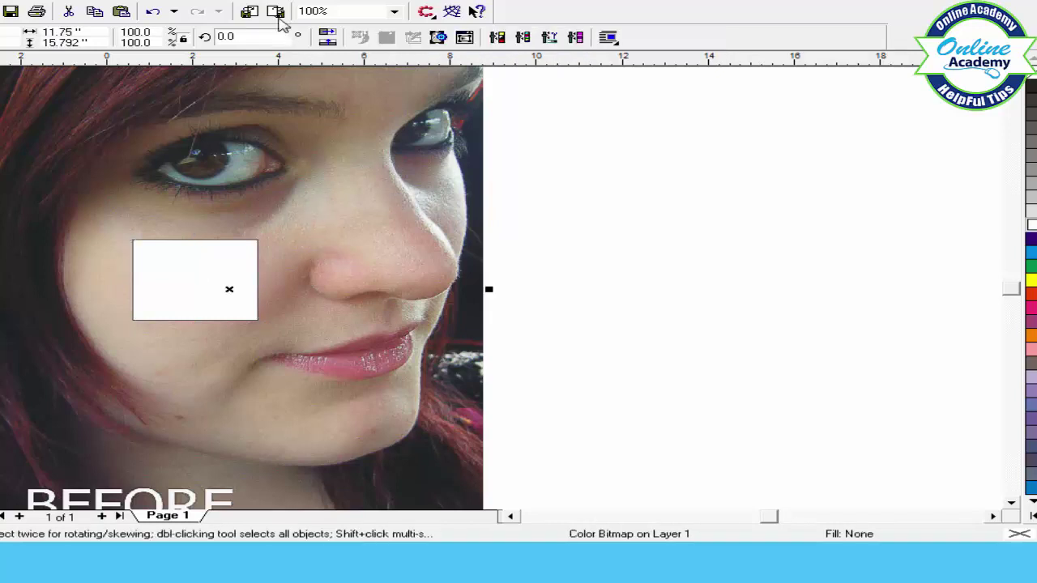
pyautogui.click(221, 1)
pyautogui.moveTo(262, 27)
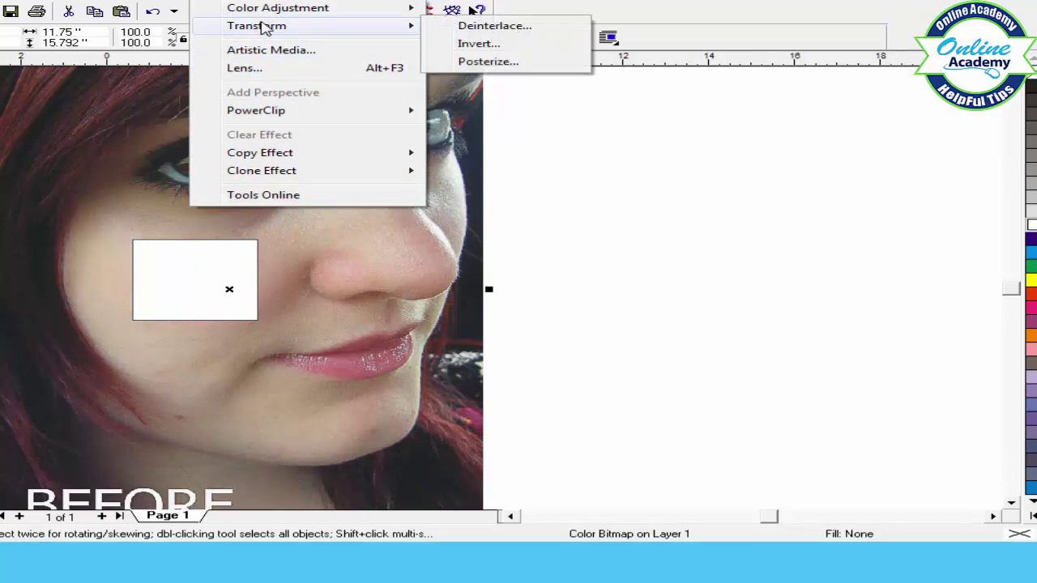
pyautogui.click(482, 45)
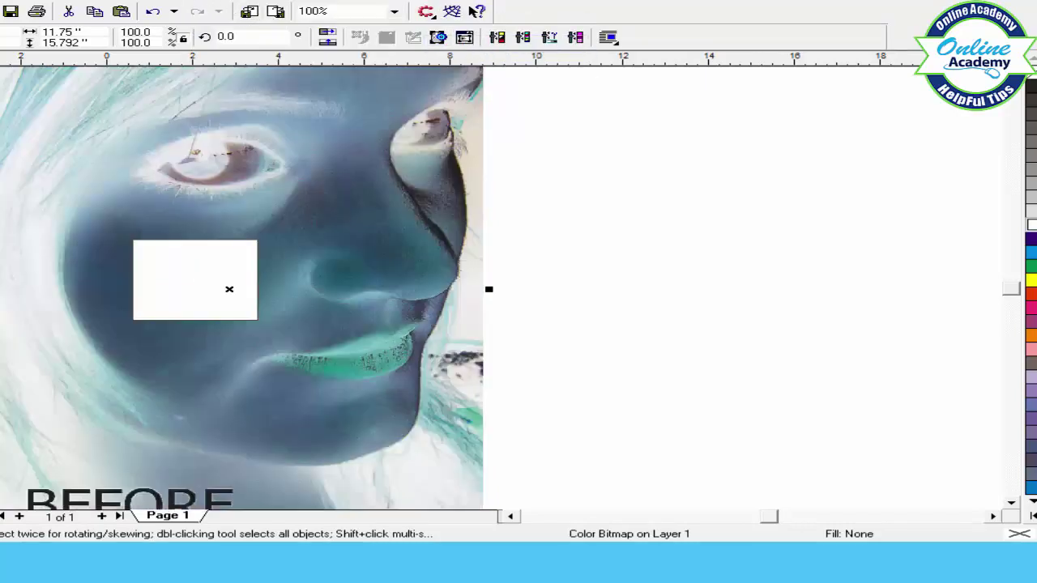
pyautogui.click(220, 1)
pyautogui.moveTo(243, 28)
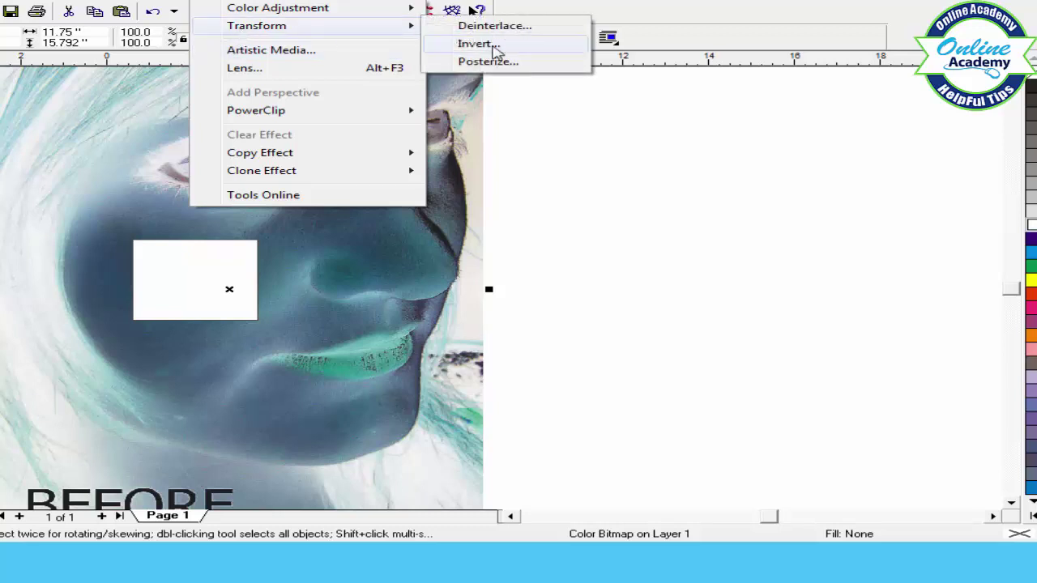
pyautogui.click(490, 45)
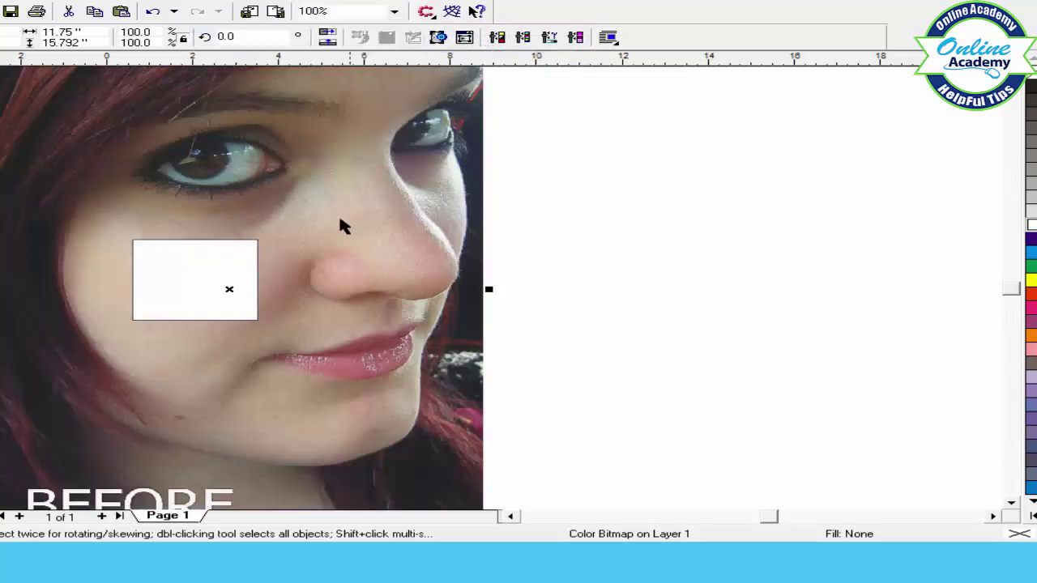
# Delete the white rectangle from the cheek, and draw a yellow-filled rectangle about 4 by 3.4 inches beside the portrait.
pyautogui.moveTo(685, 173); pyautogui.dragTo(81, 389)
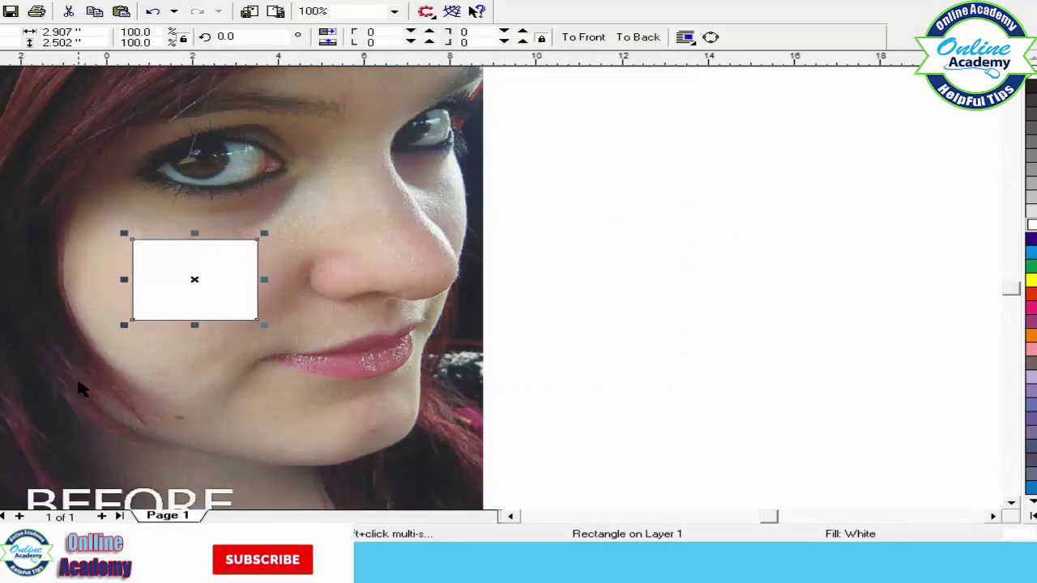
pyautogui.press('Delete')
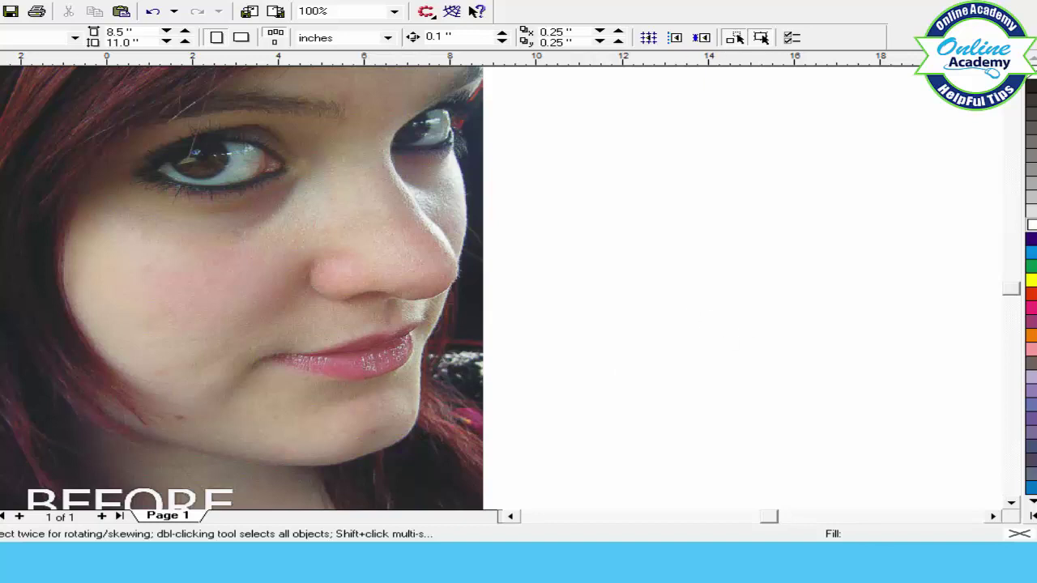
pyautogui.press('F6')
pyautogui.moveTo(534, 176); pyautogui.dragTo(706, 286)
pyautogui.click(1031, 281)
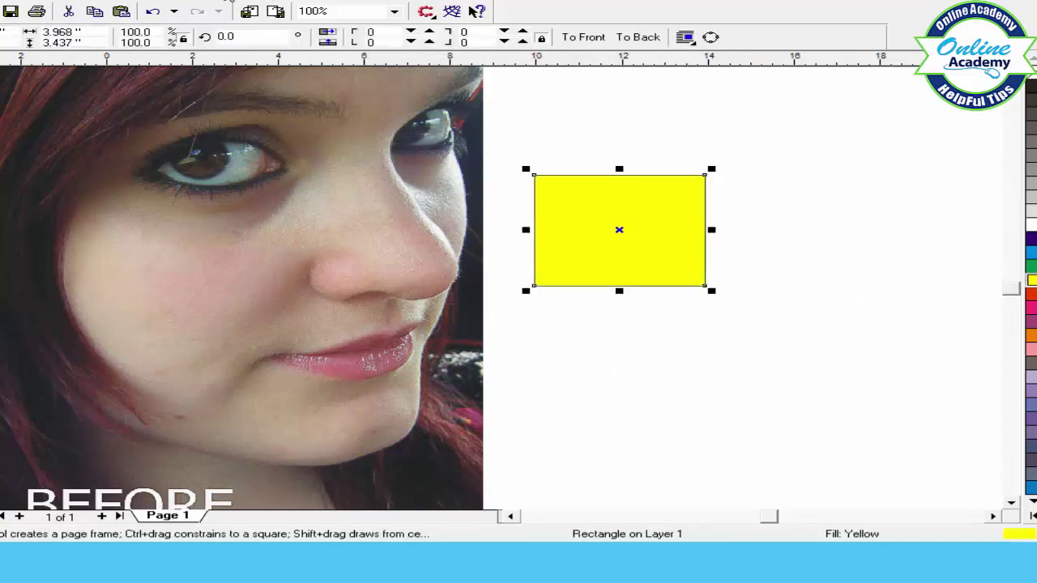
# Invert the colors of the yellow rectangle beside the portrait.
pyautogui.click(226, 0)
pyautogui.moveTo(287, 27)
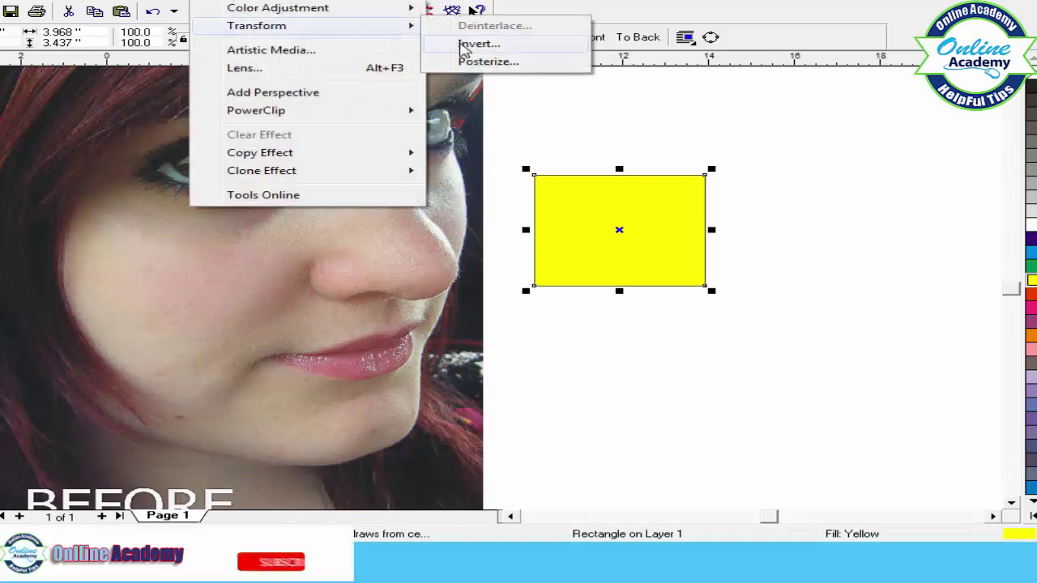
pyautogui.click(478, 44)
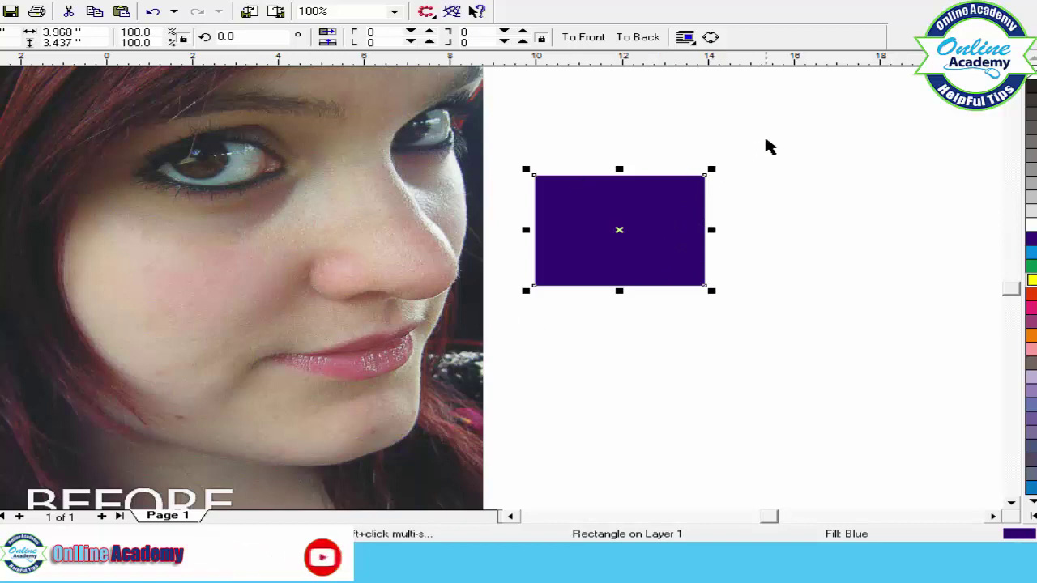
pyautogui.click(218, 1)
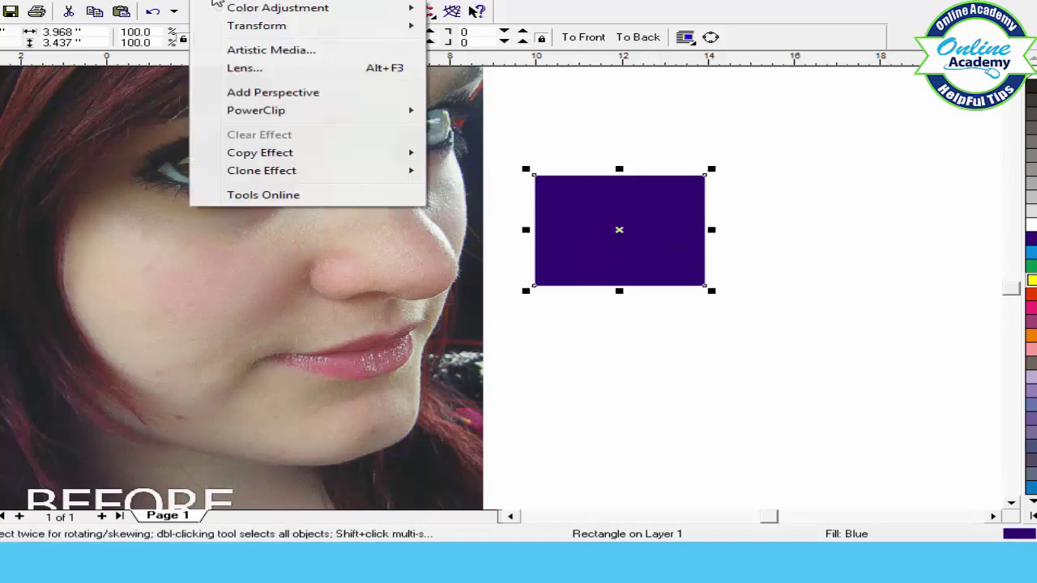
pyautogui.moveTo(273, 31)
pyautogui.click(539, 61)
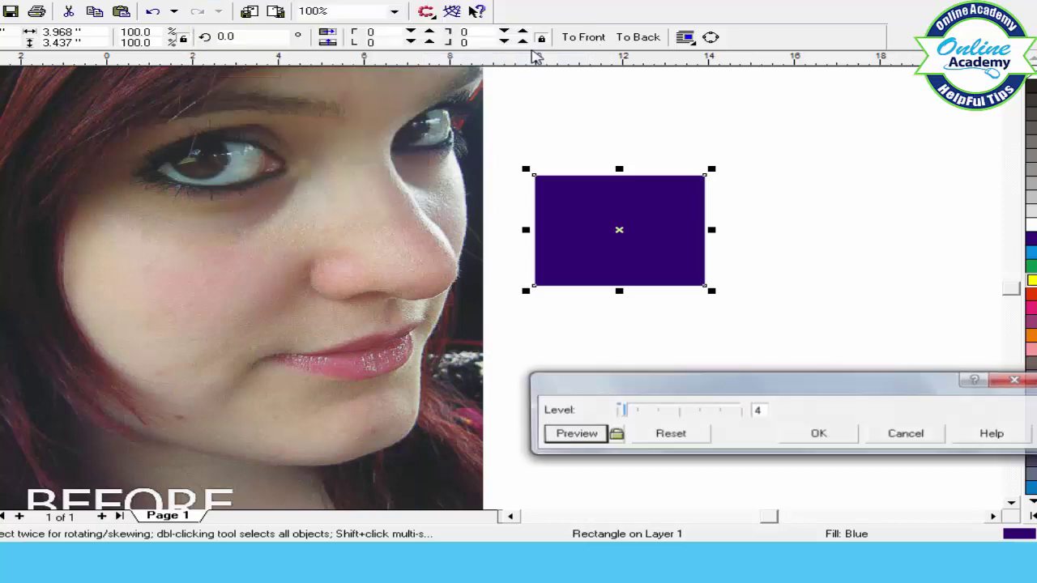
pyautogui.click(903, 438)
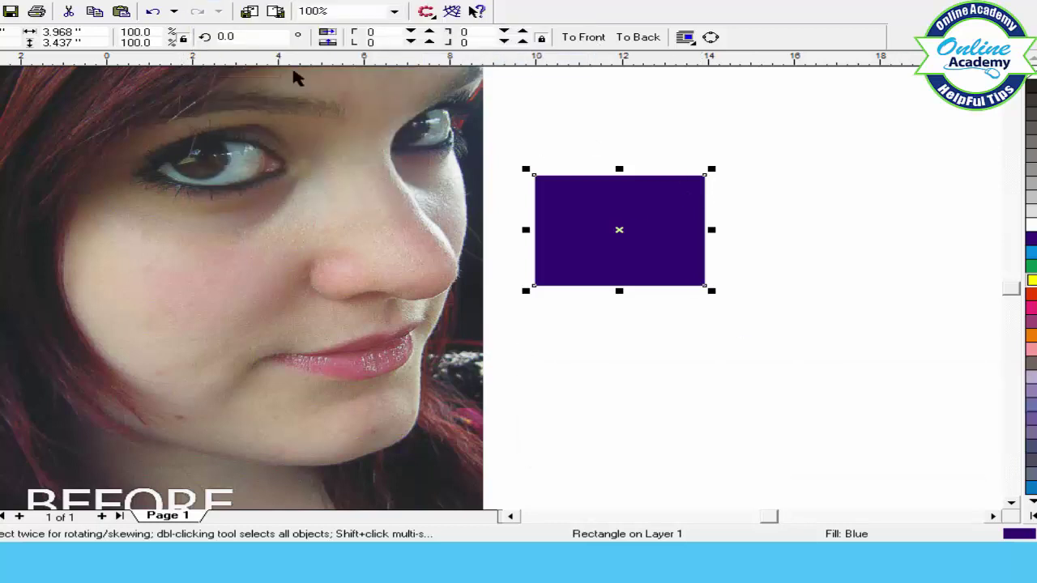
# Invert the rectangle beside the portrait back to yellow, and delete it.
pyautogui.click(214, 4)
pyautogui.moveTo(259, 26)
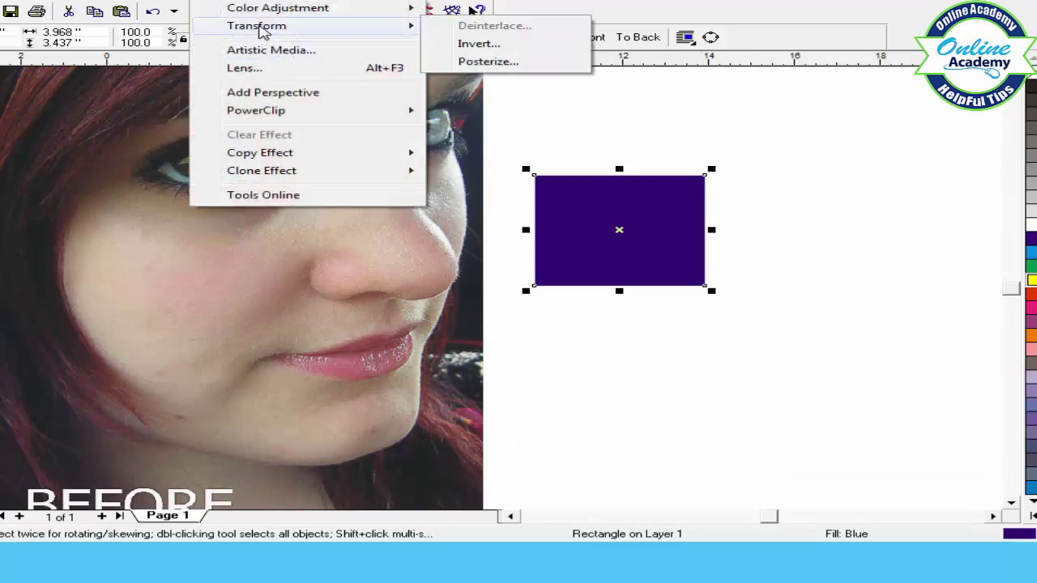
pyautogui.click(478, 45)
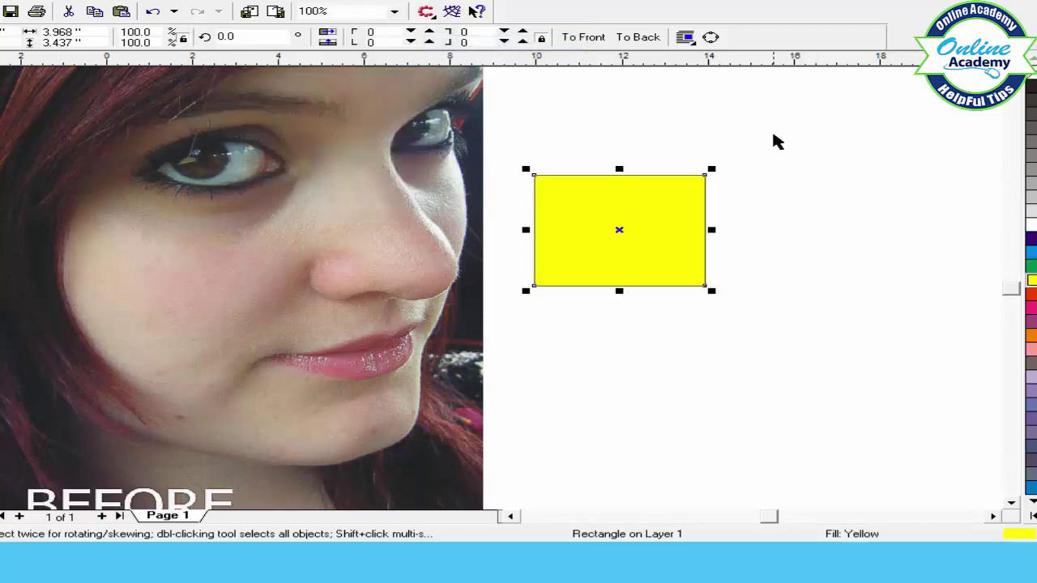
pyautogui.moveTo(792, 141); pyautogui.dragTo(492, 338)
pyautogui.press('Delete')
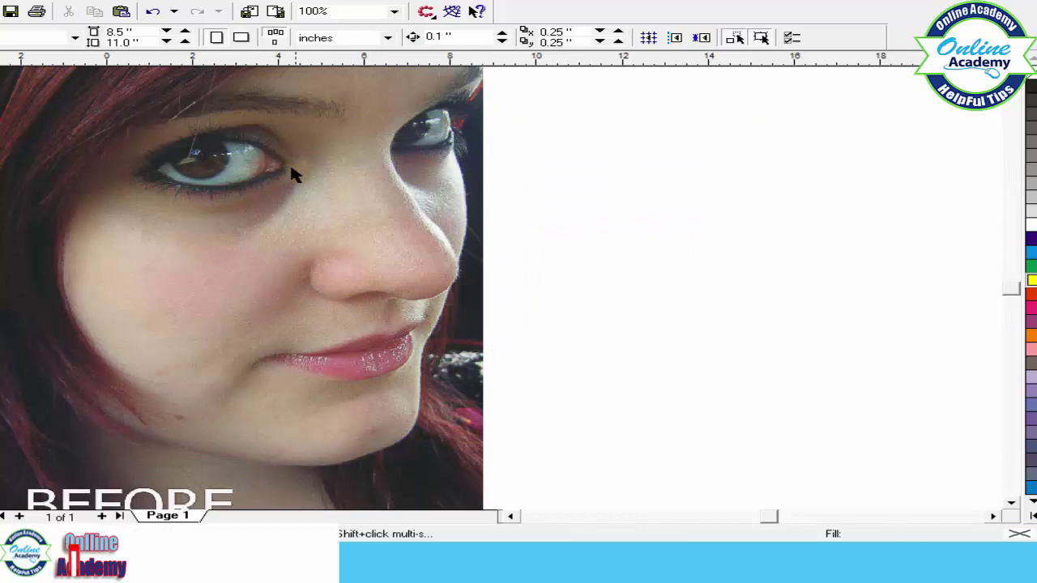
# Open the Posterize effect for the portrait bitmap, and preview it at level 4.
pyautogui.click(294, 169)
pyautogui.click(209, 1)
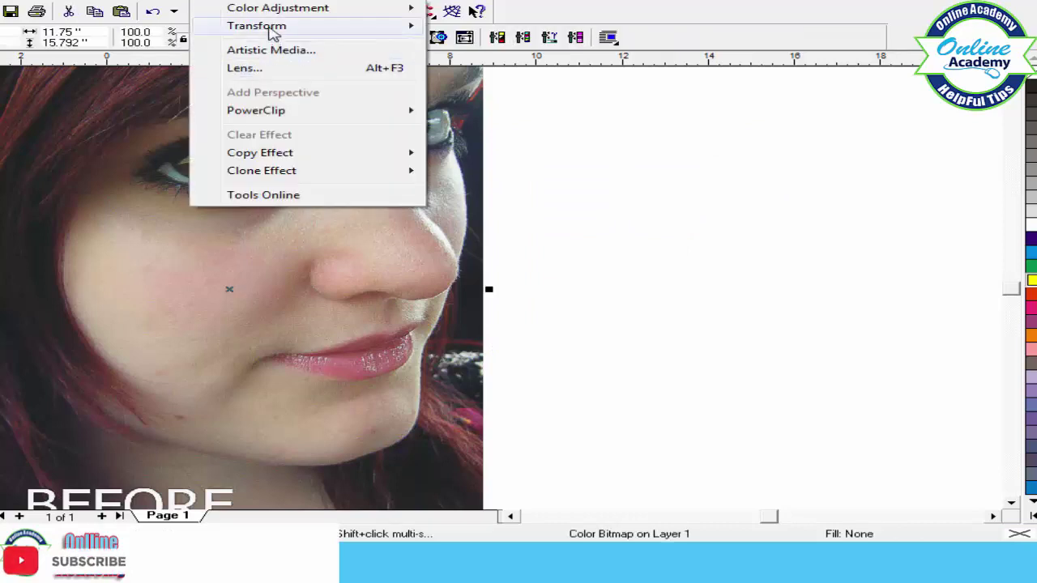
pyautogui.moveTo(273, 33)
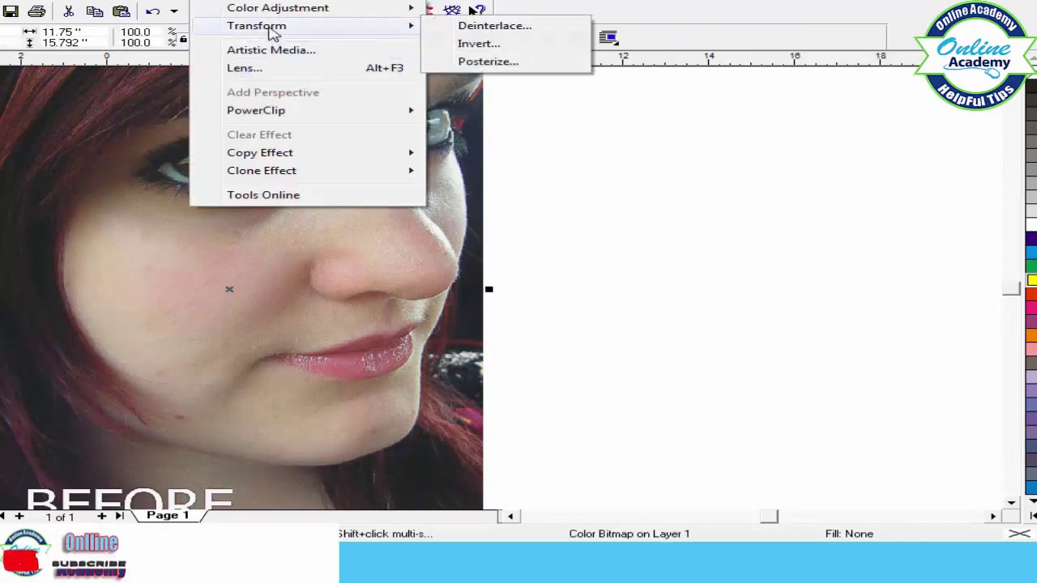
pyautogui.click(488, 63)
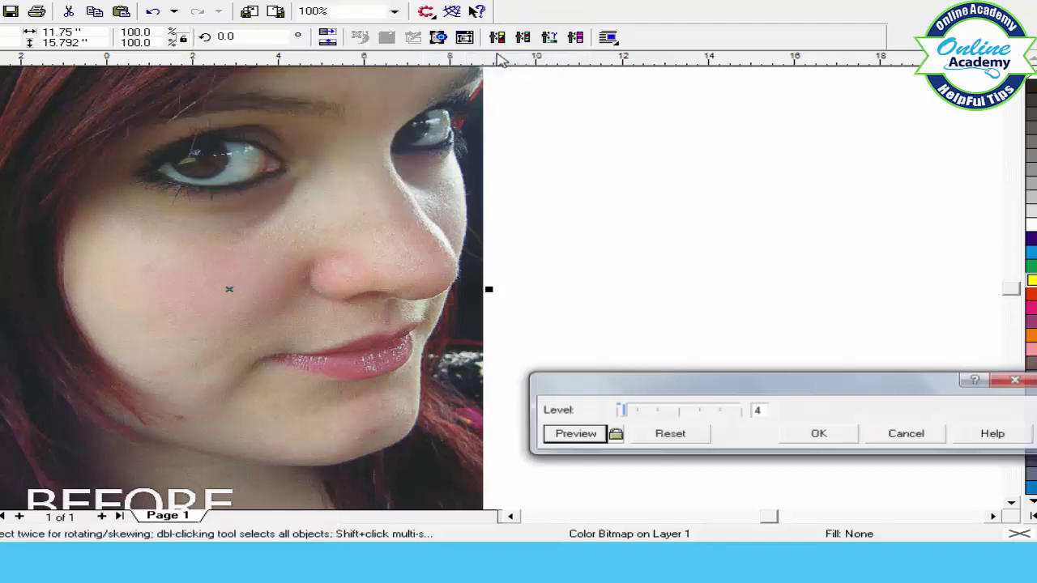
pyautogui.click(574, 435)
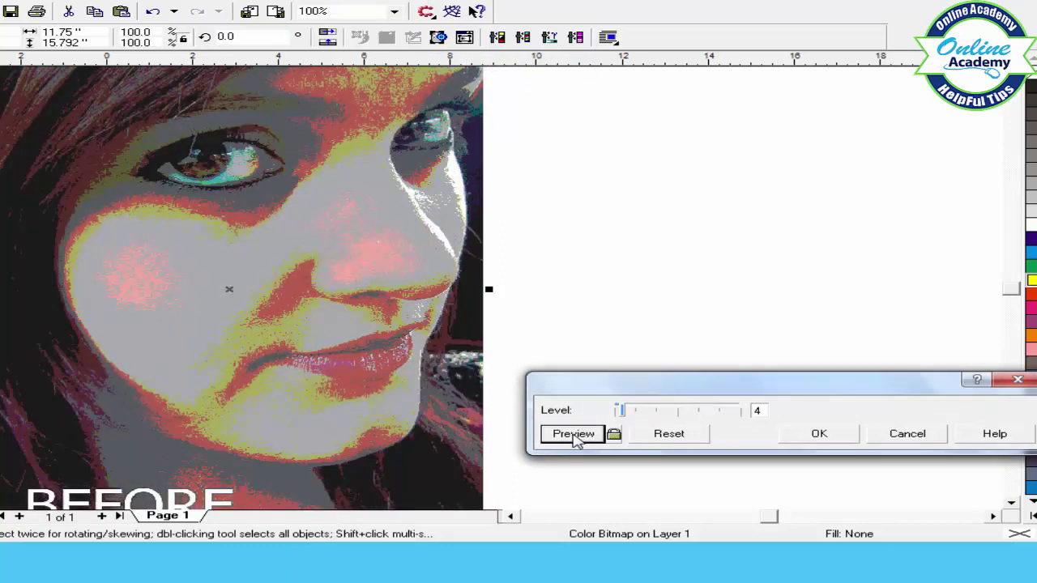
# Try Posterize on the portrait with automatic preview at level 7 and again at level 4, then reset and cancel the effect.
pyautogui.moveTo(718, 388); pyautogui.dragTo(687, 352)
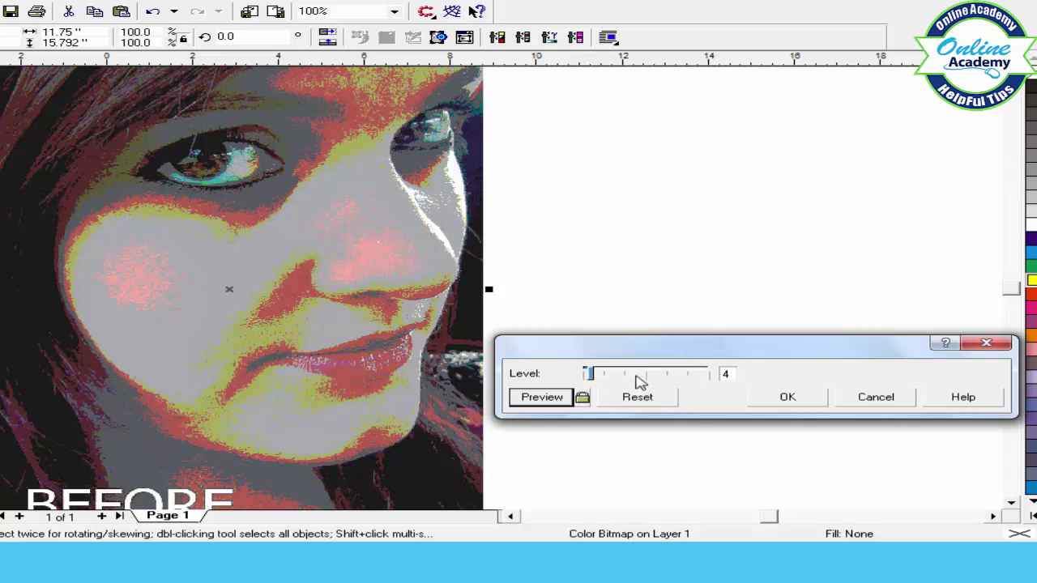
pyautogui.moveTo(595, 379); pyautogui.dragTo(609, 378)
pyautogui.click(582, 397)
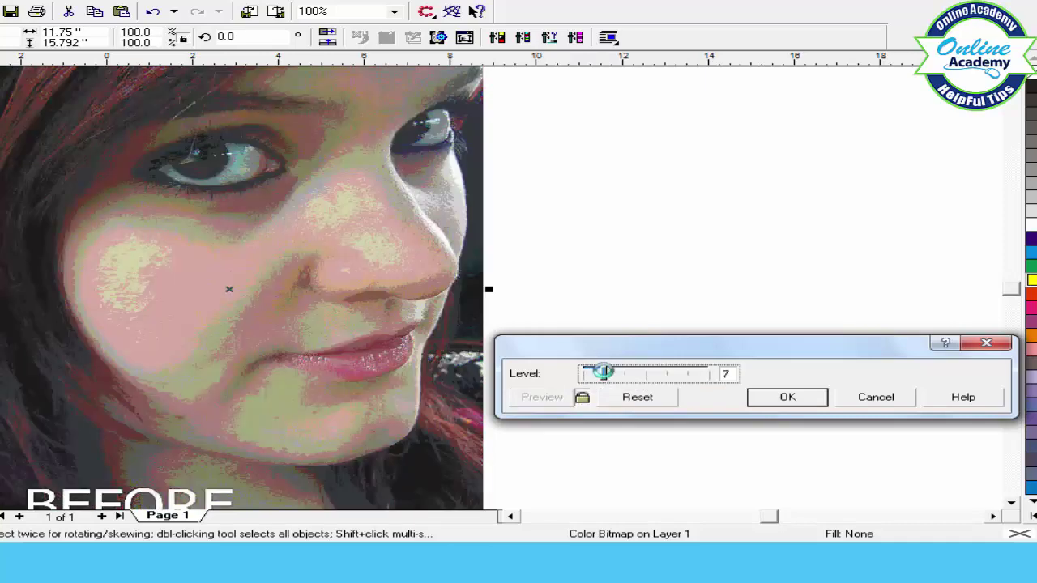
pyautogui.moveTo(608, 378); pyautogui.dragTo(589, 377)
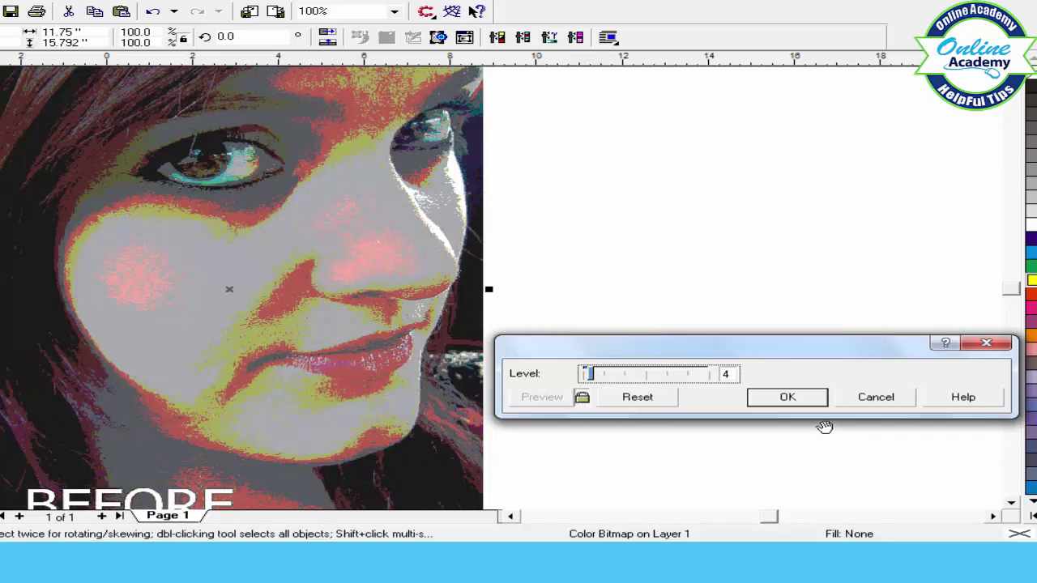
pyautogui.click(648, 400)
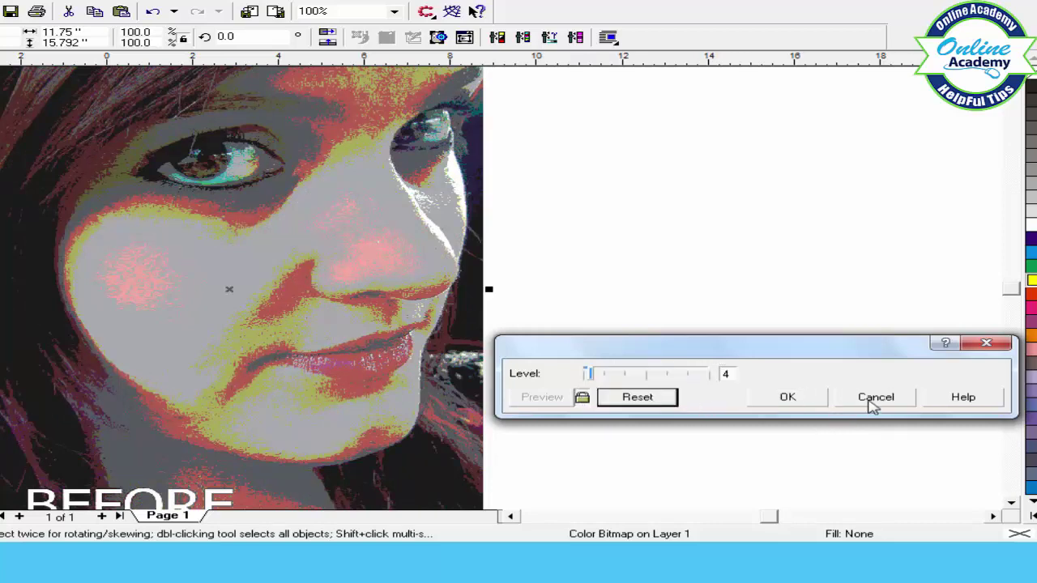
pyautogui.click(583, 397)
pyautogui.click(877, 397)
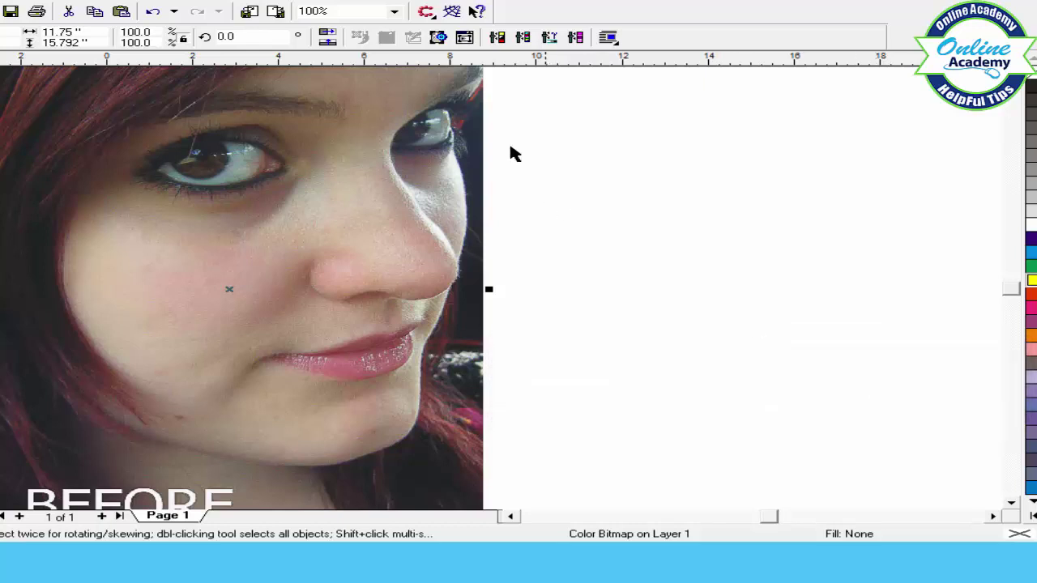
# Deselect the portrait bitmap without applying another effect.
pyautogui.click(235, 2)
pyautogui.moveTo(256, 14)
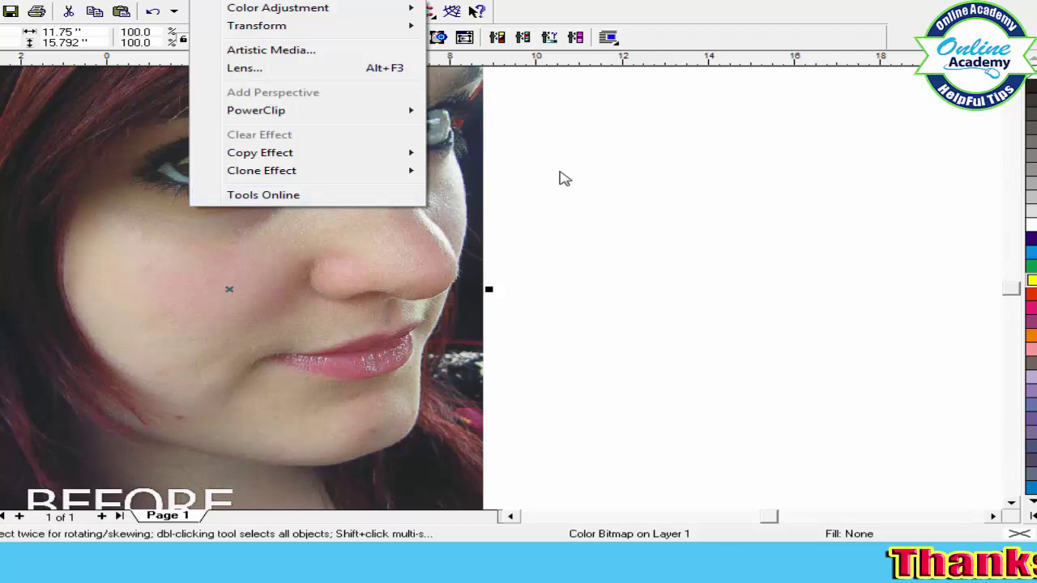
pyautogui.click(583, 173)
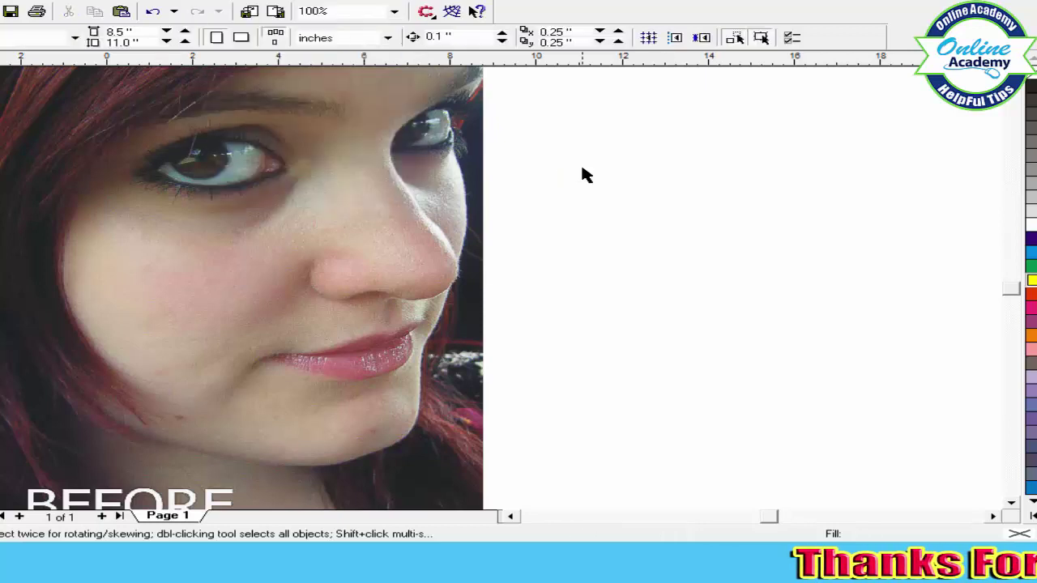